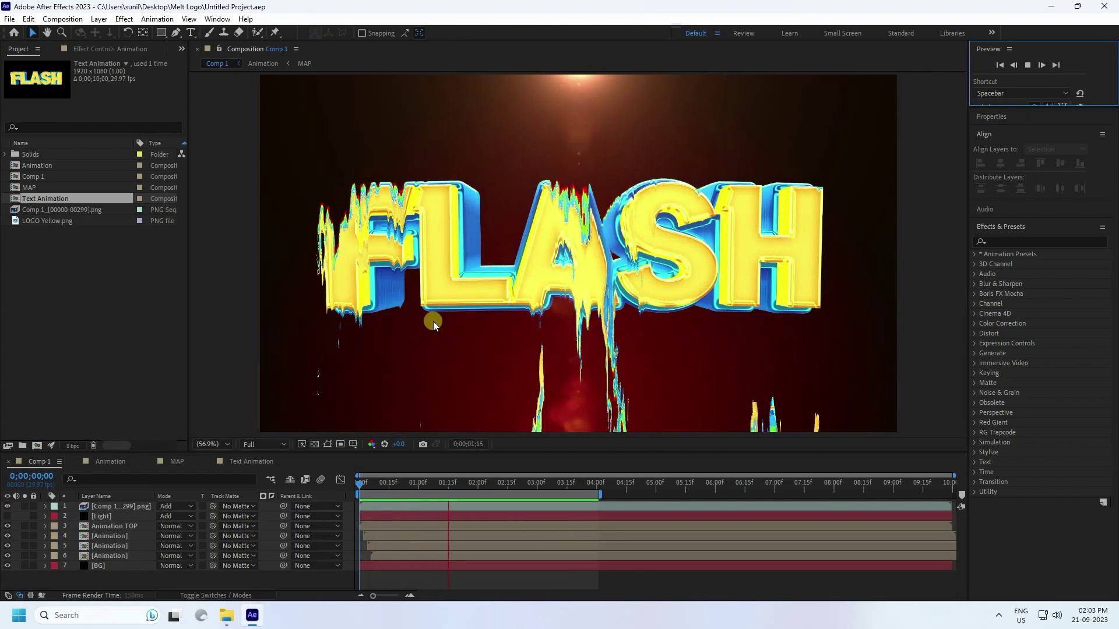
- Close the finished FLASH melting project and open a blank Untitled Project
left_click(10, 19)
mouse_move(12, 33)
left_click(350, 33)
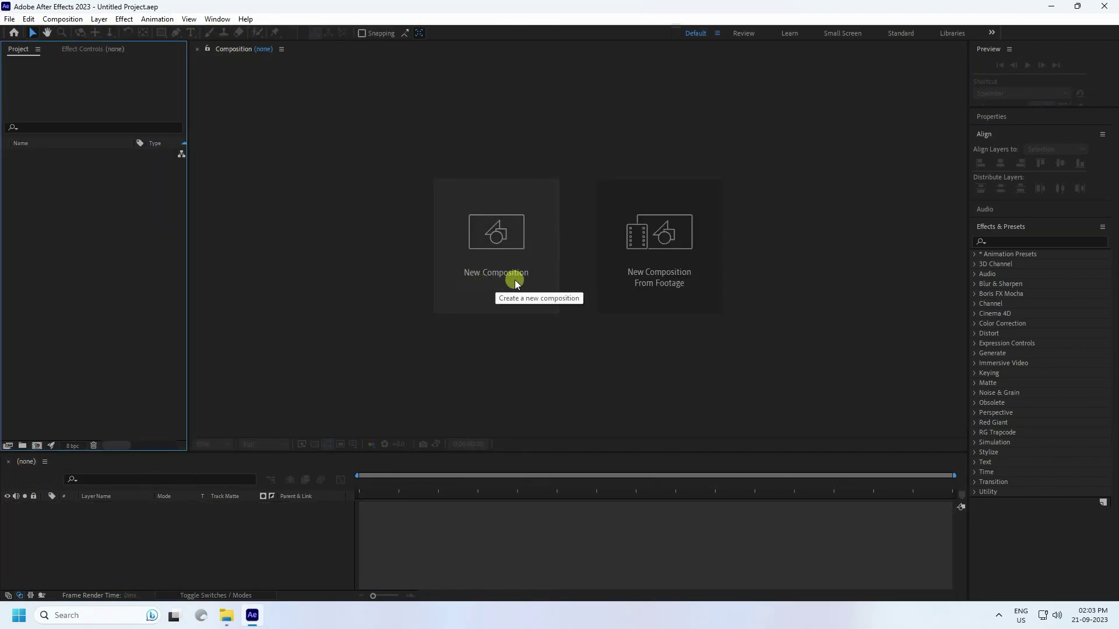
- Create Comp 1 using the HD 1920x1080 29.97 fps preset
left_click(516, 279)
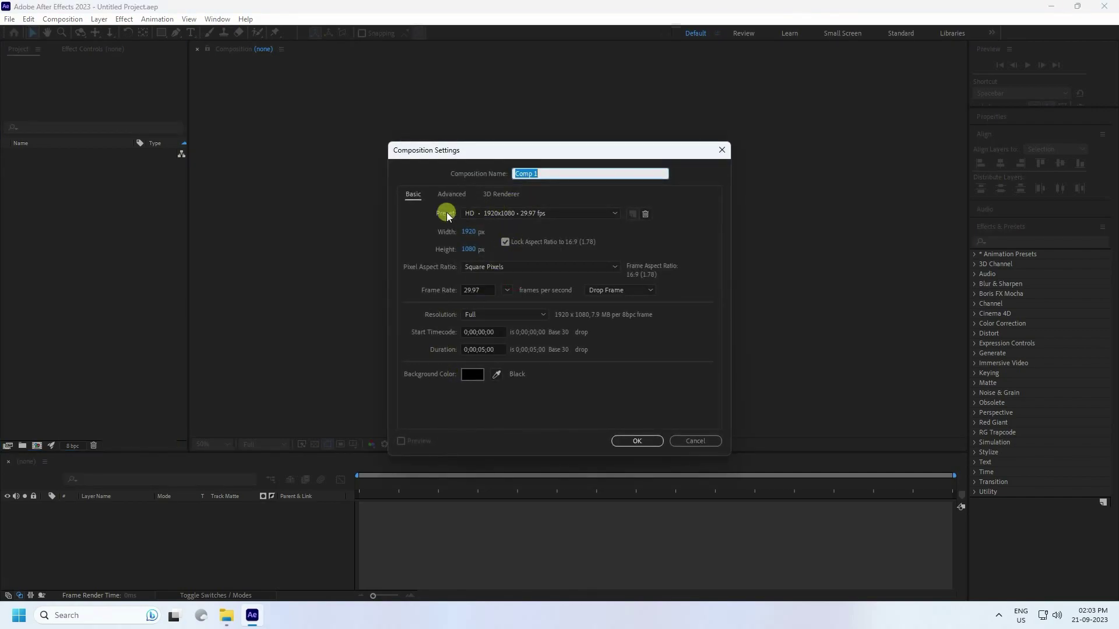
left_click(515, 213)
left_click(496, 264)
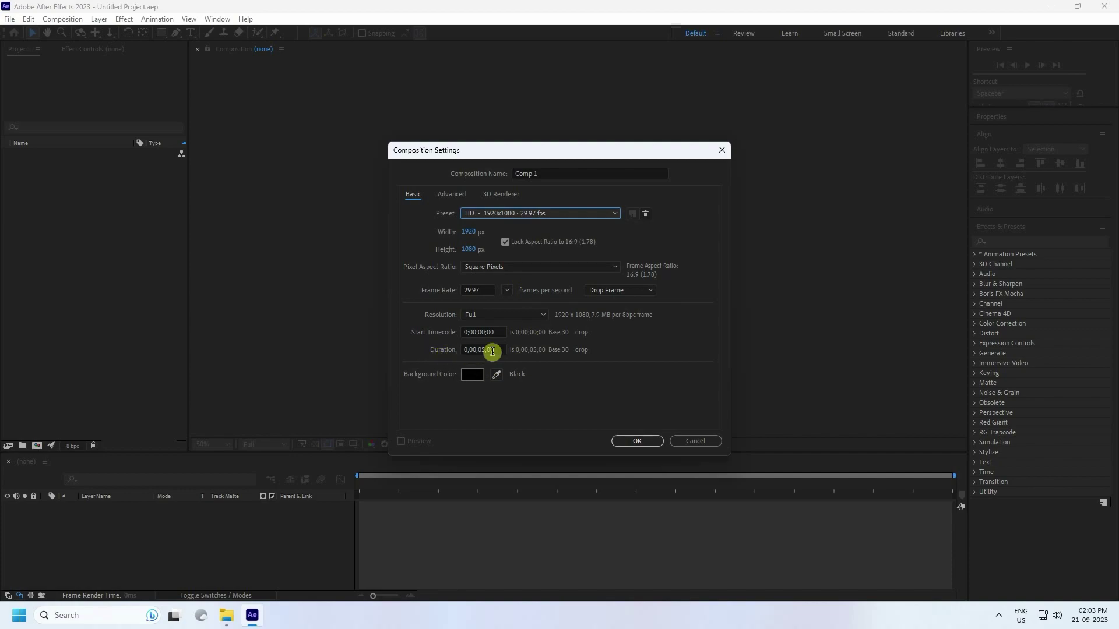
left_click(631, 443)
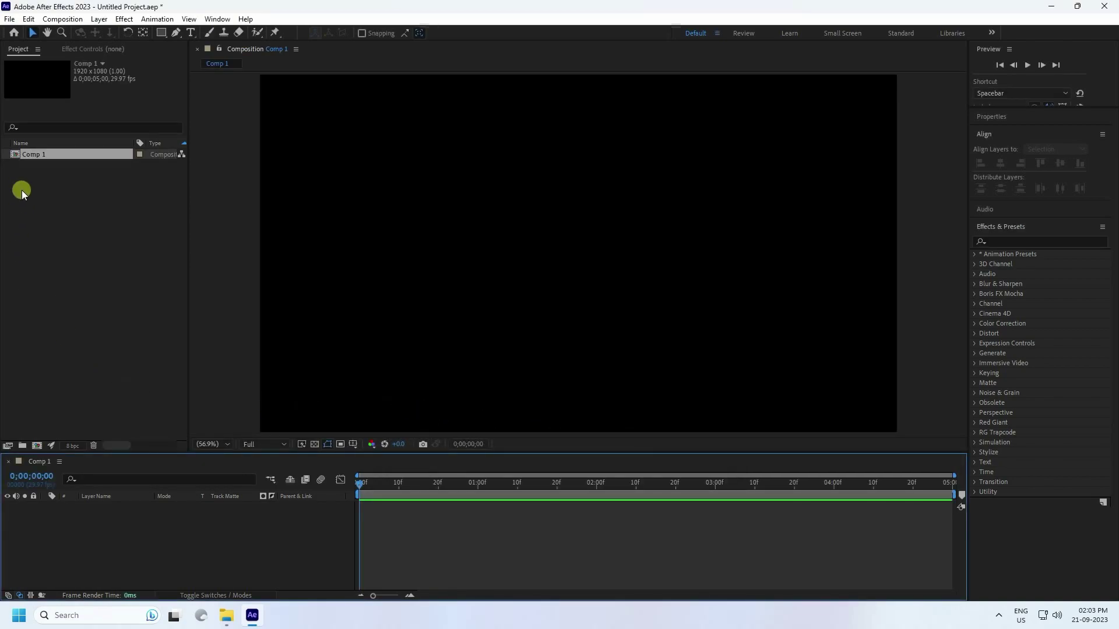
- Import LOGO Yellow.png from the LOGO folder into the project
right_click(22, 190)
mouse_move(51, 245)
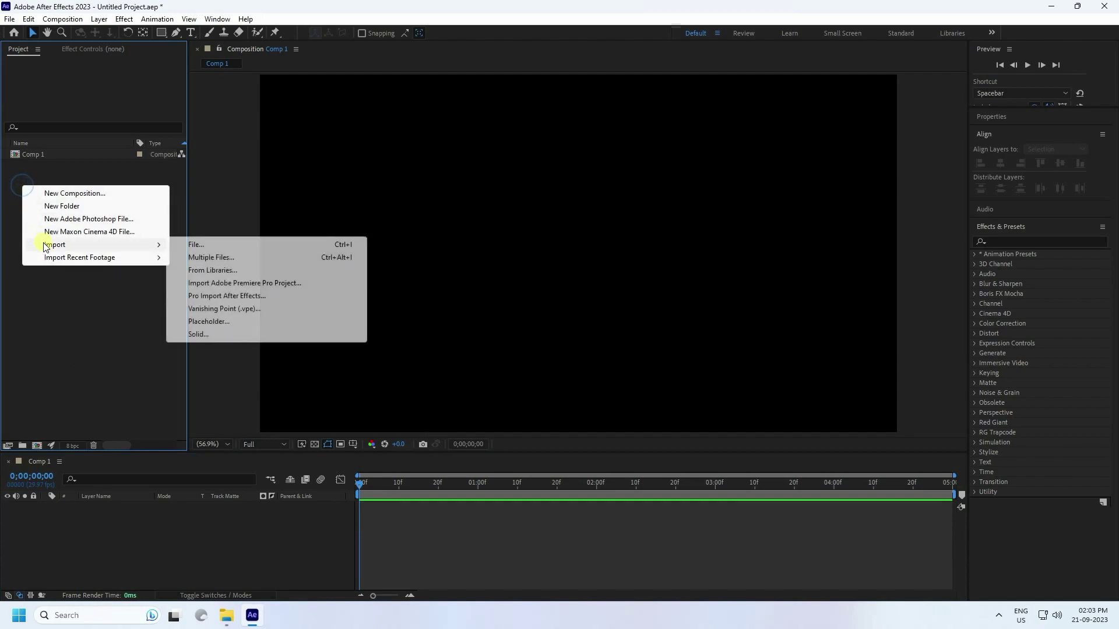
left_click(196, 247)
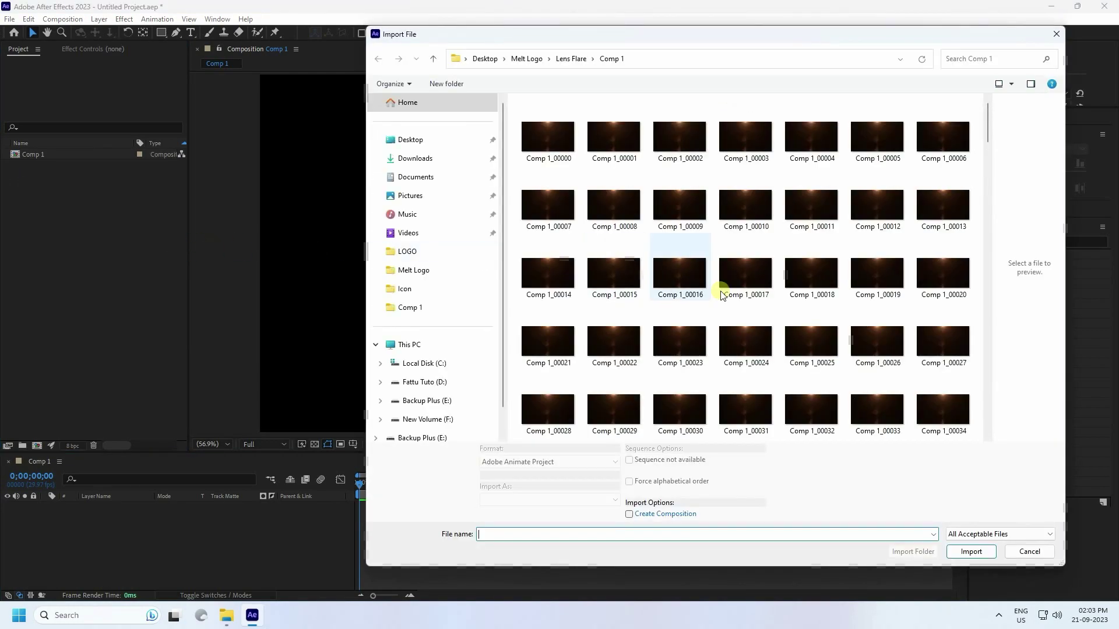
left_click(437, 63)
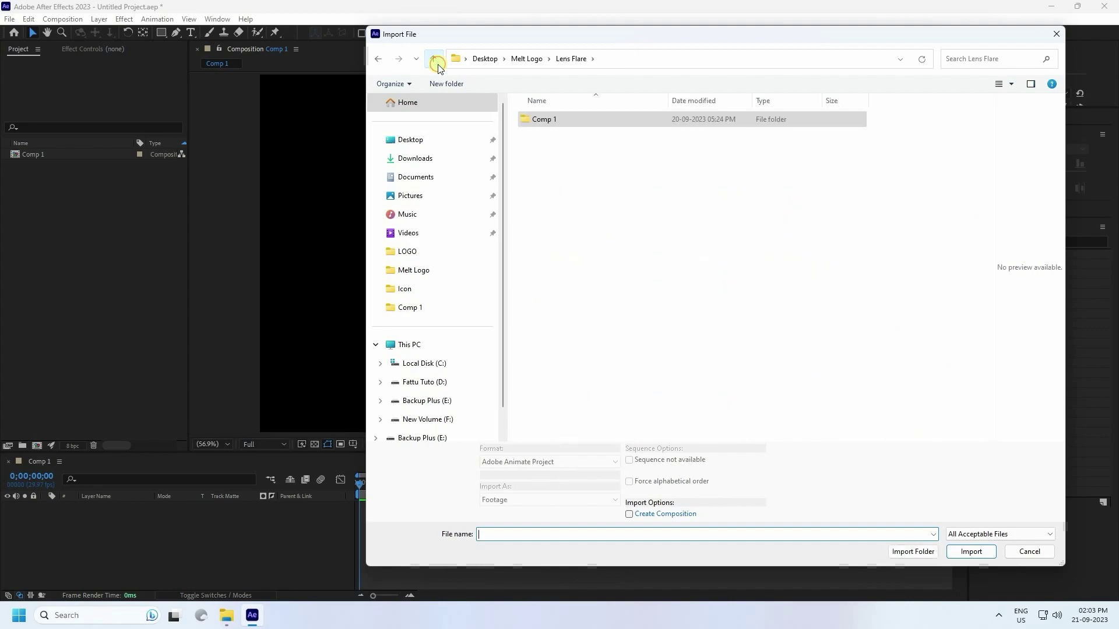
left_click(437, 63)
left_click(548, 174)
double_click(549, 174)
left_click(818, 206)
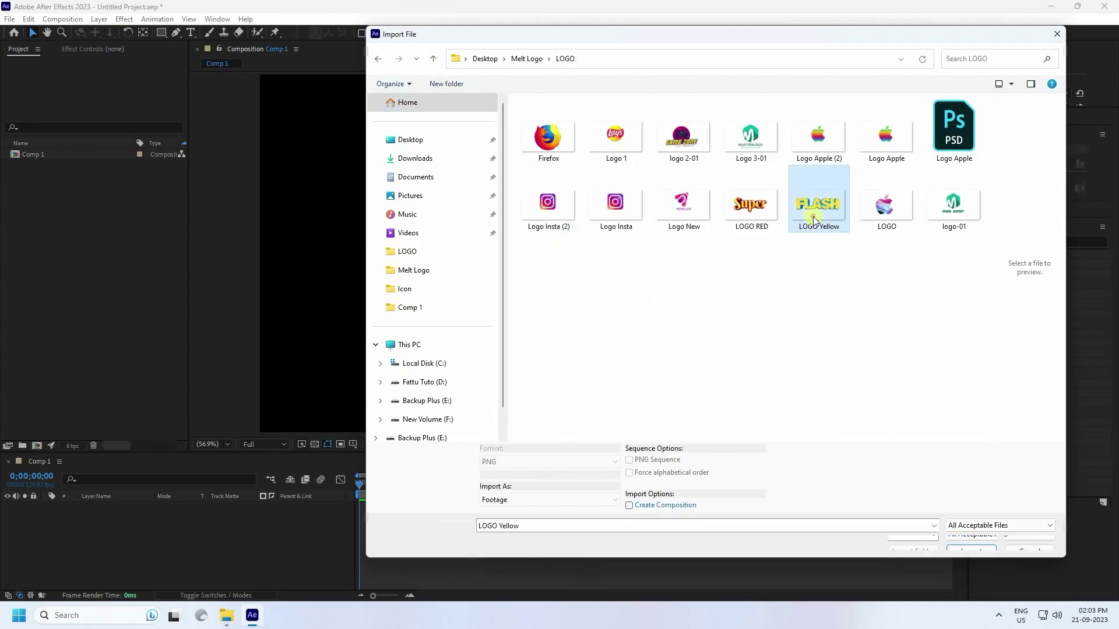
left_click(972, 544)
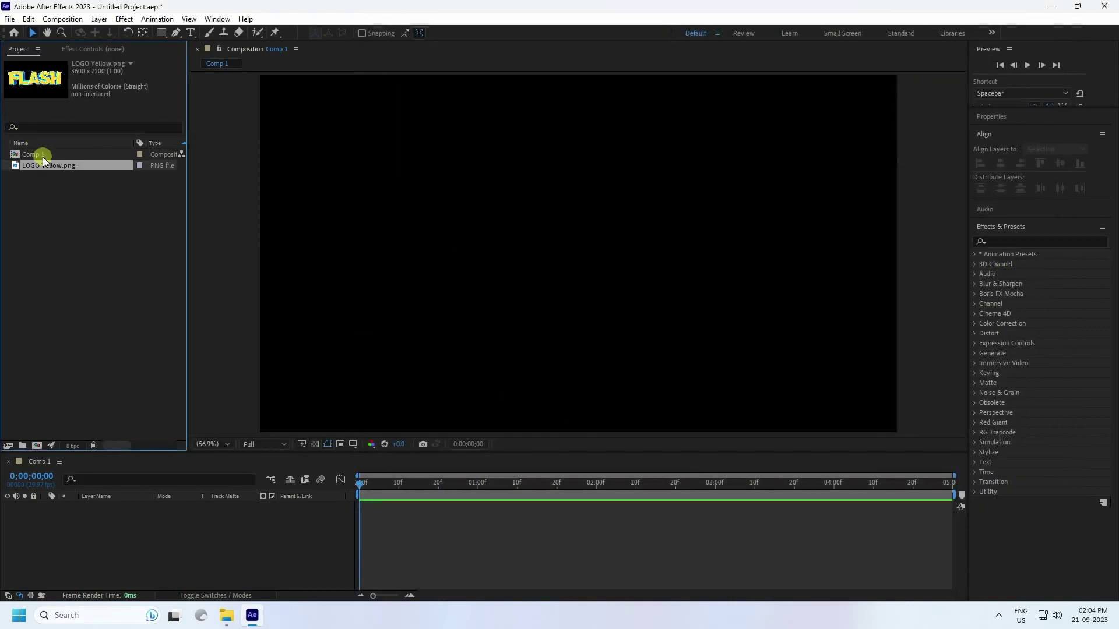
- Add LOGO Yellow.png to Comp 1 and set its Scale to 50%
left_click_drag(49, 165, 152, 516)
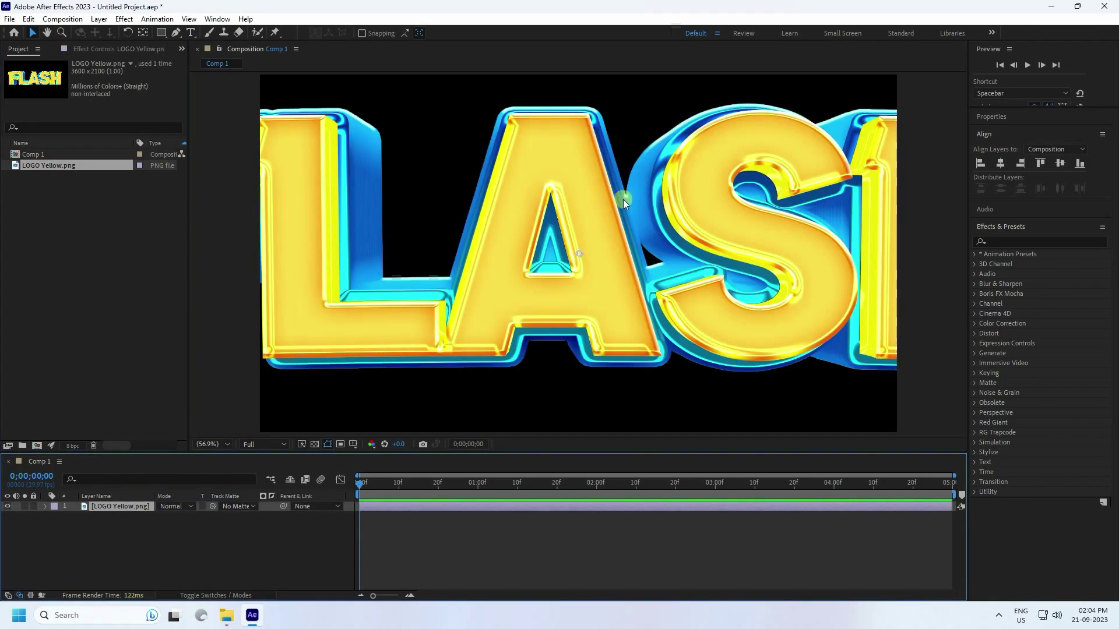
scroll(426, 265, "down", 3)
scroll(427, 264, "up", 2)
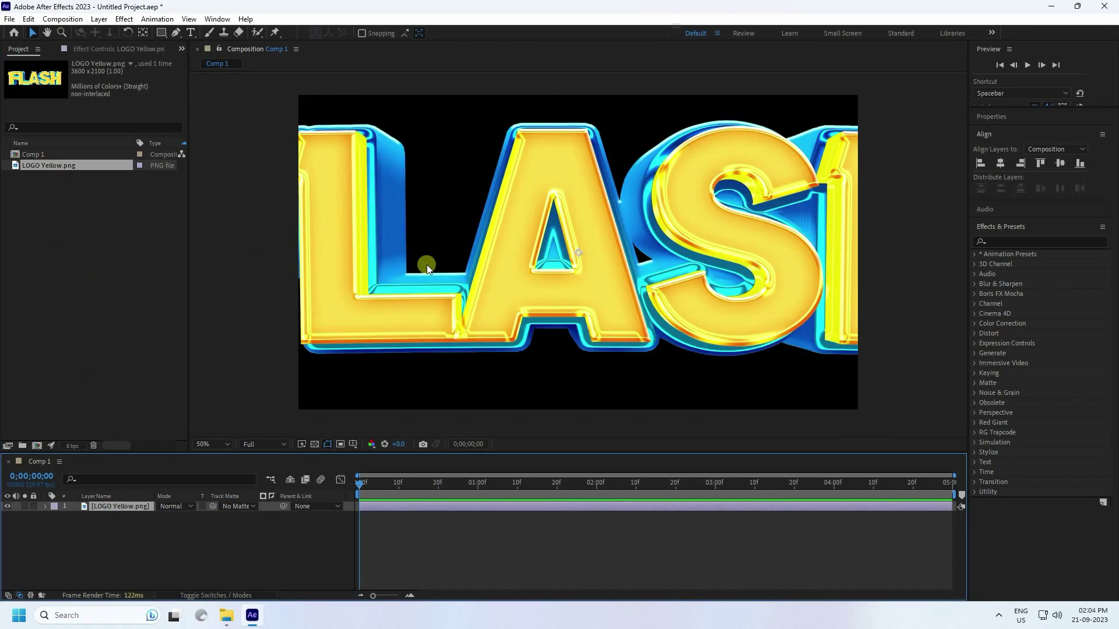
type("s")
type("50")
key("Return")
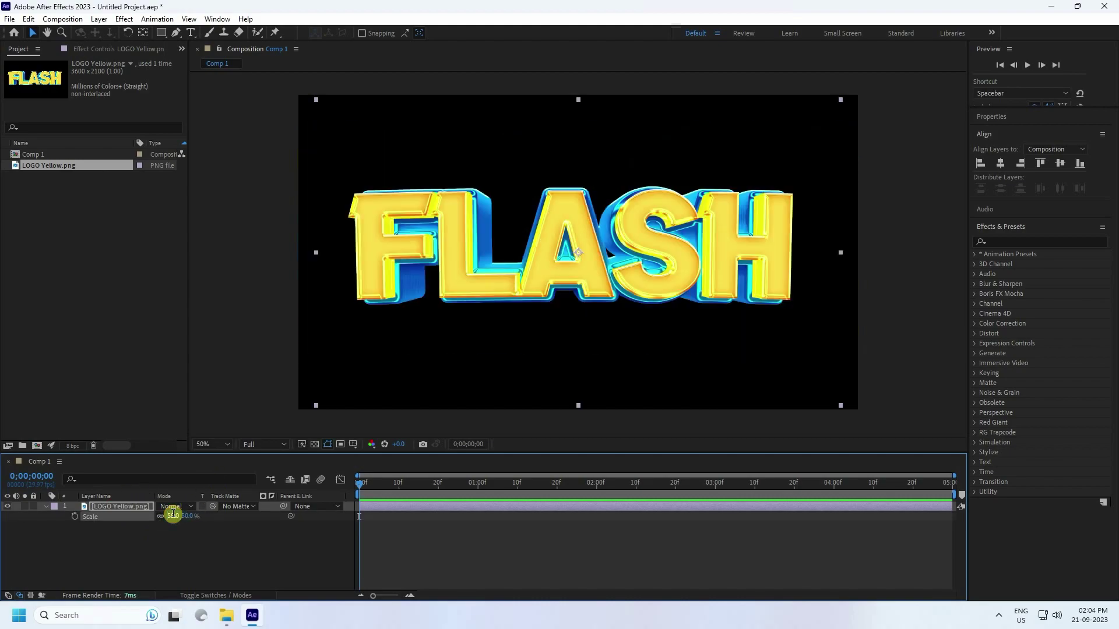
key("period")
key("comma")
left_click(46, 506)
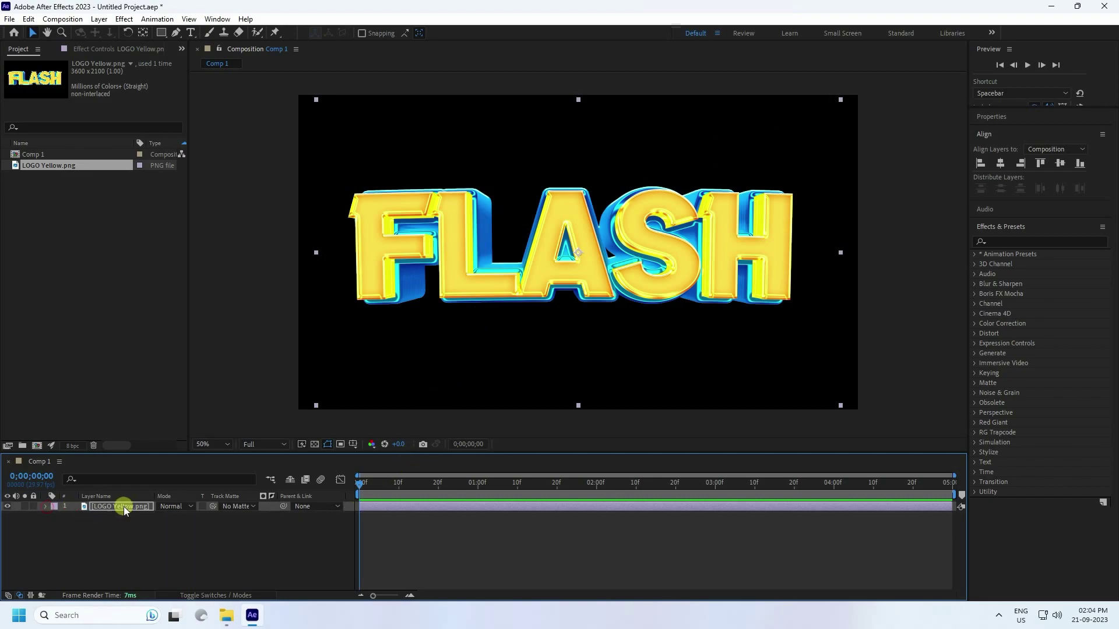
- Keyframe the logo's Position at 1s, then at 2s move it down to Y 1350
left_click_drag(419, 483, 478, 487)
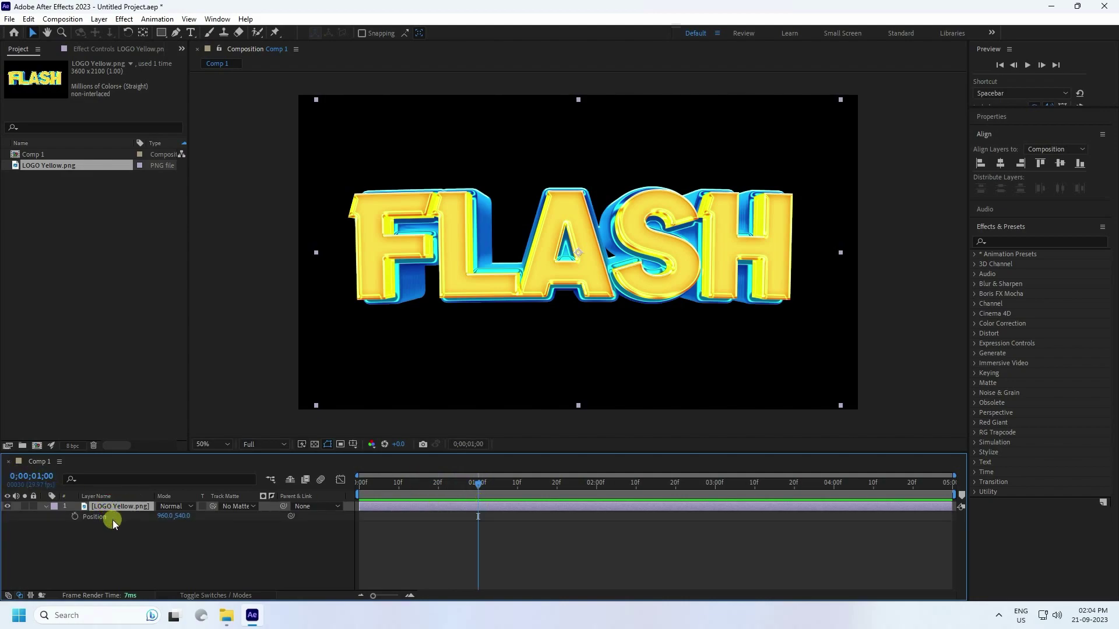
left_click(75, 516)
left_click_drag(482, 487, 594, 506)
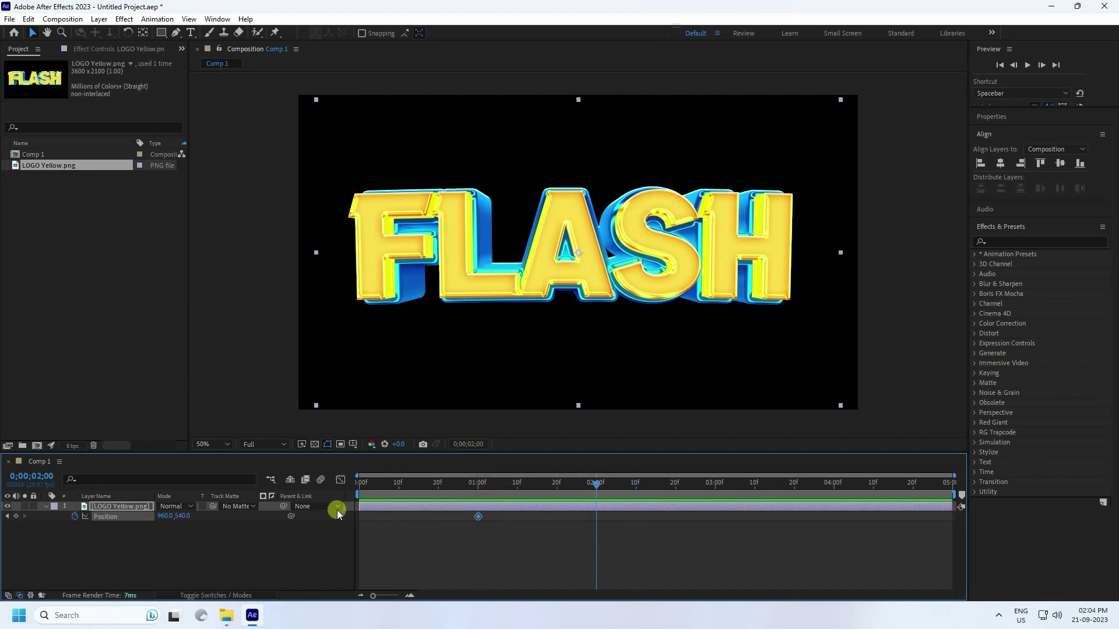
left_click_drag(176, 516, 607, 542)
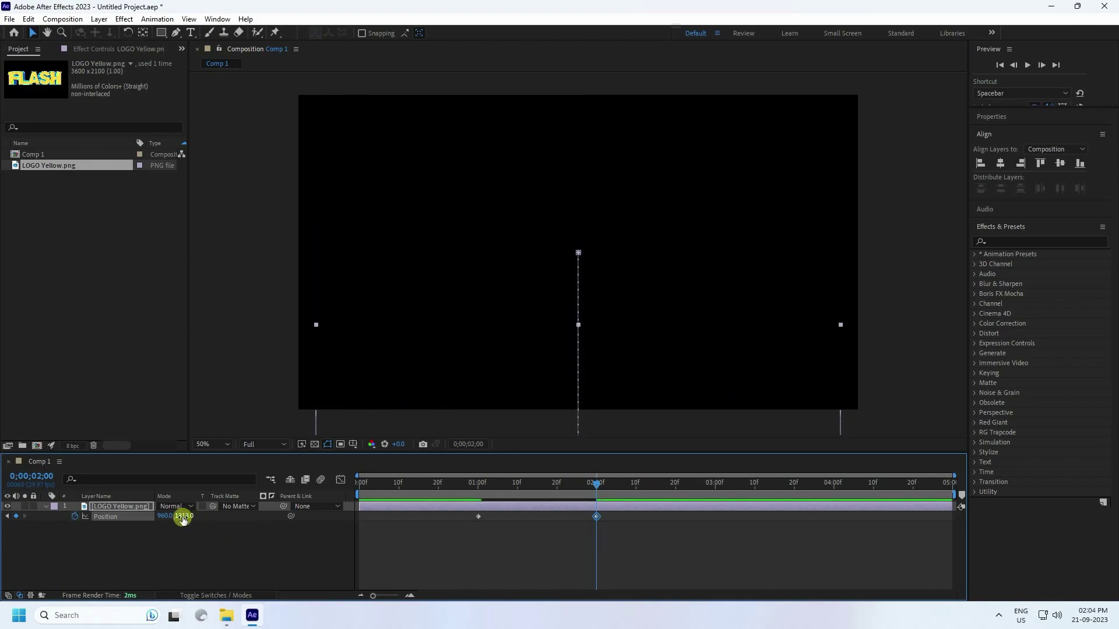
key("Return")
- Apply Easy Ease to both Position keyframes and preview the drop
left_click_drag(629, 546, 370, 532)
key("F9")
key("space")
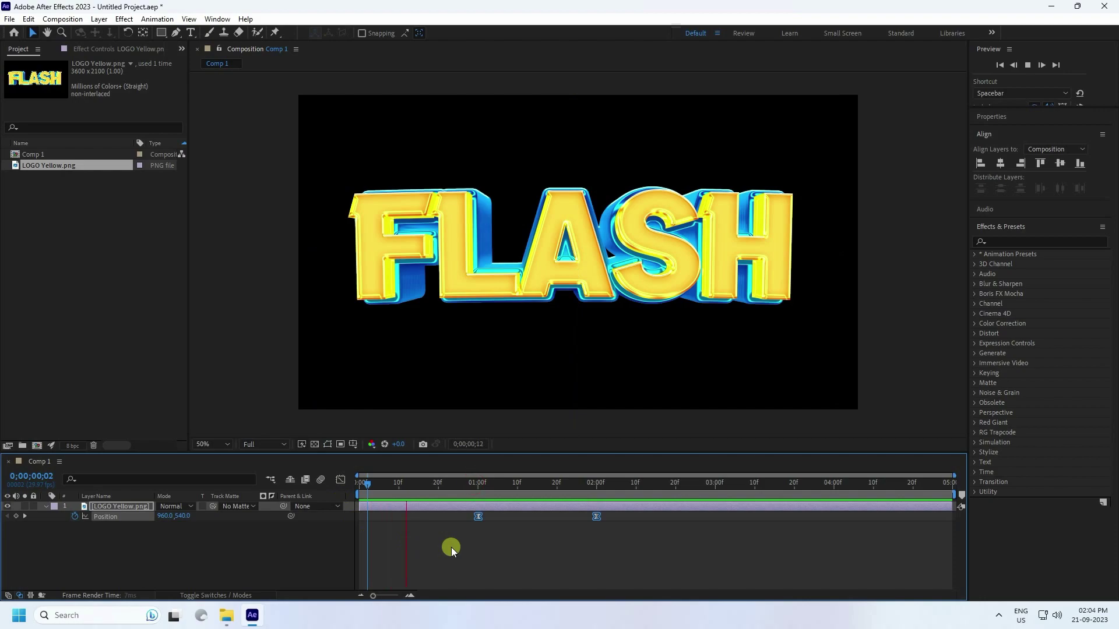
left_click_drag(509, 483, 601, 488)
left_click_drag(487, 488, 456, 498)
left_click_drag(694, 579, 442, 510)
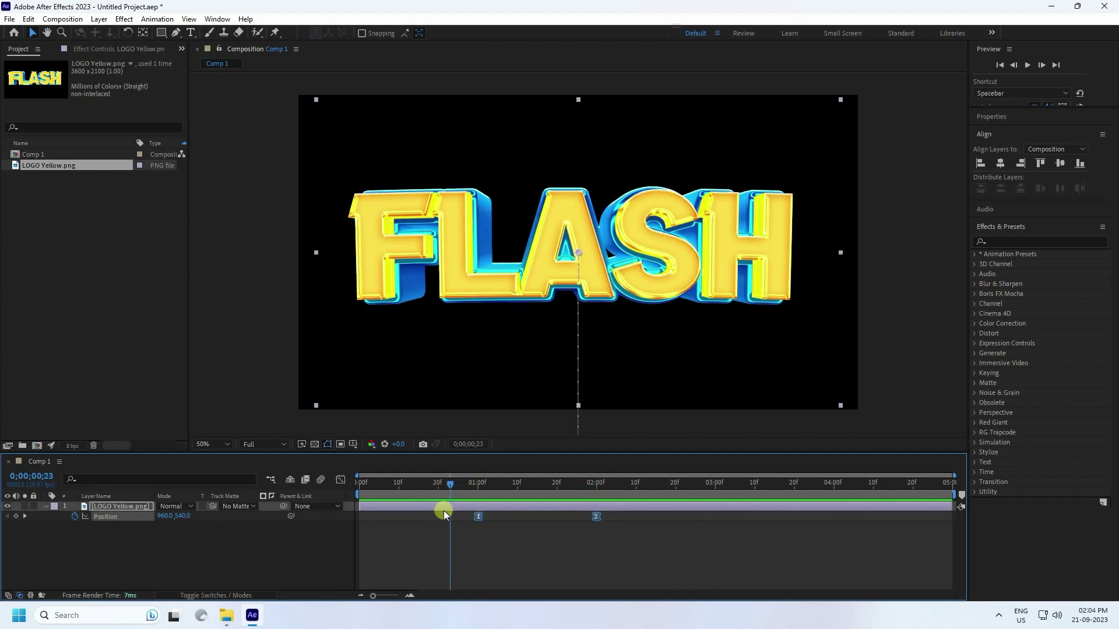
- Set the two Position keyframes' influence to about 43.61% and 76.82% in the Graph Editor
left_click(340, 480)
left_click_drag(460, 551, 525, 565)
left_click(595, 572)
left_click(596, 569)
left_click_drag(577, 569, 551, 569)
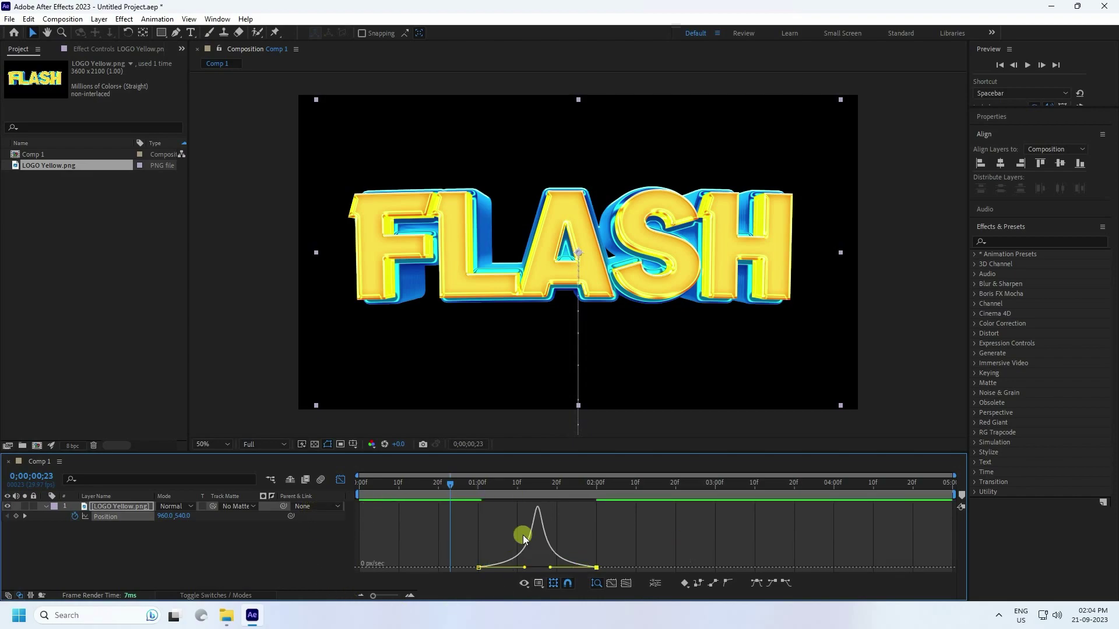
left_click(340, 480)
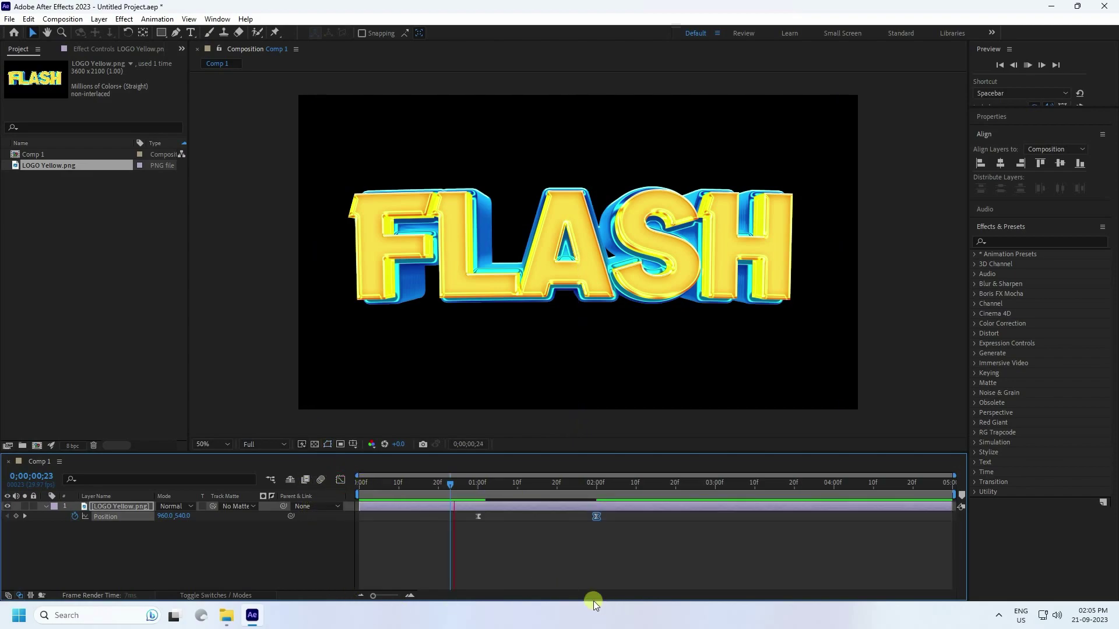
key("space")
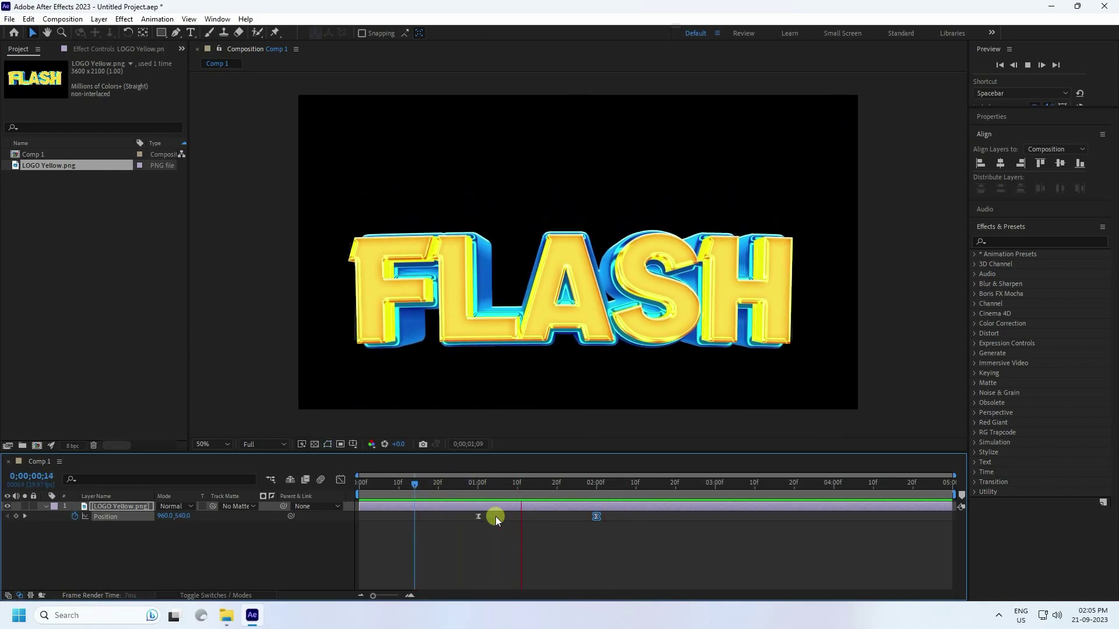
- Duplicate the logo layer and delete the top copy's Position keyframes at 1 second
key("space")
left_click(45, 507)
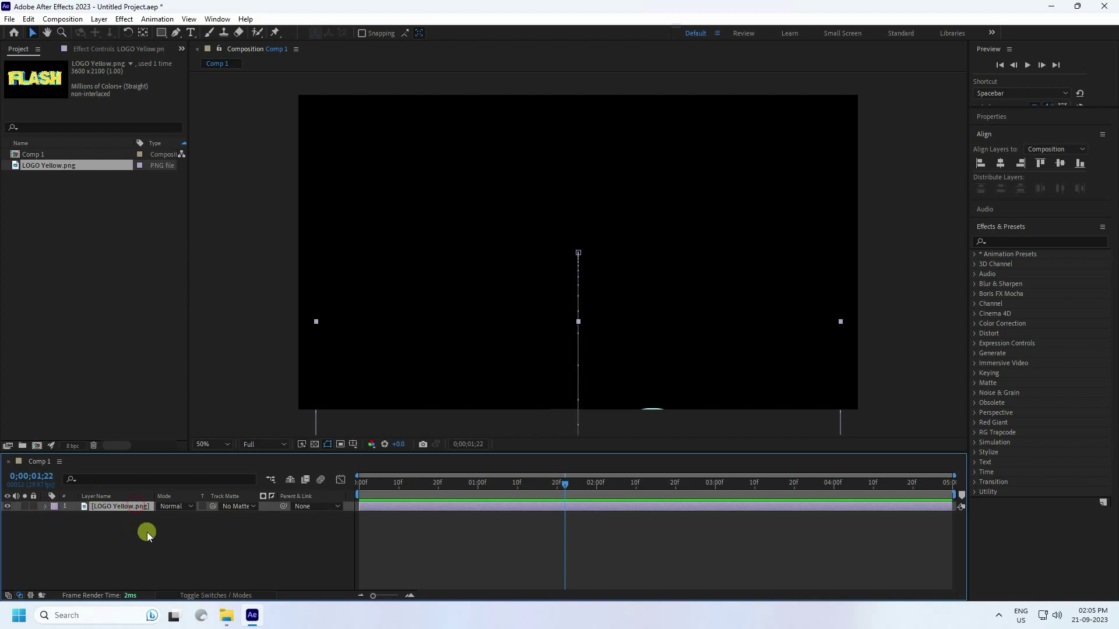
key("ctrl+d")
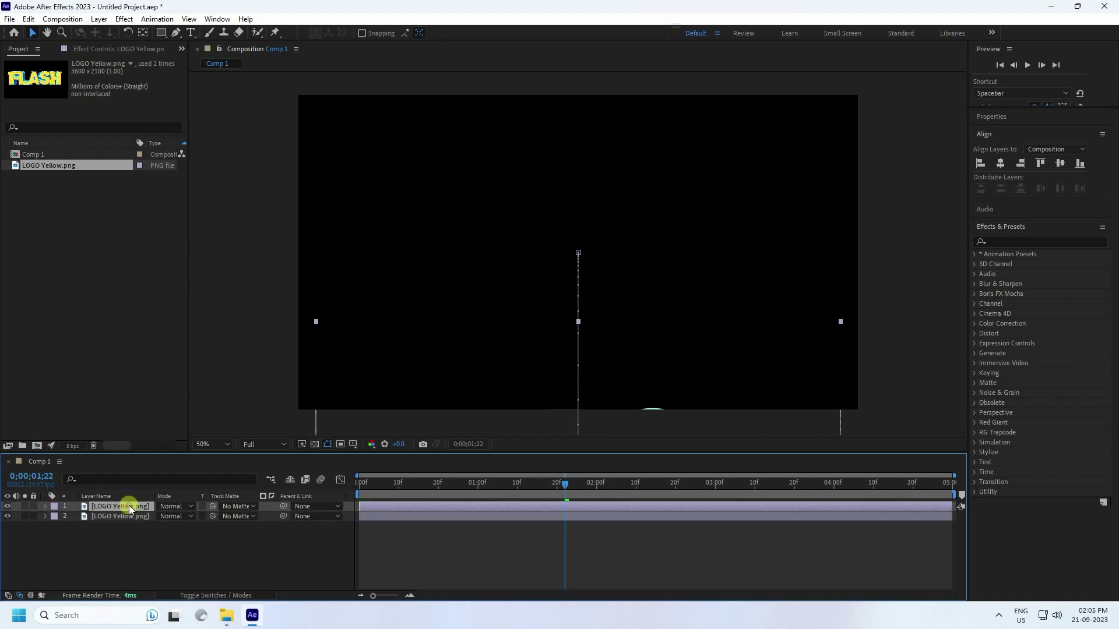
key("p")
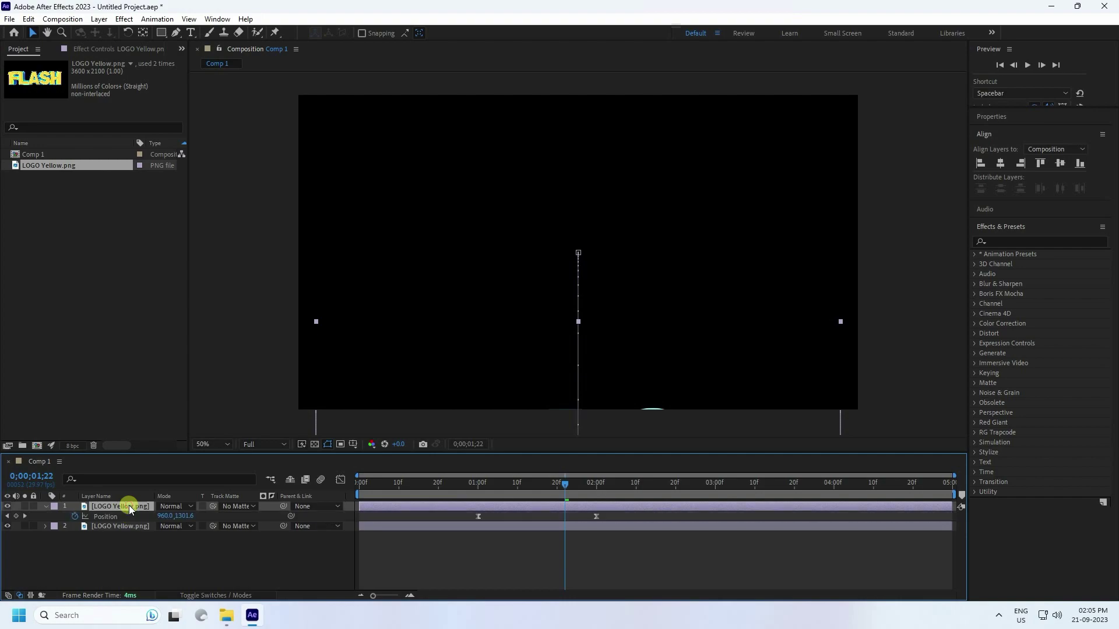
left_click(75, 516)
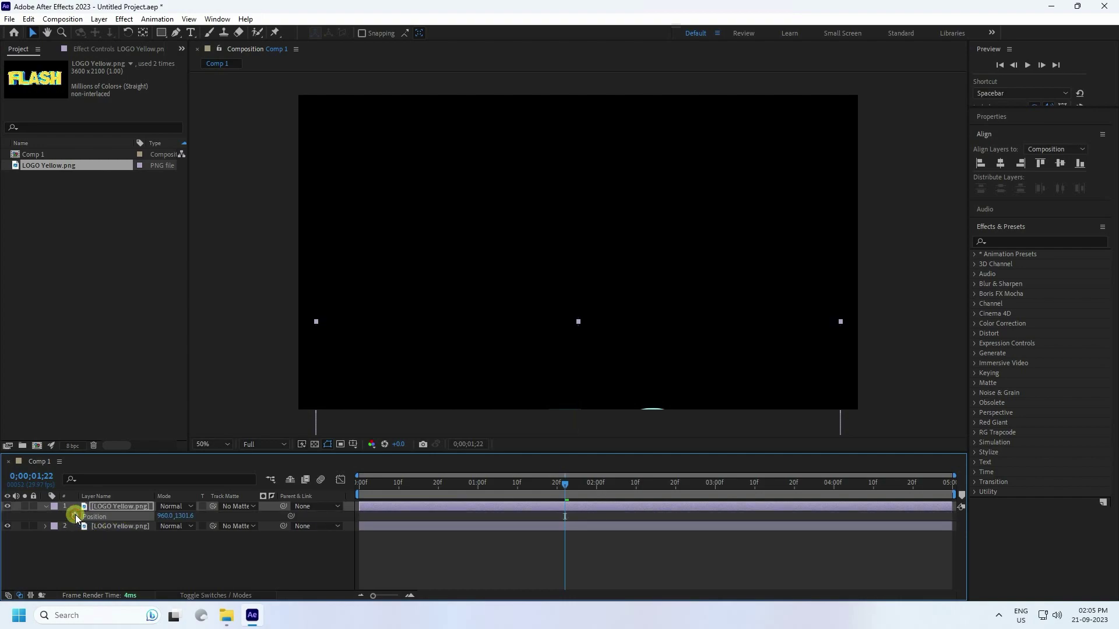
key("ctrl+z")
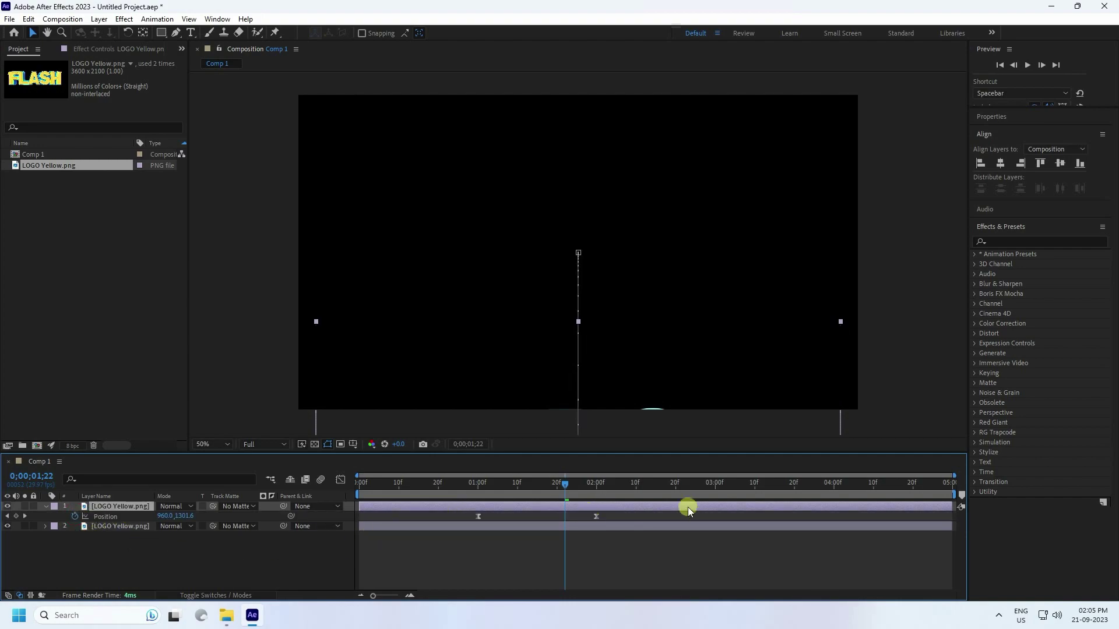
mouse_move(475, 490)
left_mouse_down()
mouse_move(477, 481)
mouse_move(400, 496)
mouse_move(489, 510)
mouse_move(478, 510)
left_mouse_up()
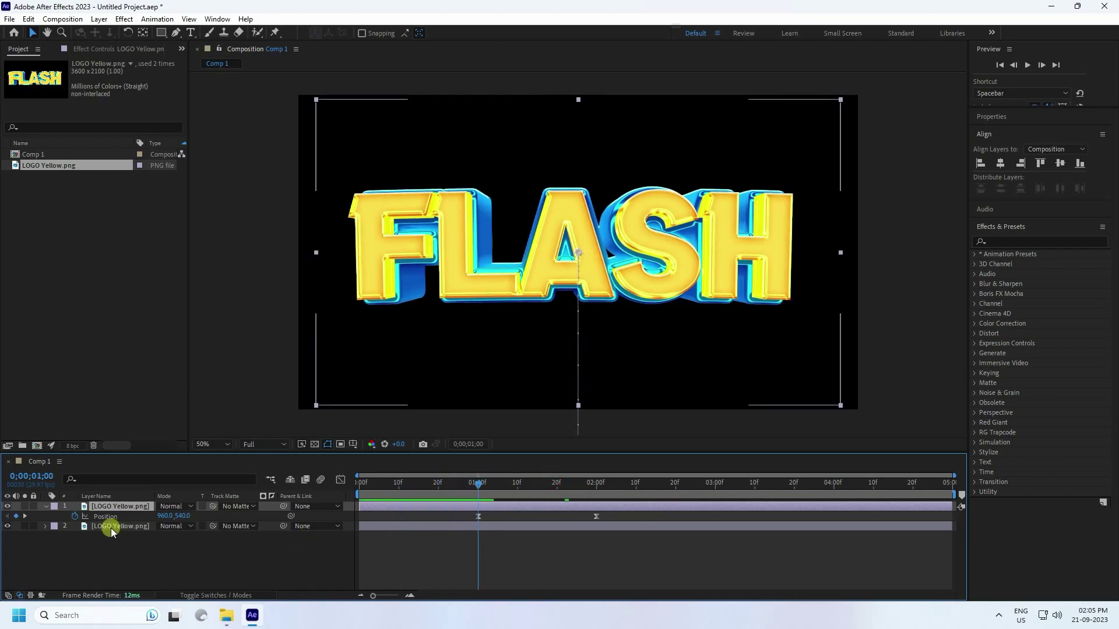
left_click(75, 516)
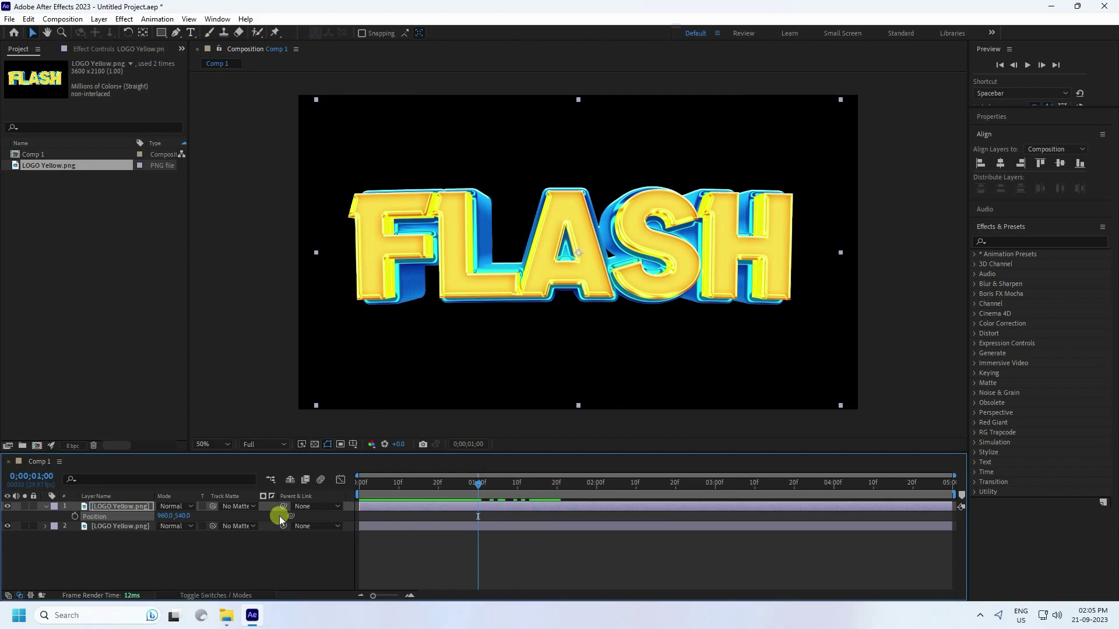
- At 1;20, keyframe the top logo's Position Y at 0, the frame's top edge
left_click(100, 506)
left_click_drag(479, 483, 558, 502)
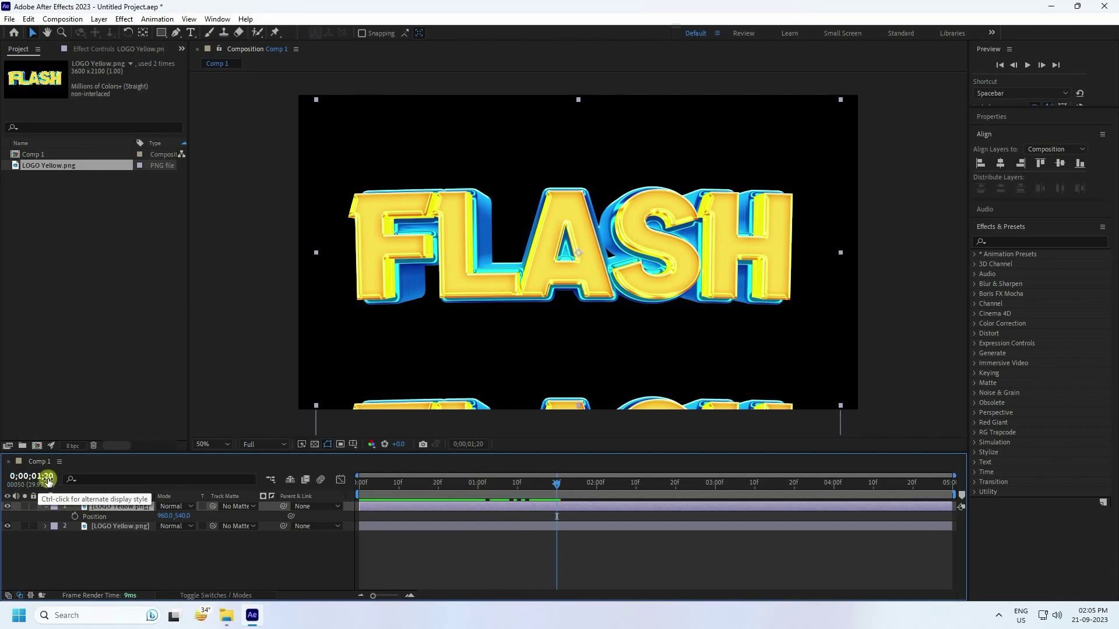
left_click_drag(182, 516, 12, 532)
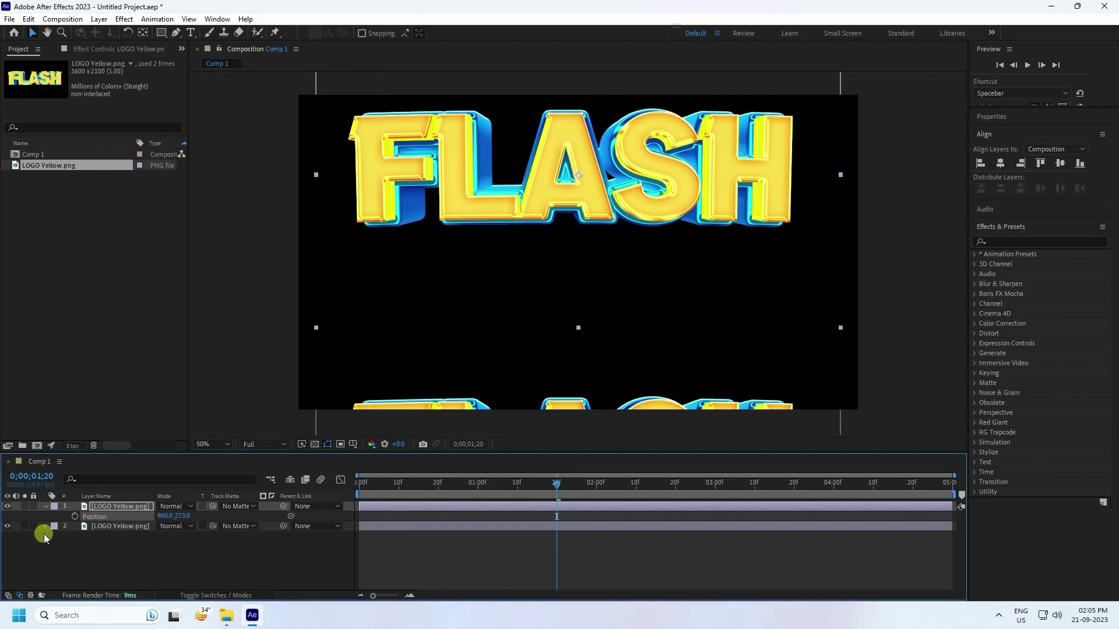
left_click_drag(196, 515, 157, 528)
left_click(182, 517)
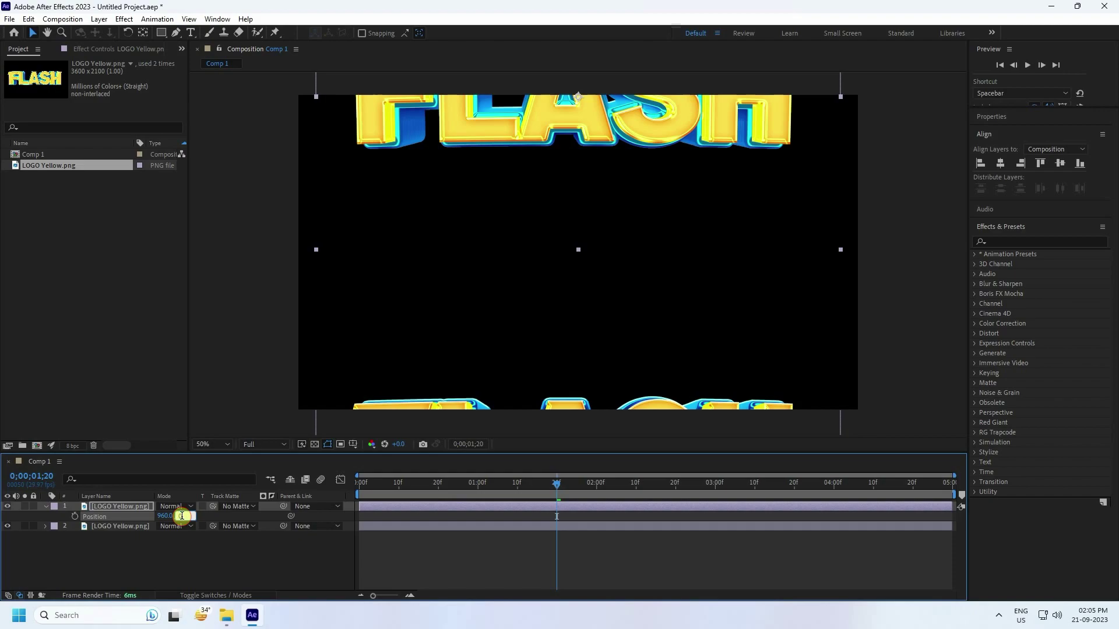
type("0")
key("Return")
left_click(450, 510)
- At 3;00 set Position Y to 540, preview, and Easy Ease both keyframes
left_click_drag(539, 494, 718, 499)
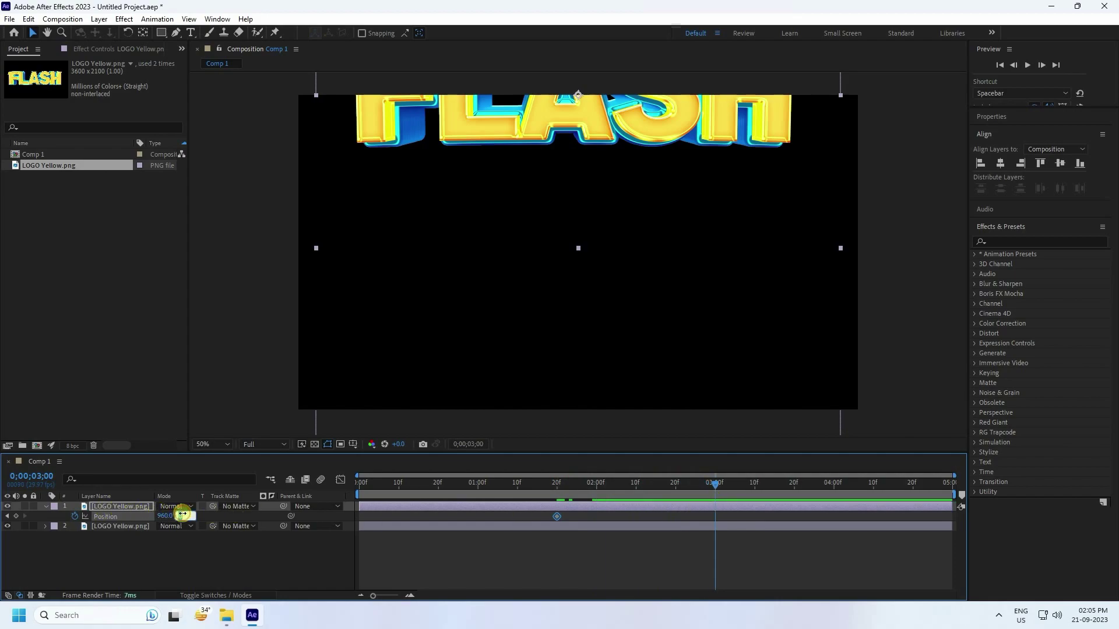
type("540")
key("Return")
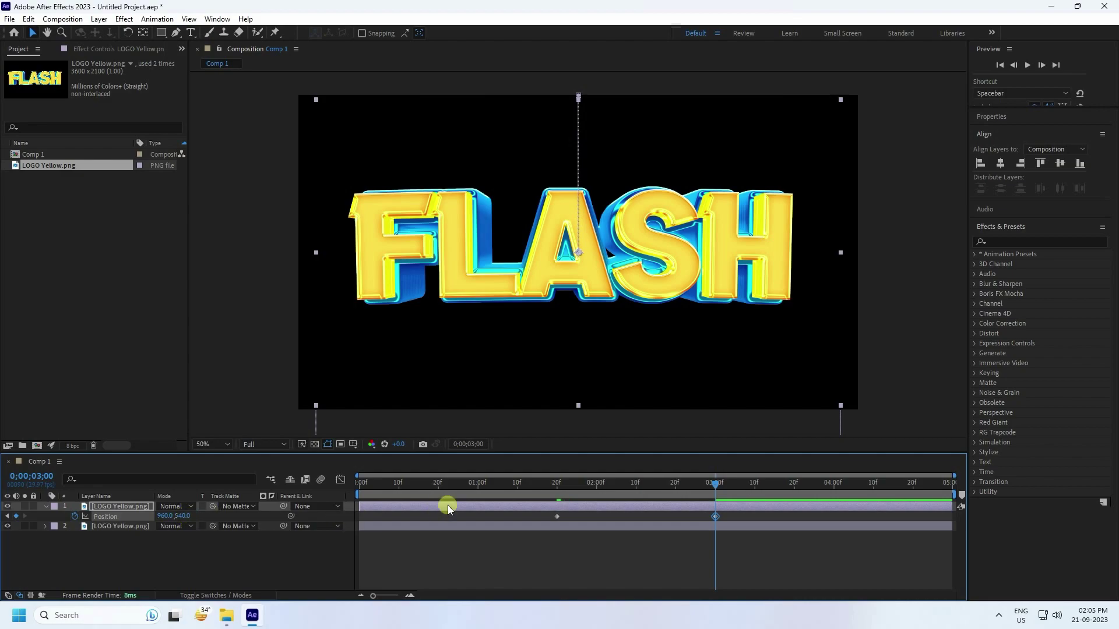
left_click(456, 477)
key("space")
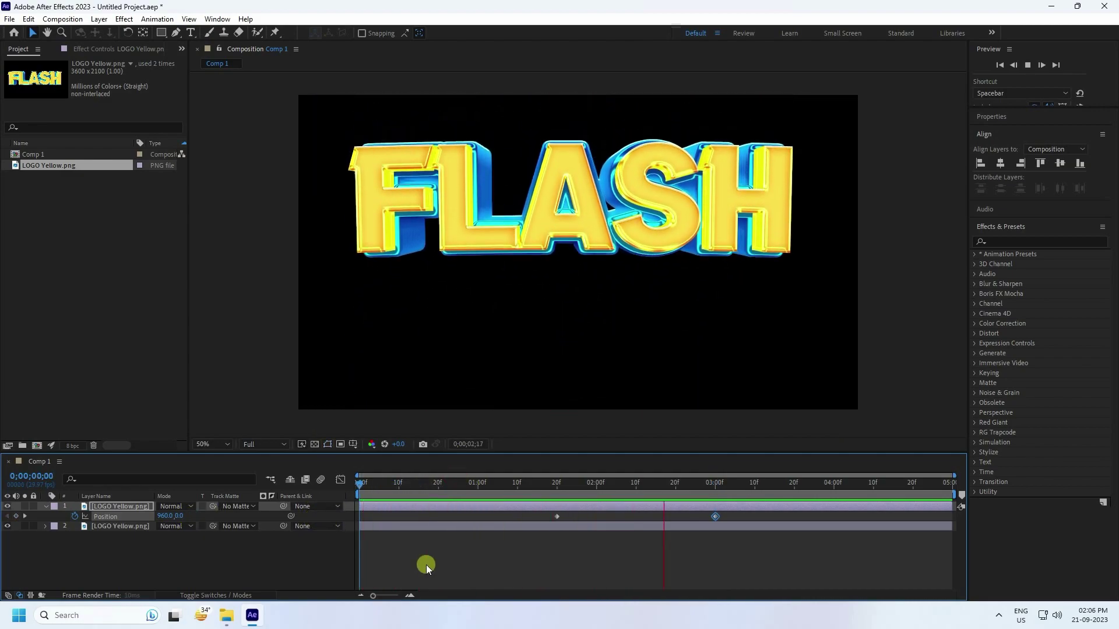
left_click_drag(763, 552, 547, 515)
key("F9")
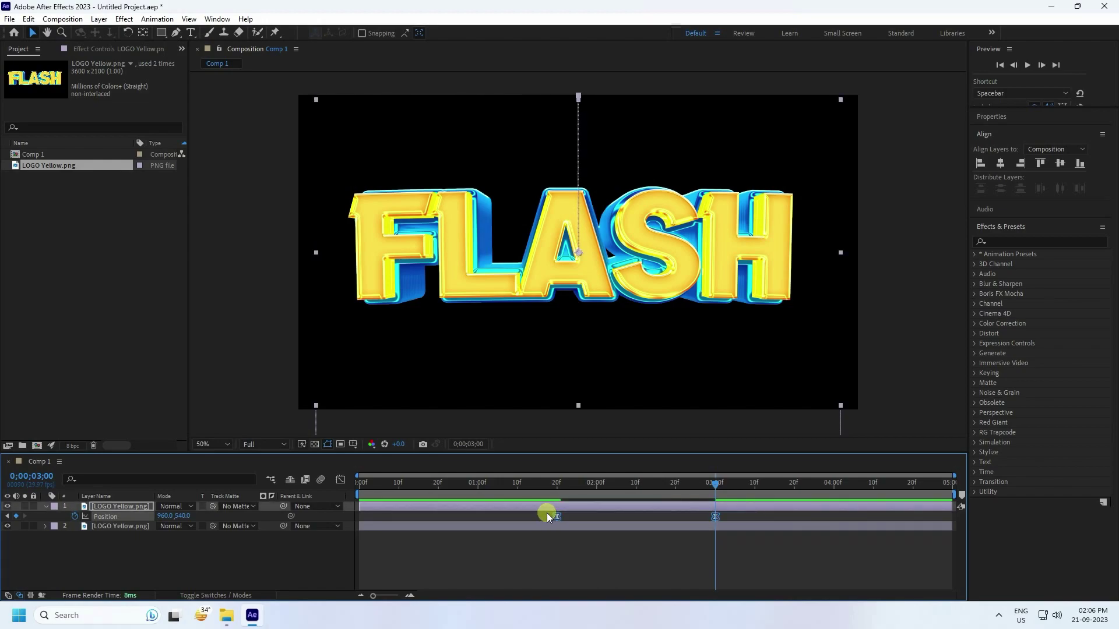
- Raise the first Position keyframe's influence to about 72.69% in the Graph Editor
left_click(341, 480)
left_click_drag(564, 568, 614, 568)
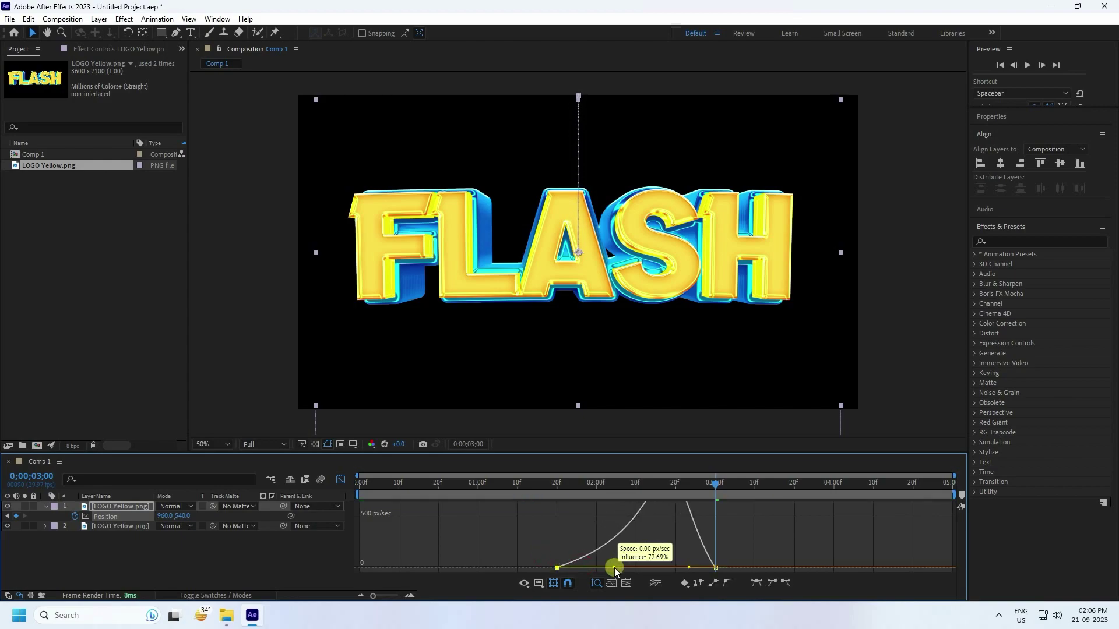
left_click(718, 561)
left_click_drag(705, 576, 653, 567)
left_click(341, 480)
left_click_drag(407, 482, 330, 486)
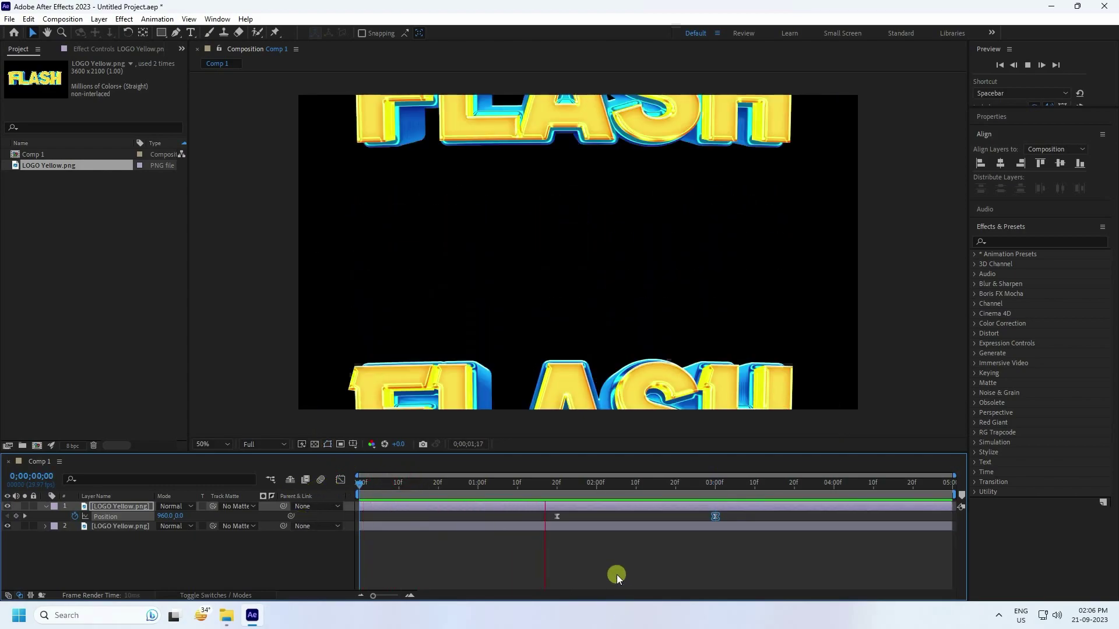
- Trim layer 1's in-point to 1;20, its first keyframe, and preview the drop
left_click(518, 484)
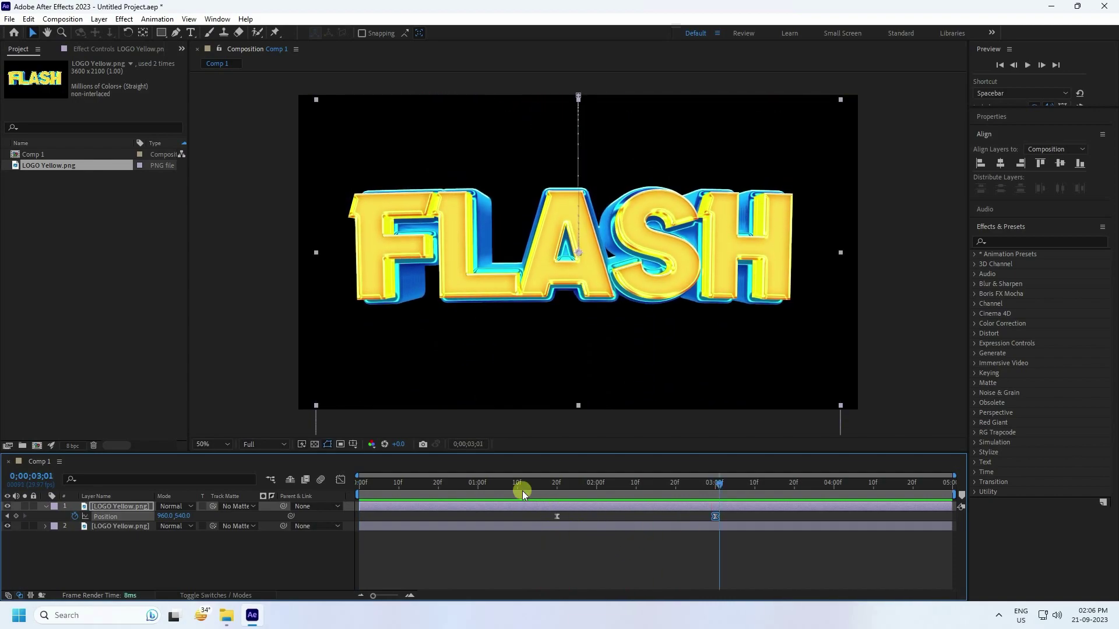
key("space")
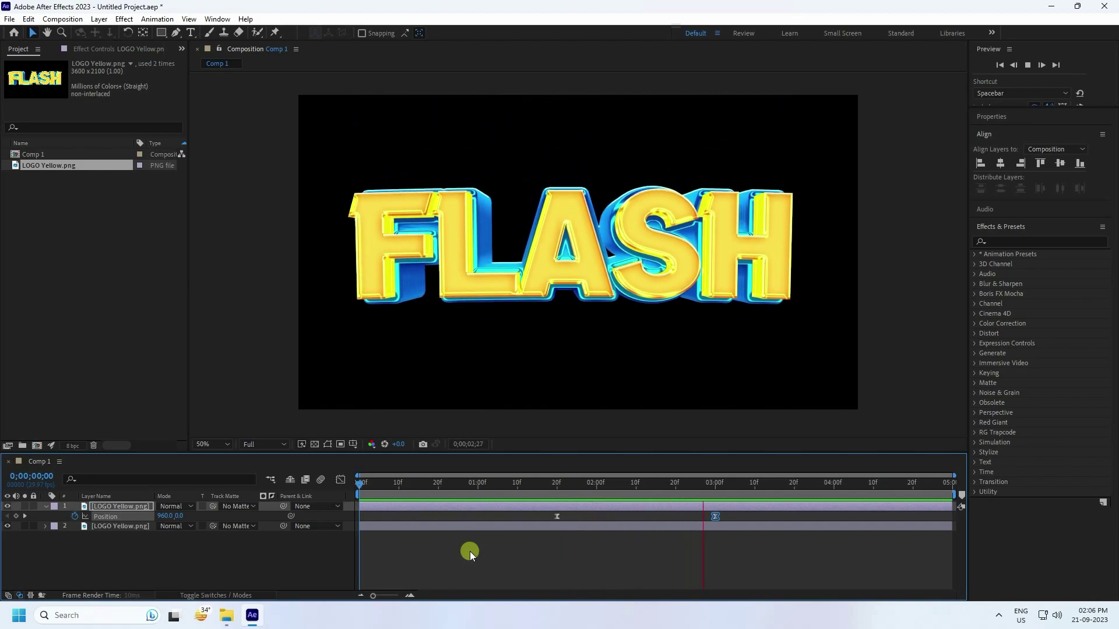
key("space")
left_click(384, 506)
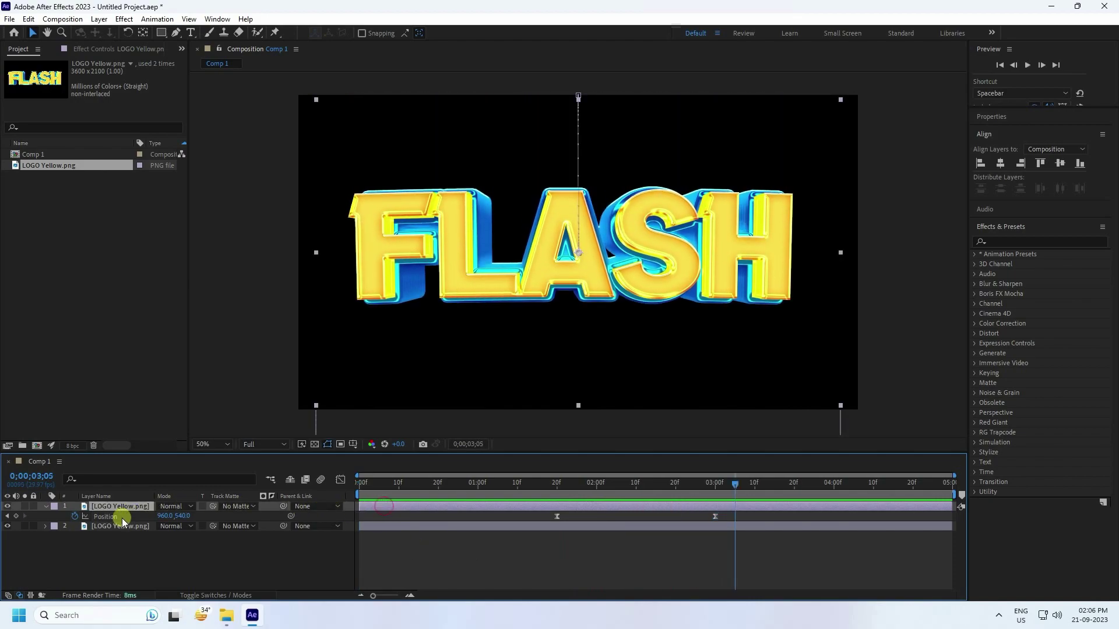
left_click_drag(373, 506, 557, 511)
left_click_drag(451, 481, 361, 483)
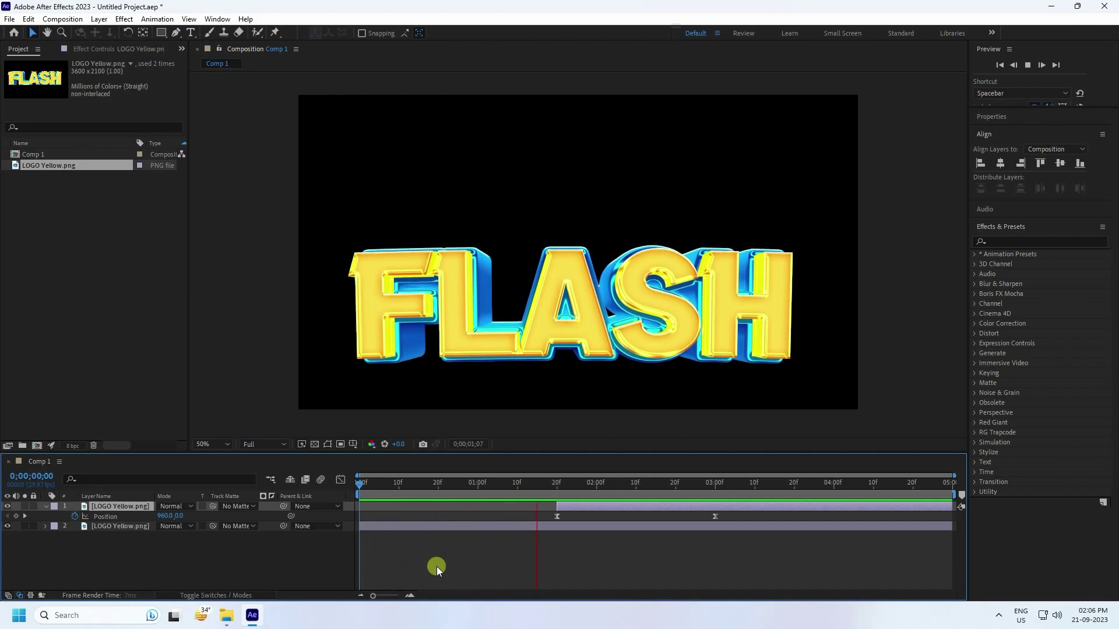
key("space")
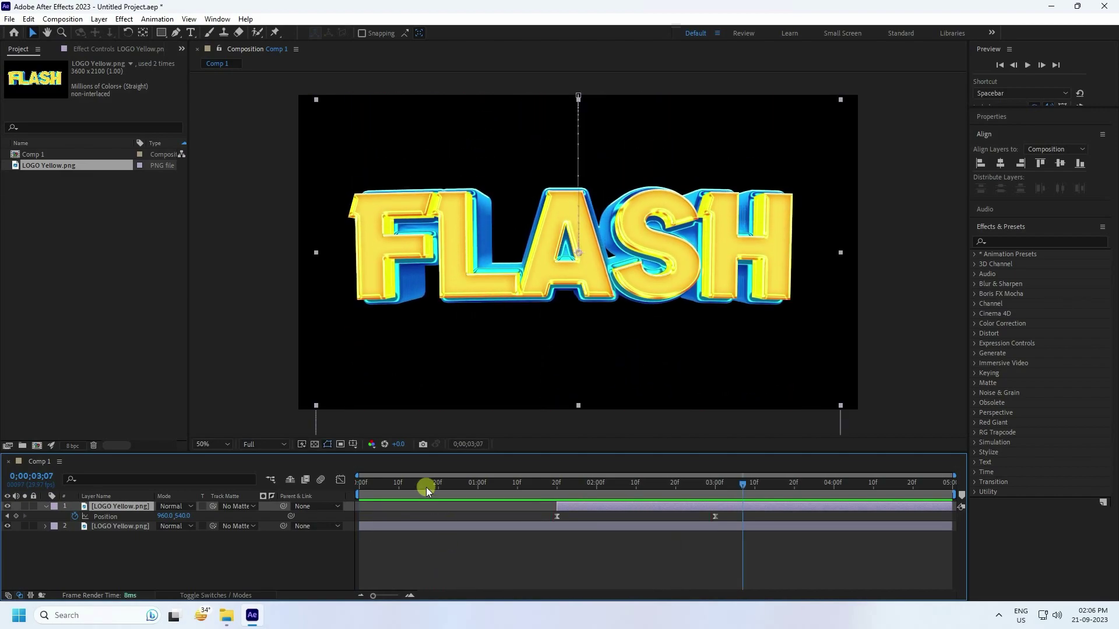
left_click_drag(412, 483, 313, 511)
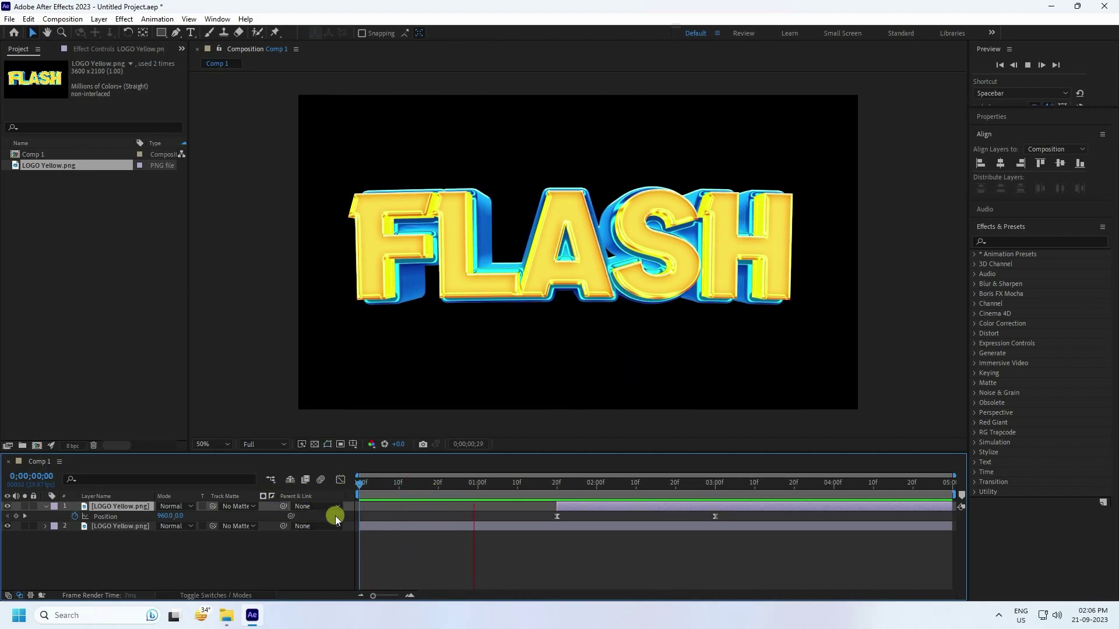
key("space")
left_click_drag(699, 485, 720, 489)
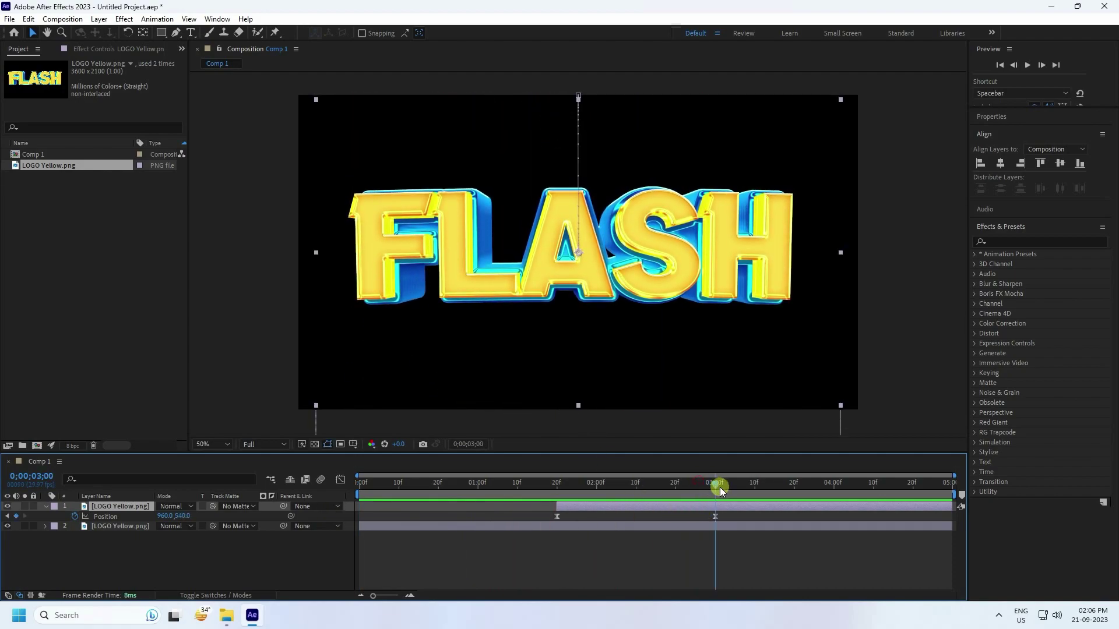
left_click(144, 561)
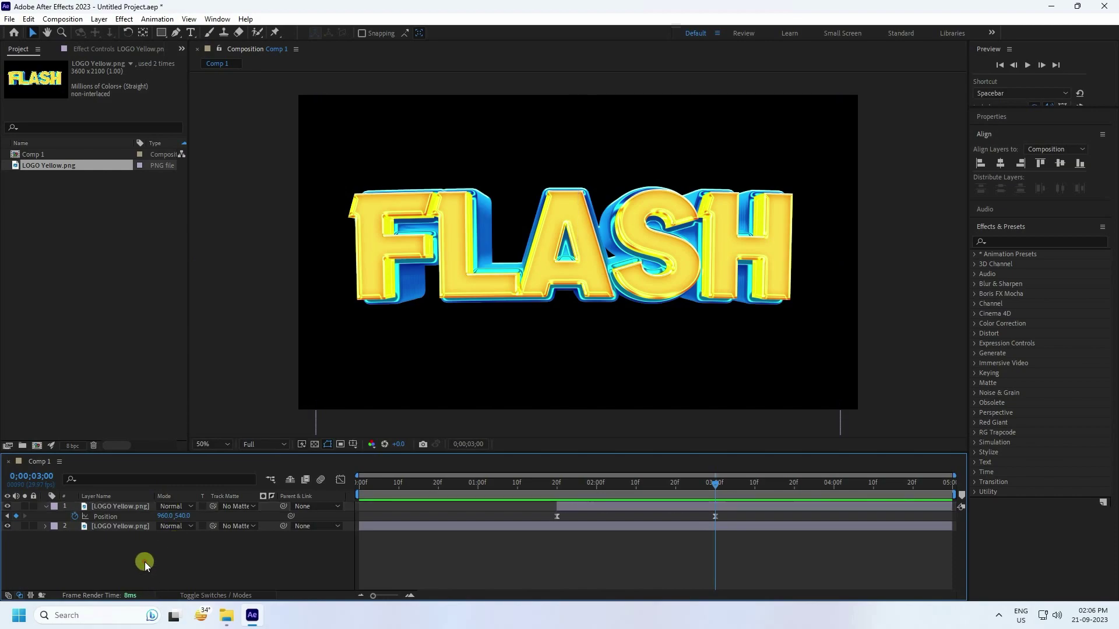
- Draw a wide rectangle, about 2070 by 488, across the middle of Comp 1
left_click(162, 33)
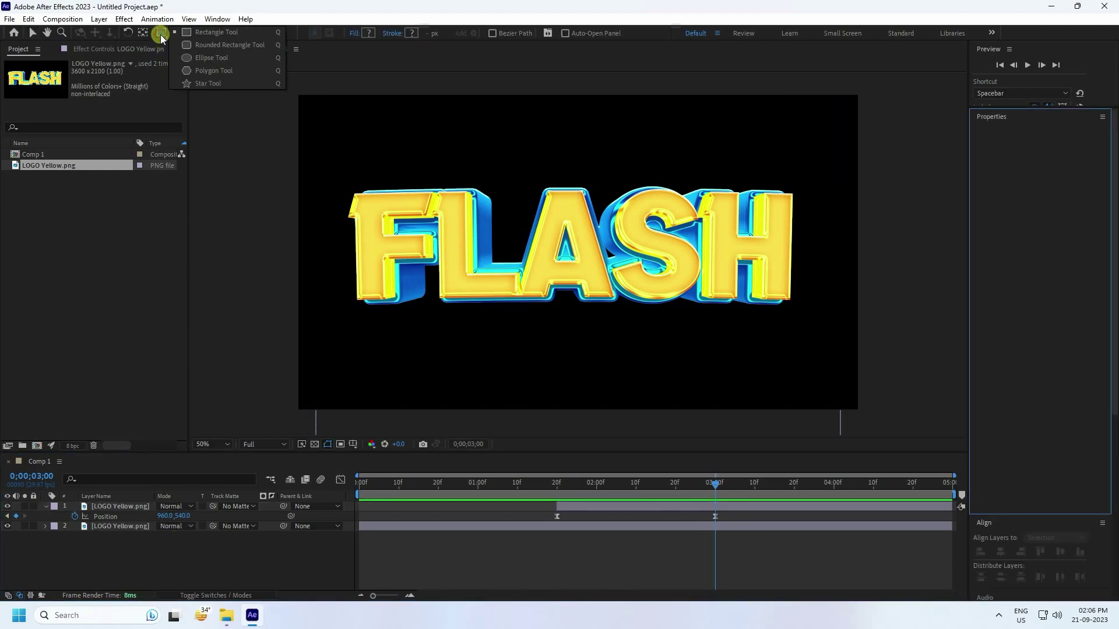
left_click(211, 38)
left_click_drag(286, 179, 888, 321)
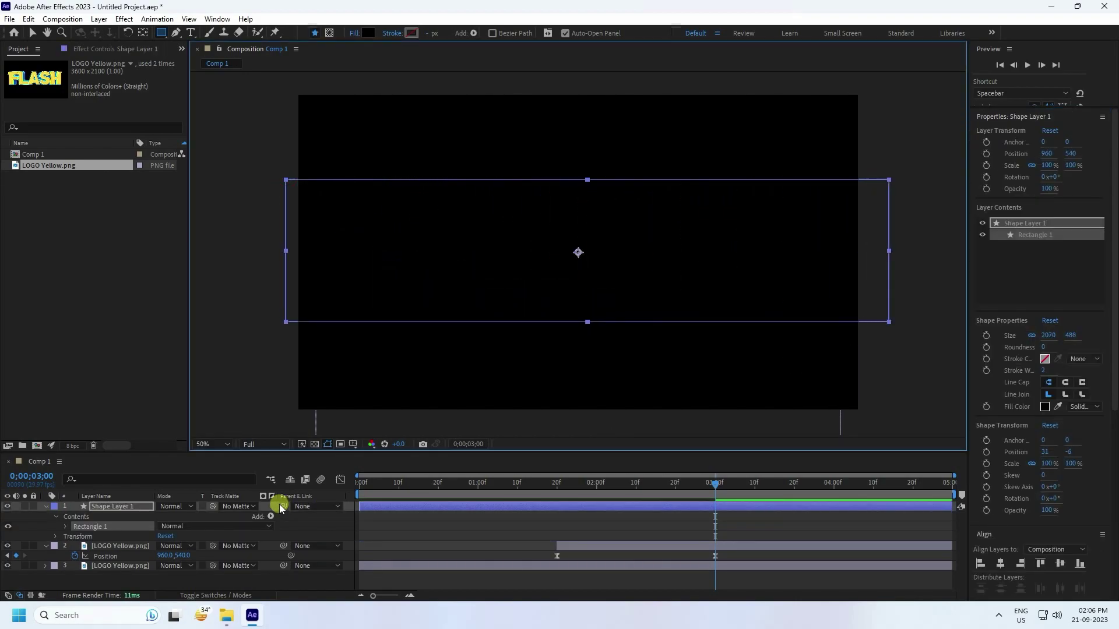
left_click(45, 507)
left_click(45, 506)
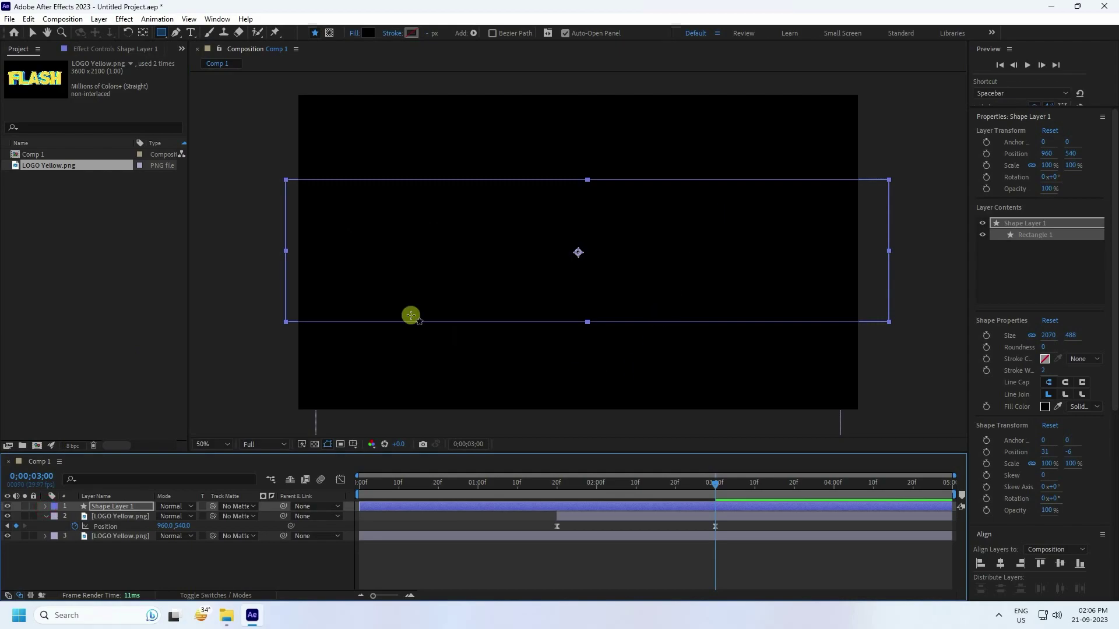
left_click(29, 34)
left_click(224, 316)
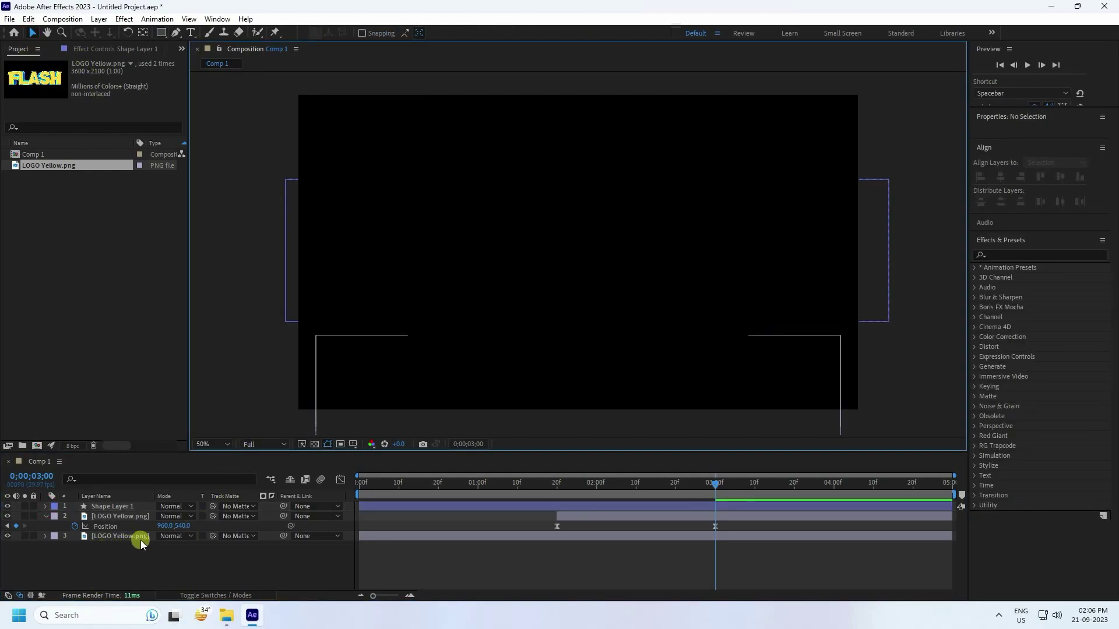
left_click(46, 515)
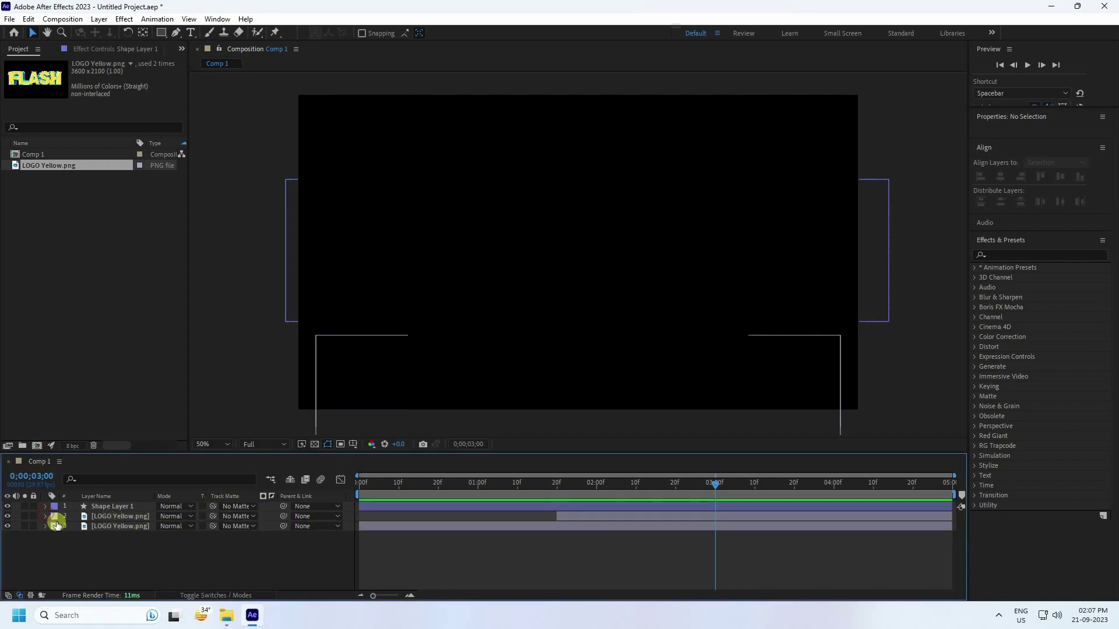
- Set the falling logo layer's Track Matte to 1. Shape Layer 1
left_click(98, 516)
left_click(245, 516)
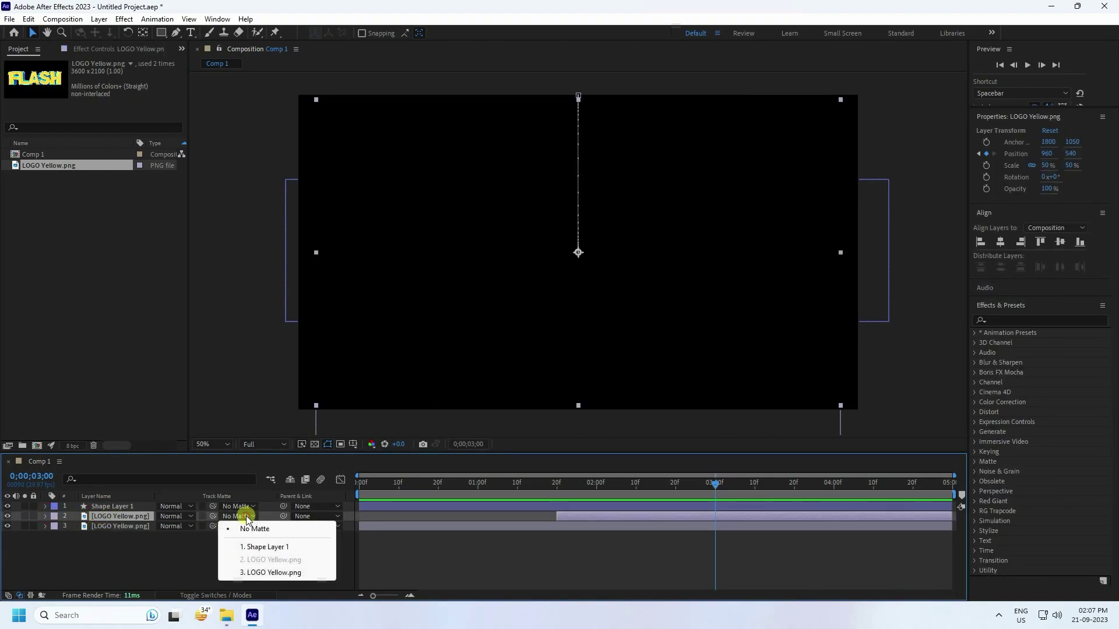
left_click(267, 548)
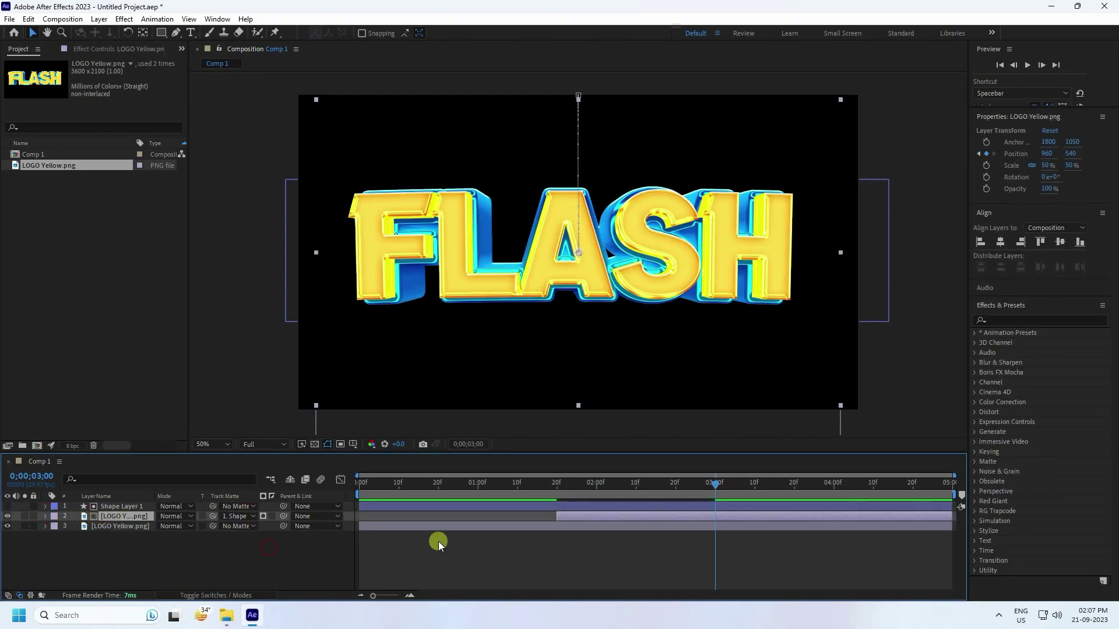
- Preview the matted logo drop from the start twice
key("Home")
left_click(488, 581)
key("space")
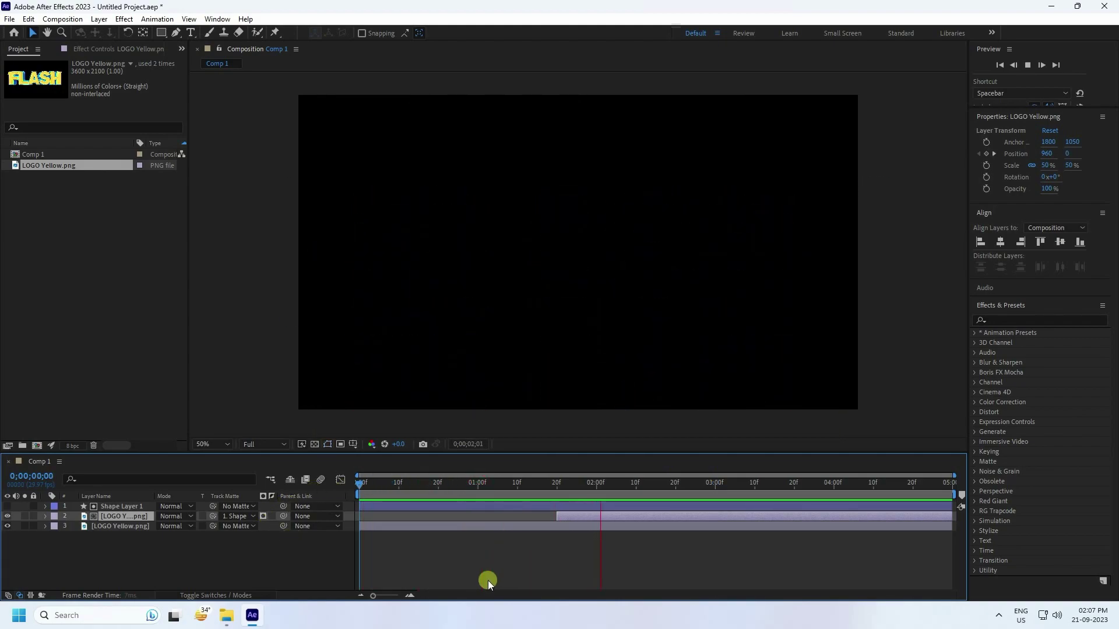
left_click(441, 484)
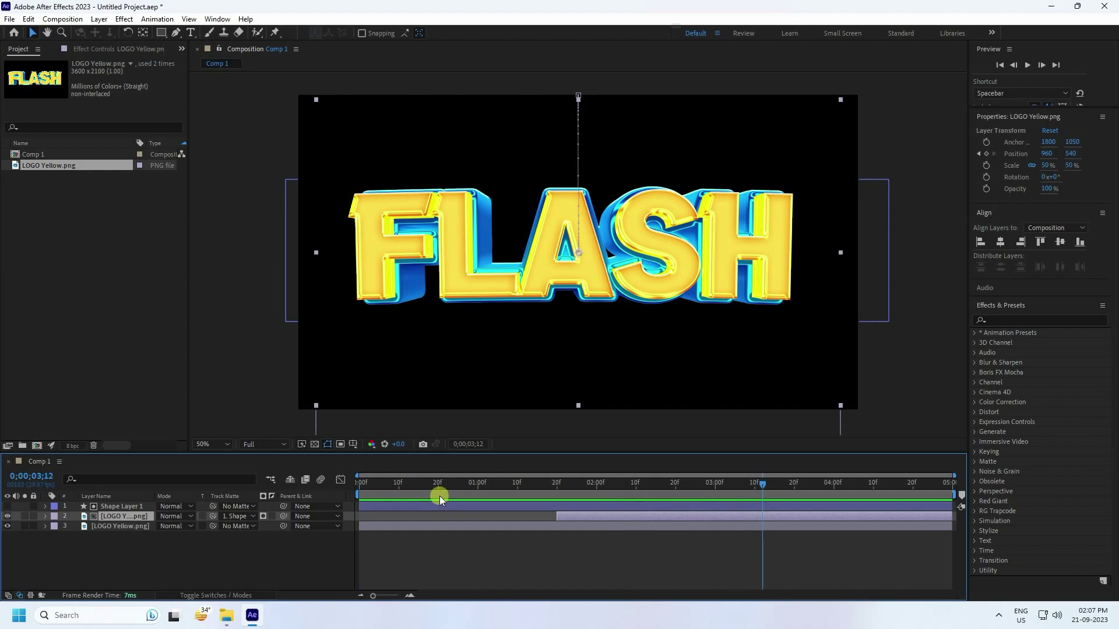
key("Home")
key("space")
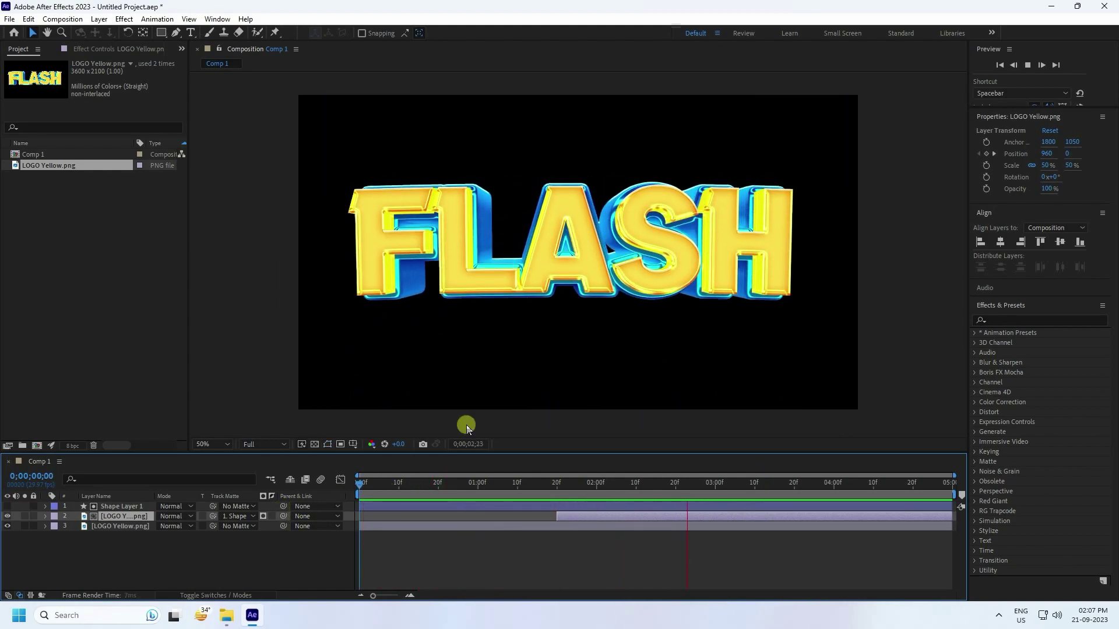
left_click(197, 553)
left_click_drag(107, 558, 131, 508)
- Pre-compose the three selected layers into a new composition named LOGO, moving all attributes
right_click(129, 527)
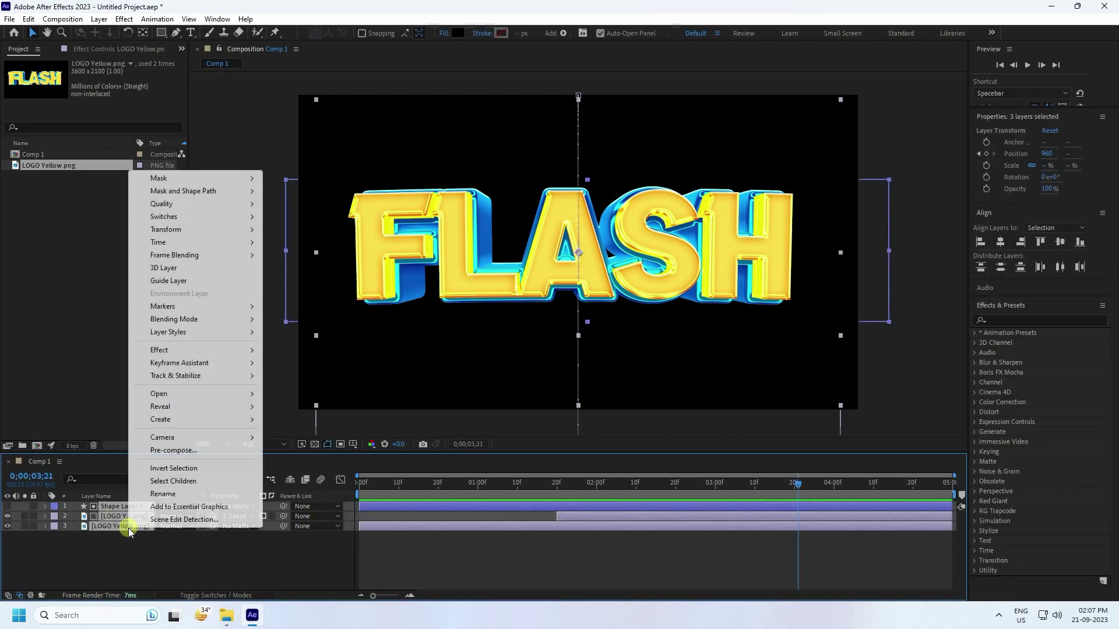
left_click(159, 450)
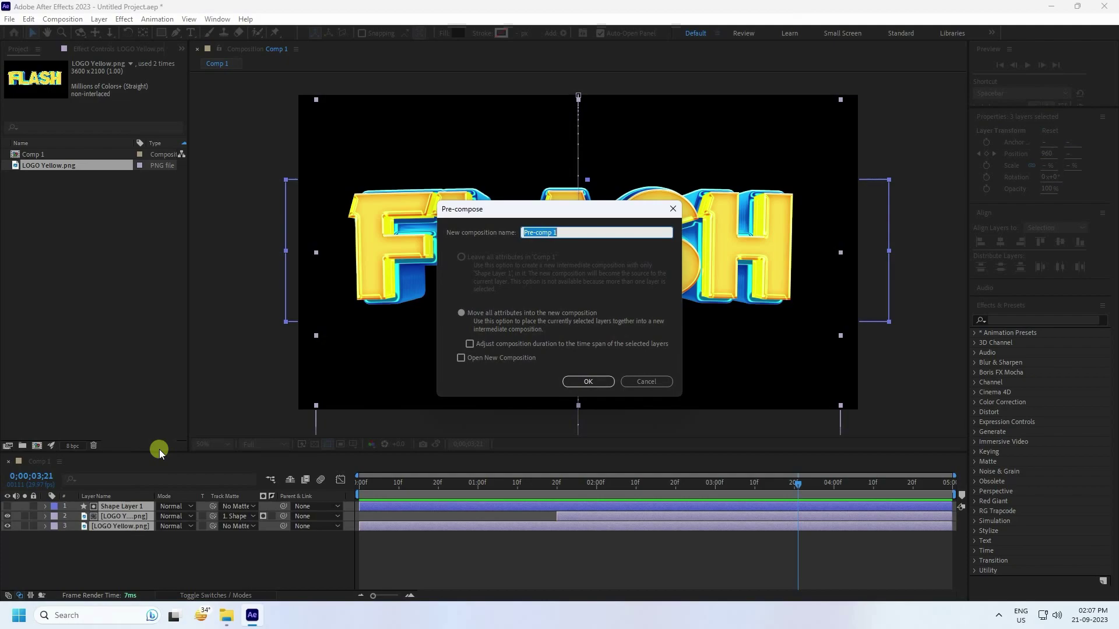
left_click(560, 386)
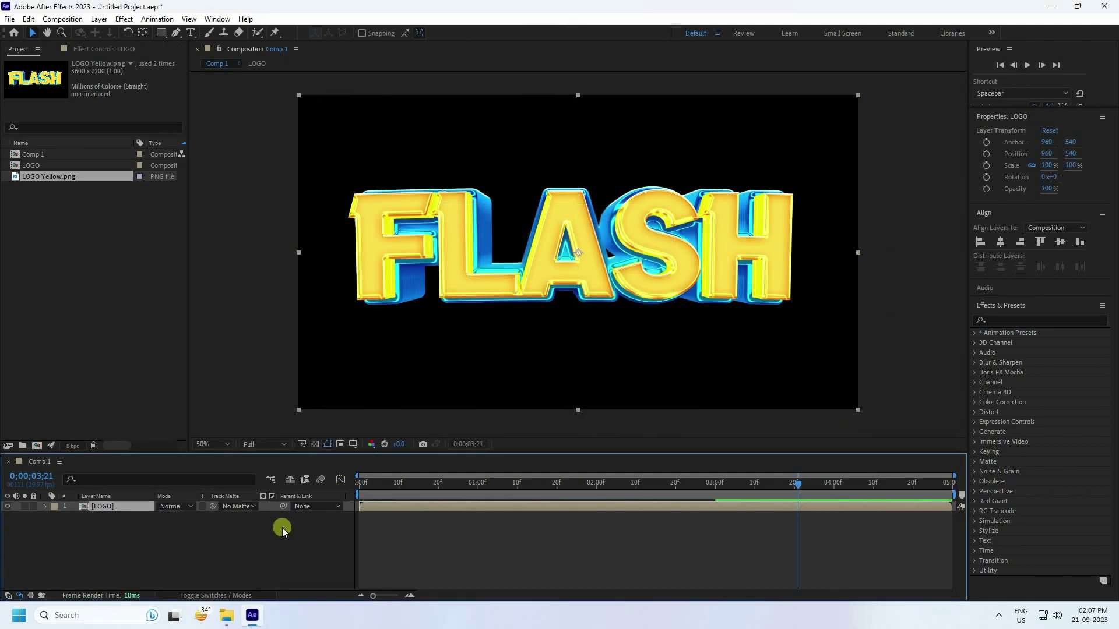
left_click(194, 565)
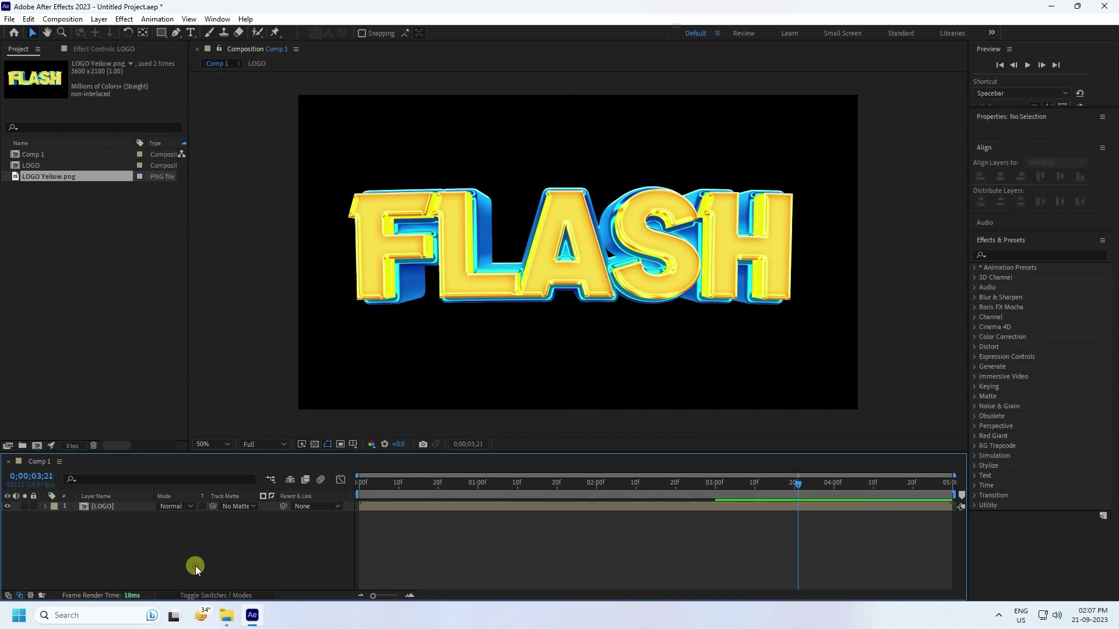
- Add a default full-frame 1920x1080 black solid via New > Solid
right_click(186, 562)
mouse_move(218, 418)
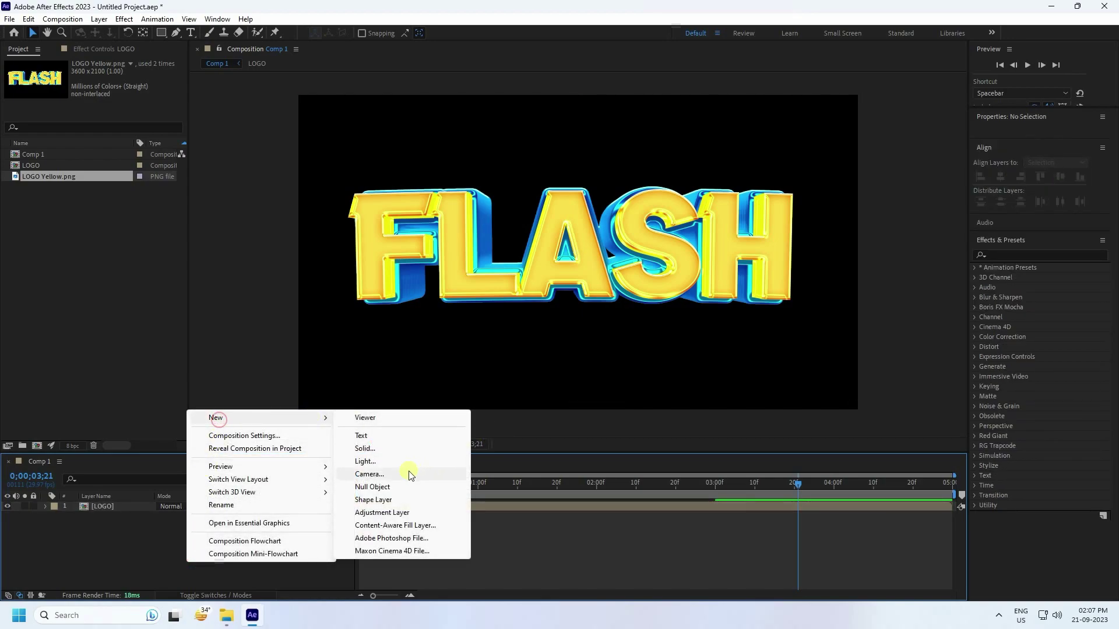
left_click(367, 449)
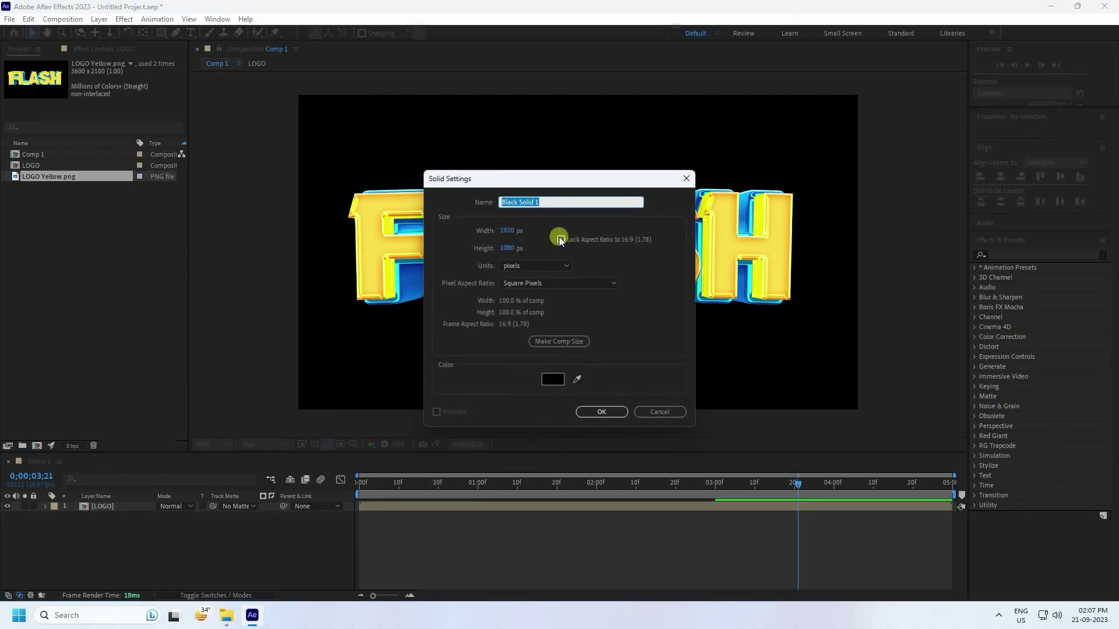
left_click(583, 412)
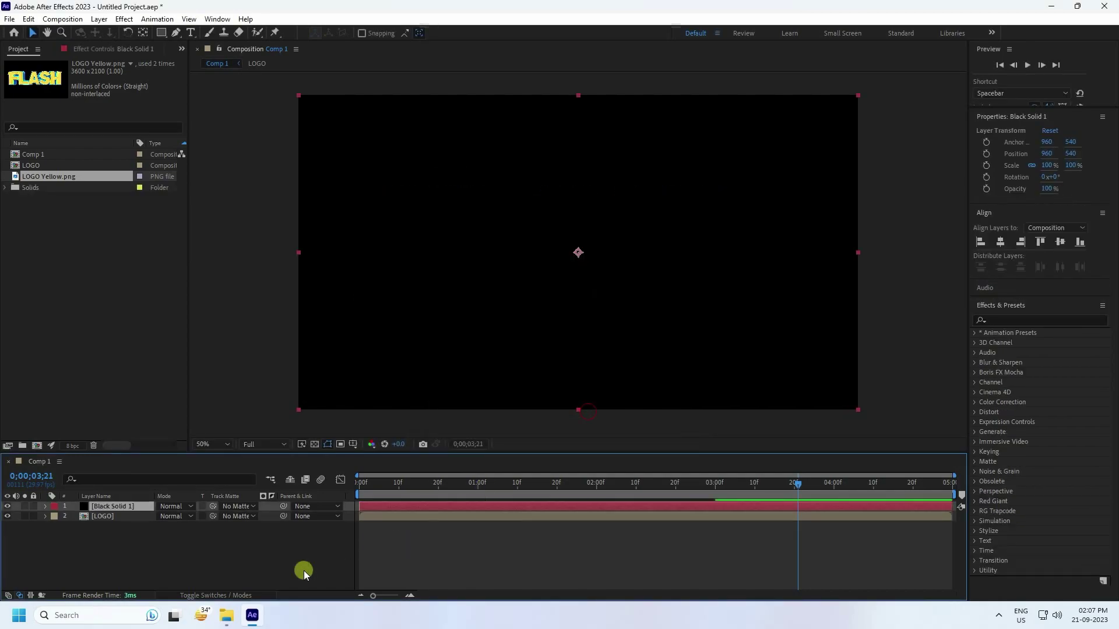
left_click(1050, 320)
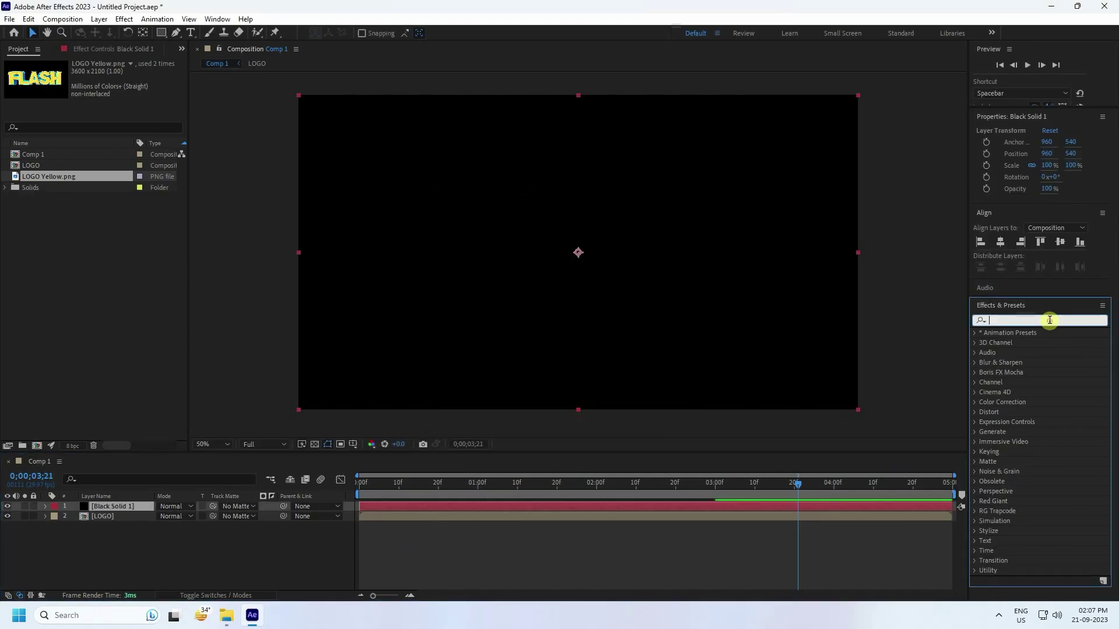
- Apply Fractal Noise to Black Solid 1 with Contrast 200 and Brightness -10
type("frac")
left_click_drag(1031, 412, 102, 511)
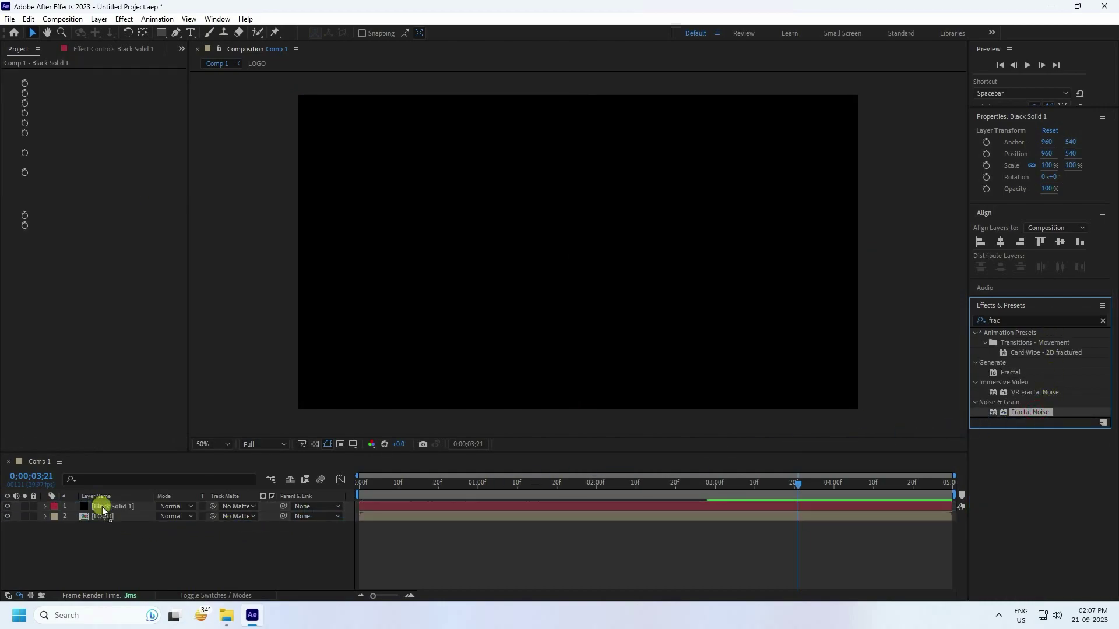
left_click_drag(107, 116, 114, 114)
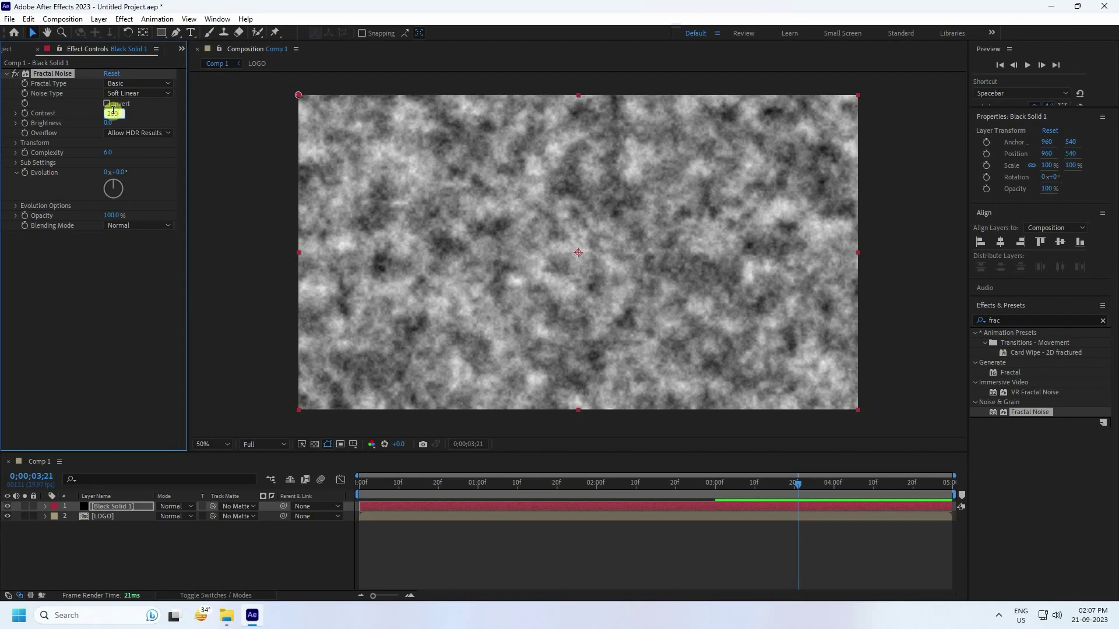
type("200")
key("Return")
left_click(108, 124)
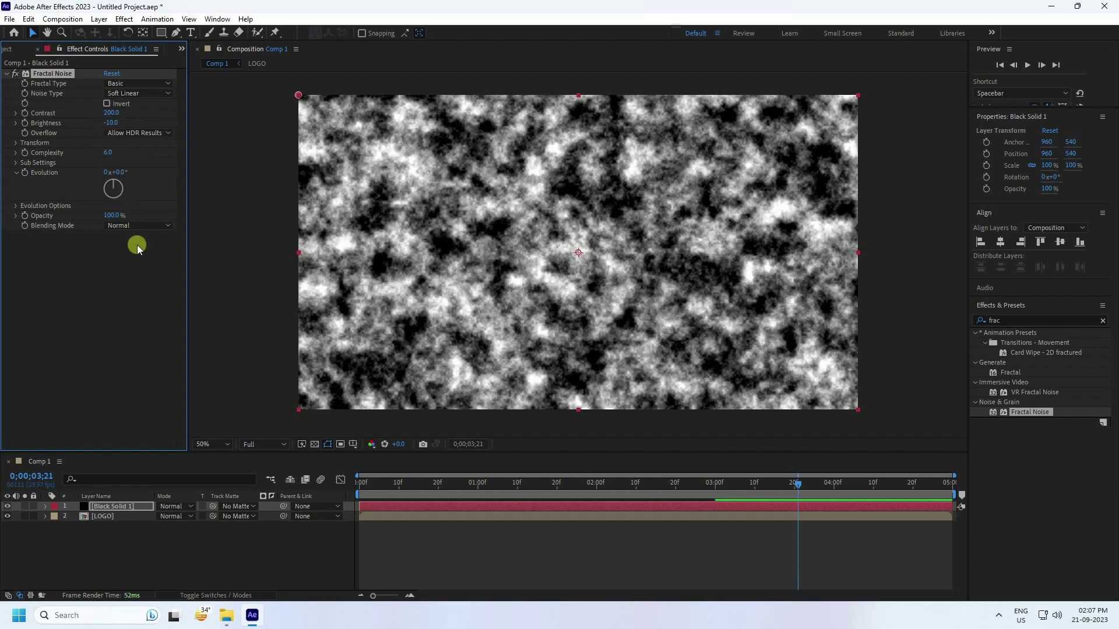
- Uncheck Uniform Scaling in Fractal Noise Transform; set Scale Height 1000 and Scale Width 90
left_click(14, 144)
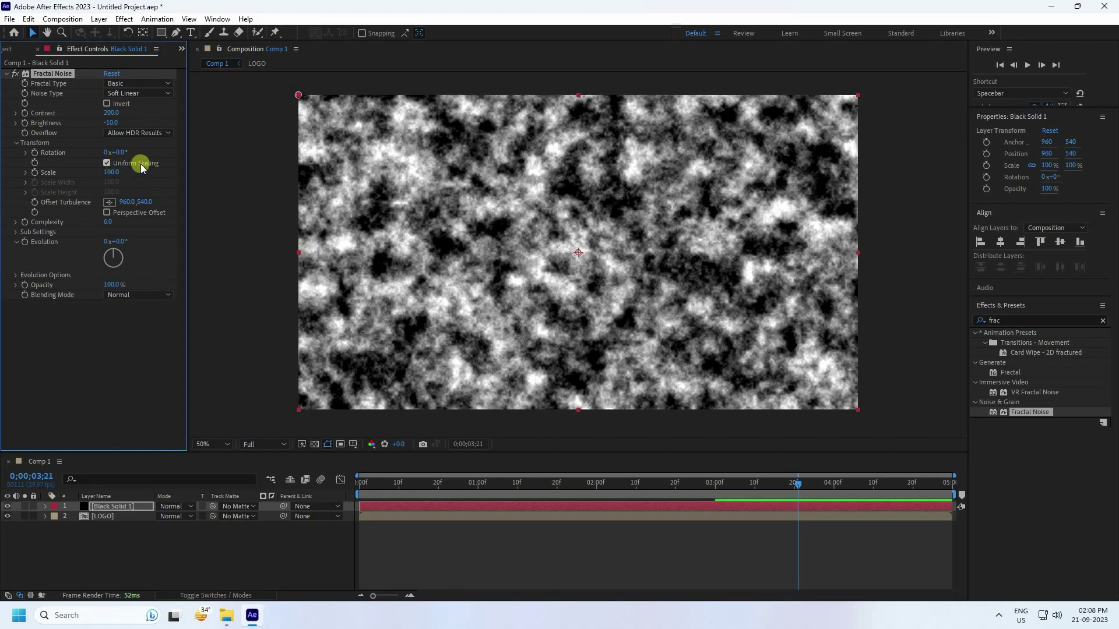
left_click(108, 164)
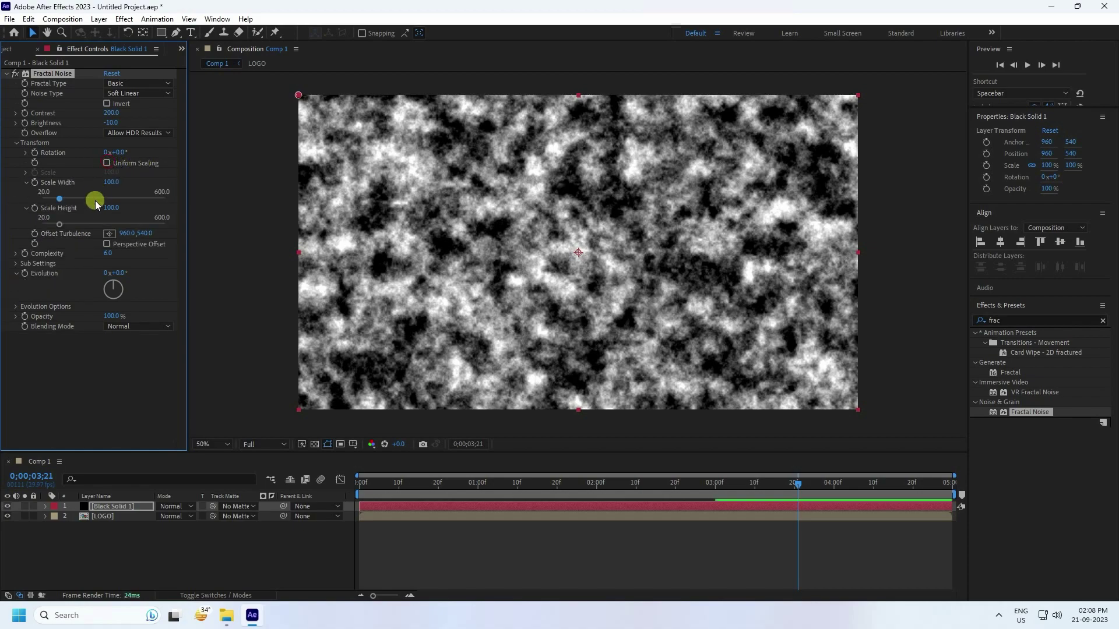
left_click_drag(61, 223, 183, 226)
key("ctrl+z")
mouse_move(114, 209)
left_mouse_down()
mouse_move(360, 217)
mouse_move(119, 209)
left_mouse_up()
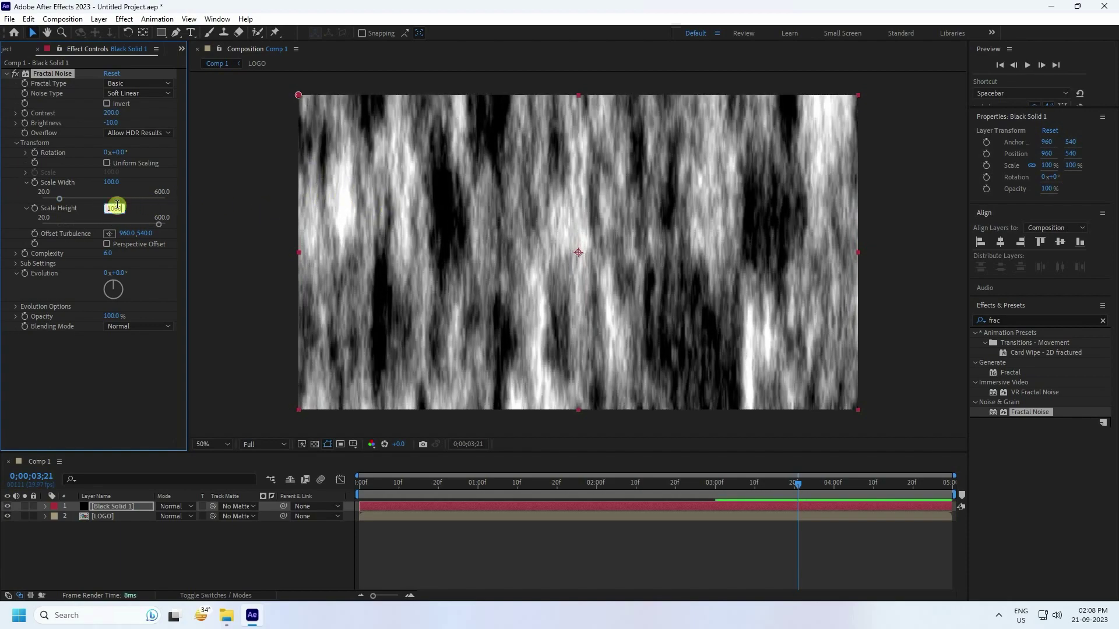
key("Return")
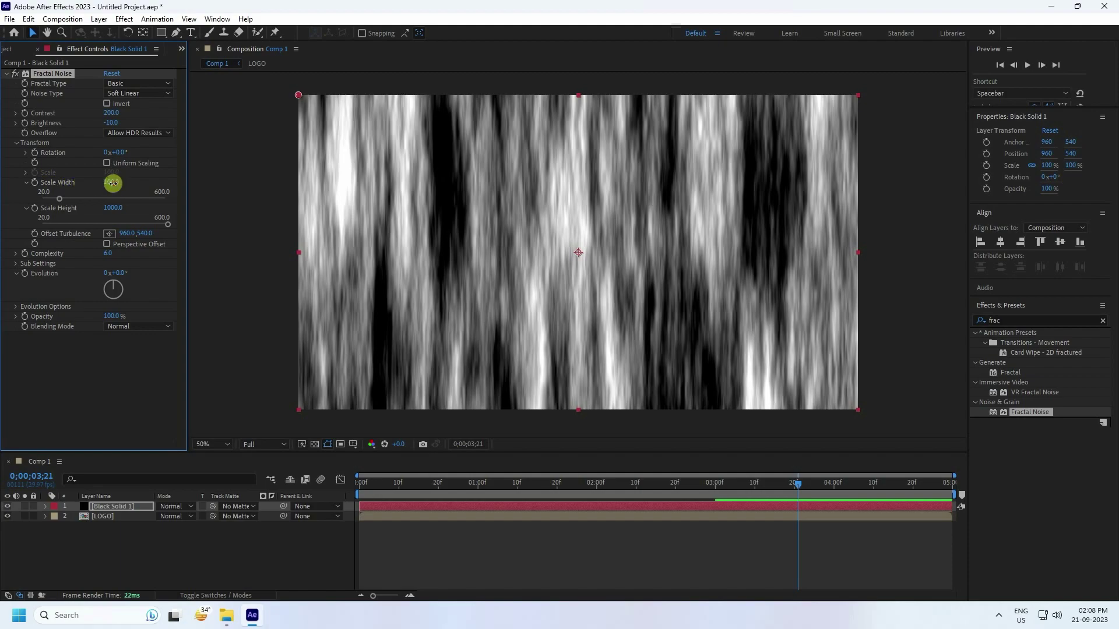
left_click_drag(111, 183, 107, 182)
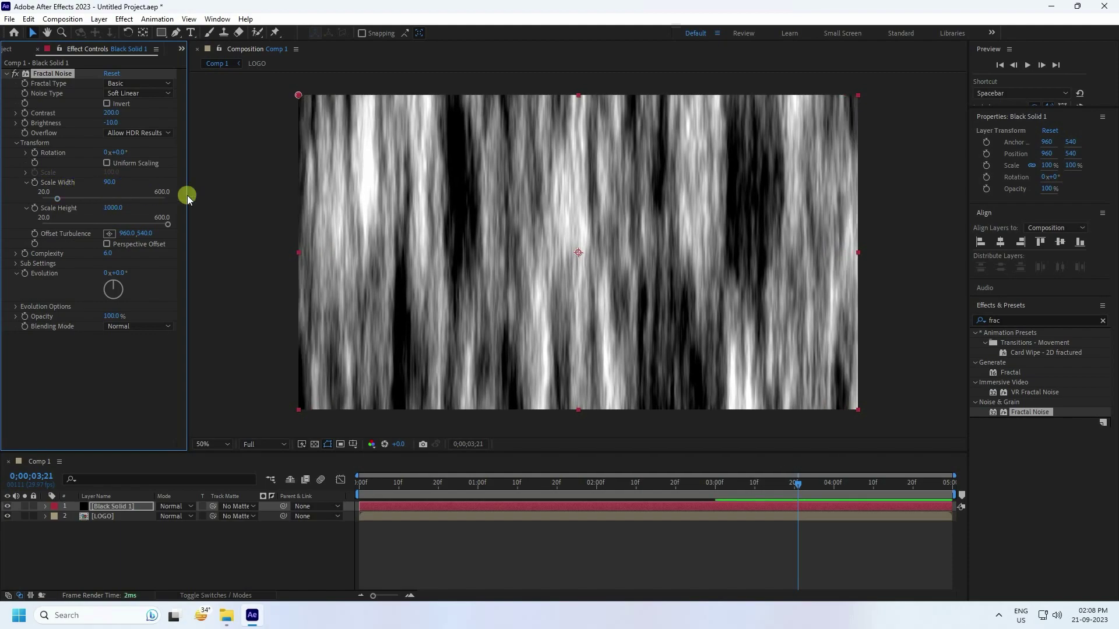
left_click(200, 542)
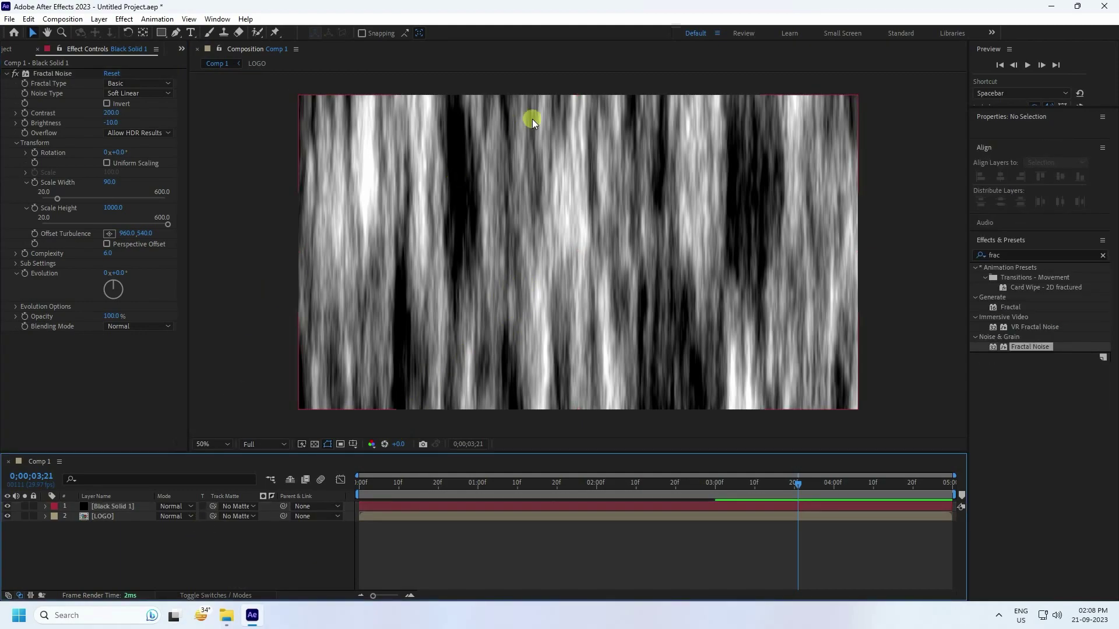
- Switch to the Ellipse Tool and draw a tall ellipse, about 394 by 838, on the left
right_click(137, 550)
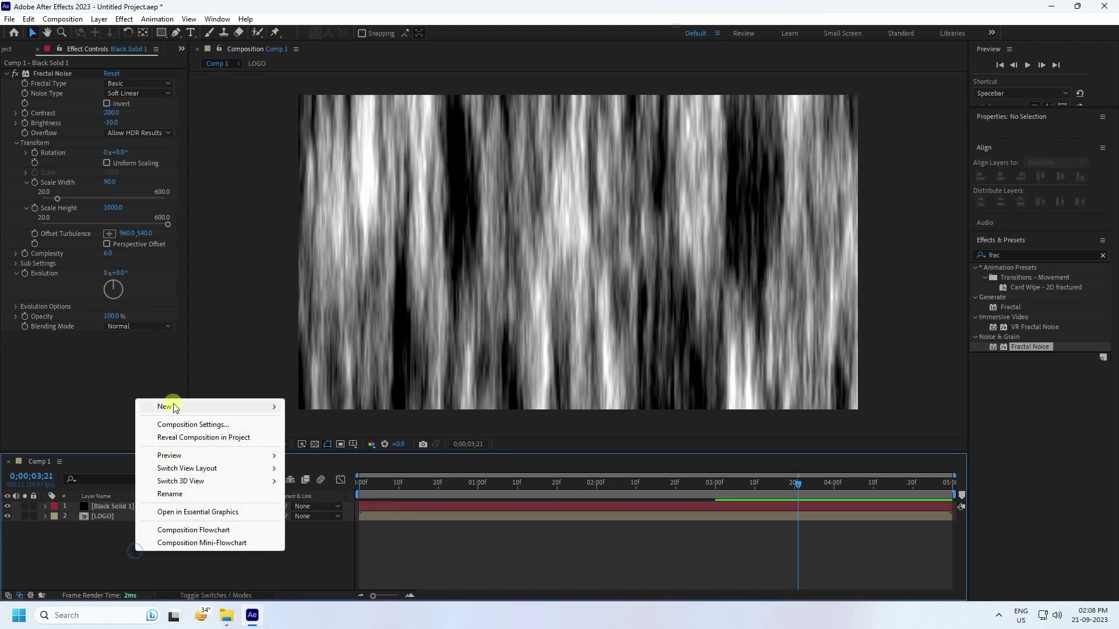
mouse_move(208, 406)
left_click(79, 562)
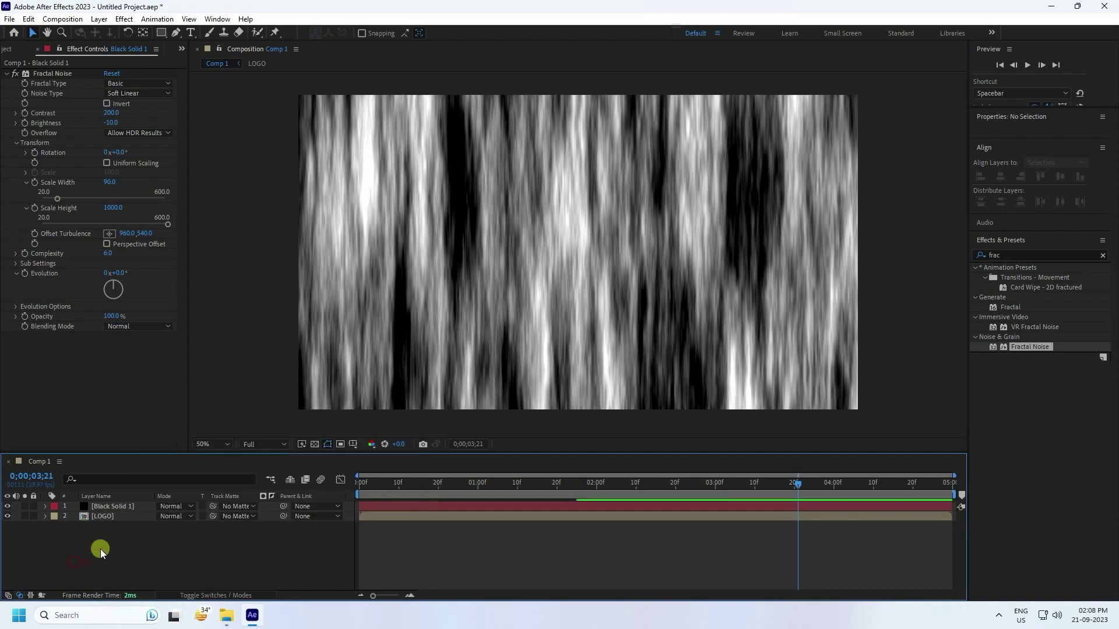
left_click_drag(161, 32, 218, 57)
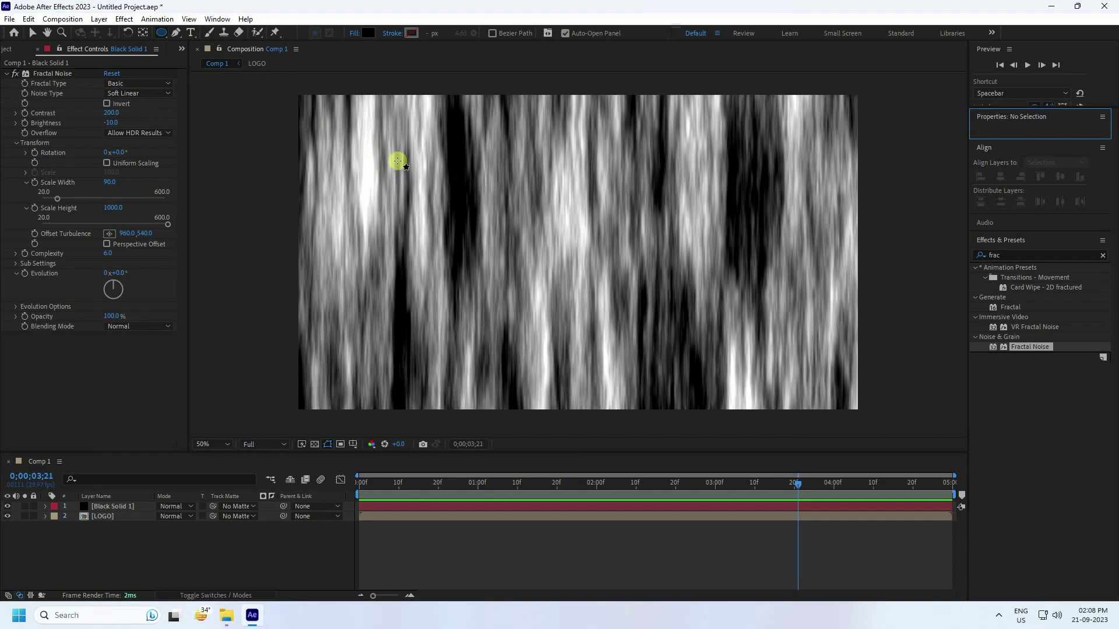
mouse_move(397, 155)
left_mouse_down()
mouse_move(452, 307)
mouse_move(513, 399)
left_mouse_up()
- Return to the Selection tool and reselect Shape Layer 1 with its properties collapsed
left_click(28, 34)
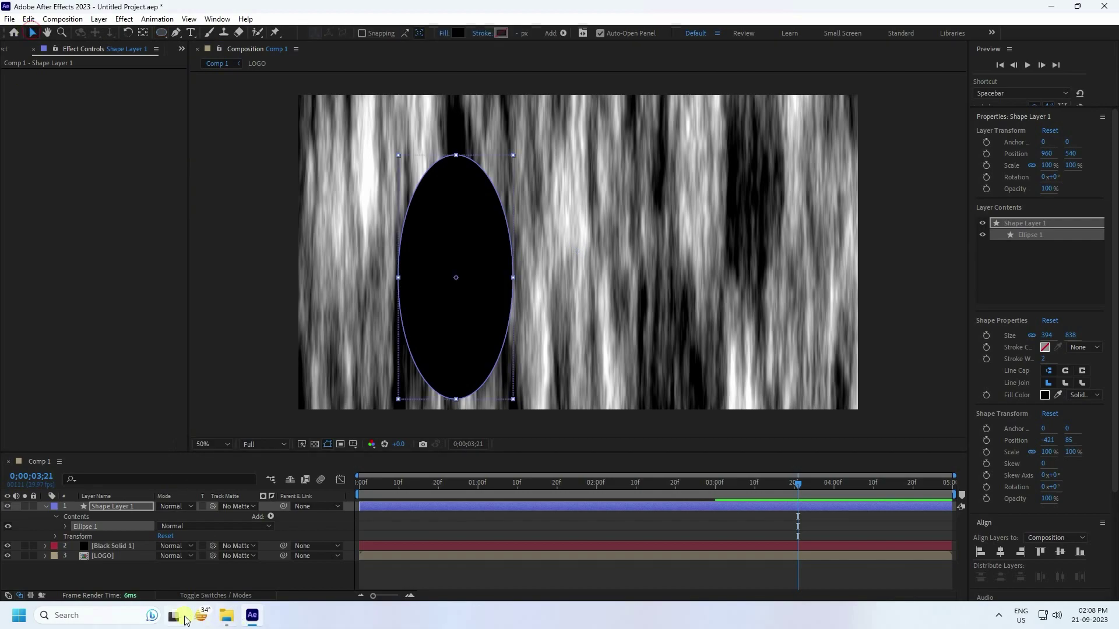
left_click(46, 506)
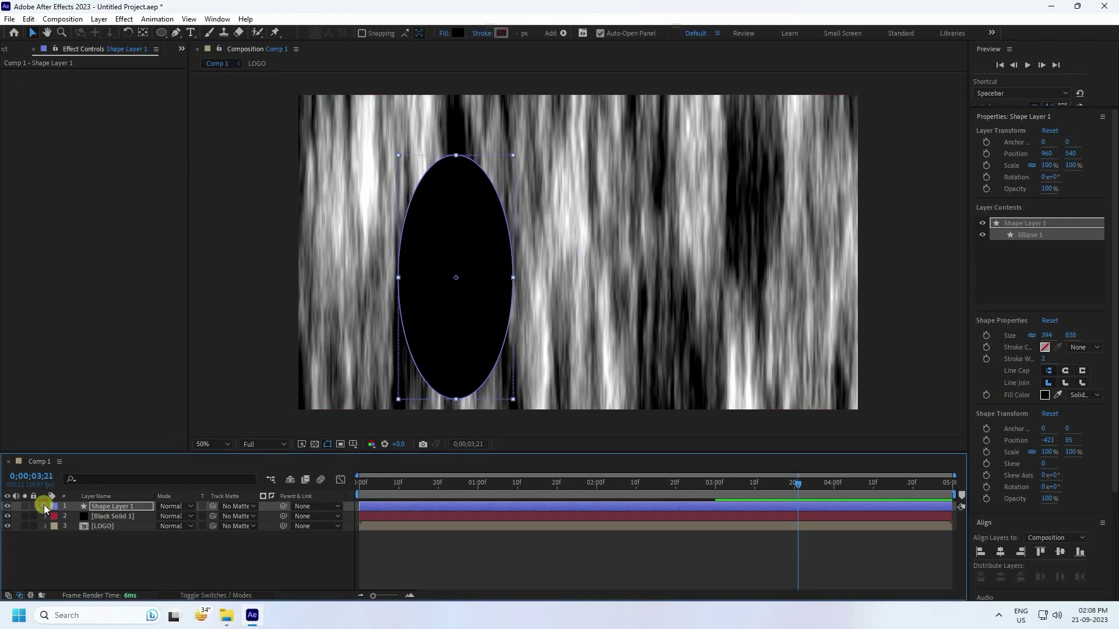
left_click(124, 540)
left_click(122, 506)
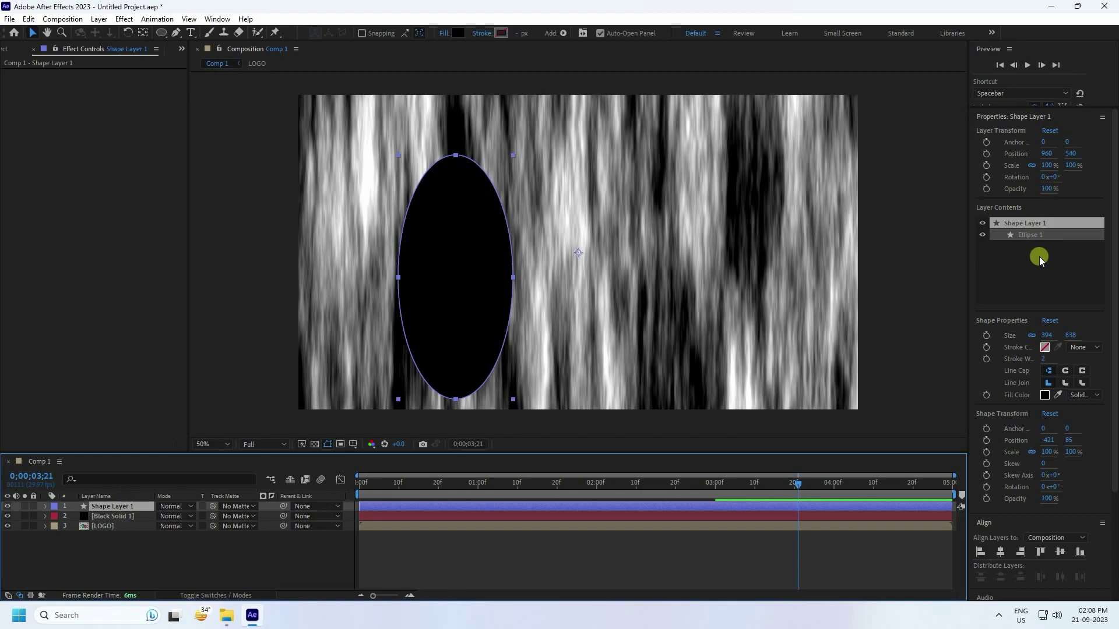
scroll(1002, 478, "down", 3)
- Apply Gaussian Blur (Legacy) to Shape Layer 1 with Blurriness 400
left_click(1007, 492)
type("frac")
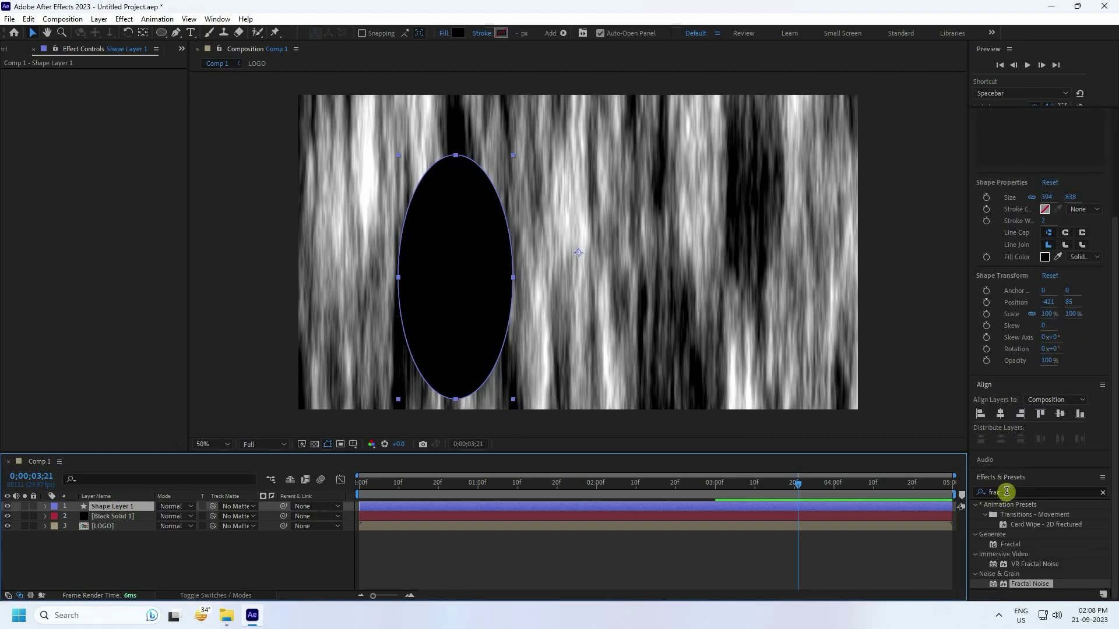
double_click(1007, 493)
type("gl")
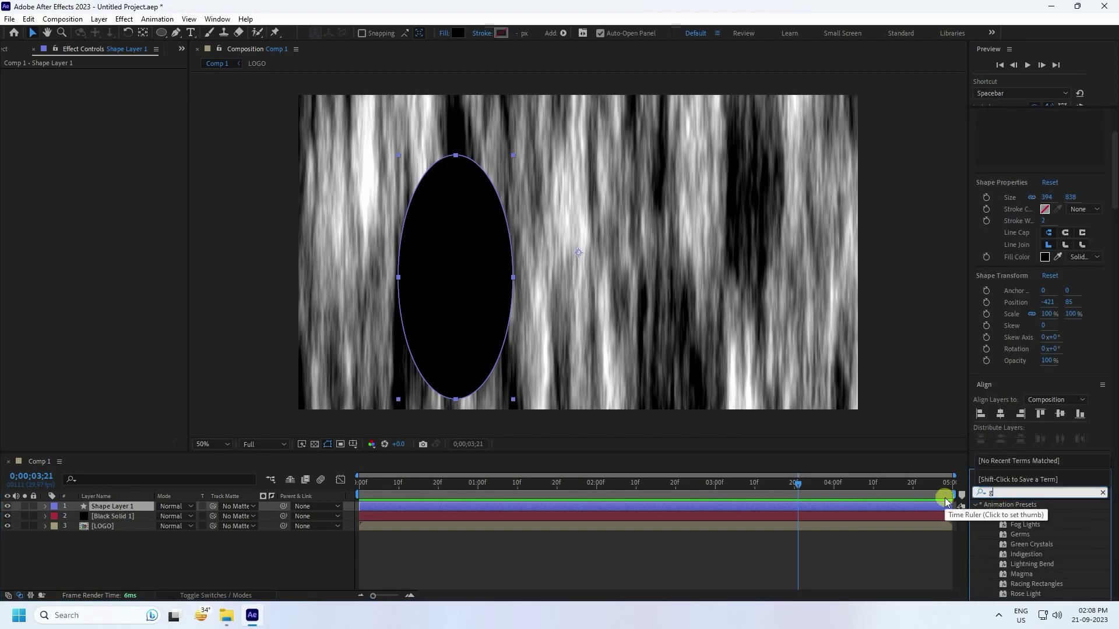
key("BackSpace")
key("BackSpace")
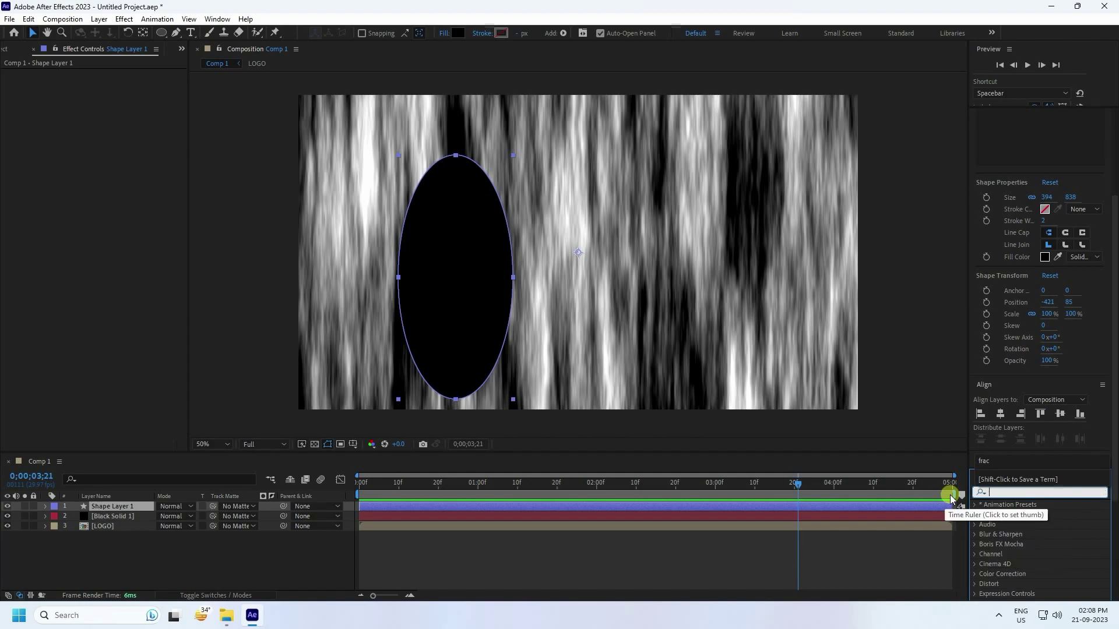
type("blu")
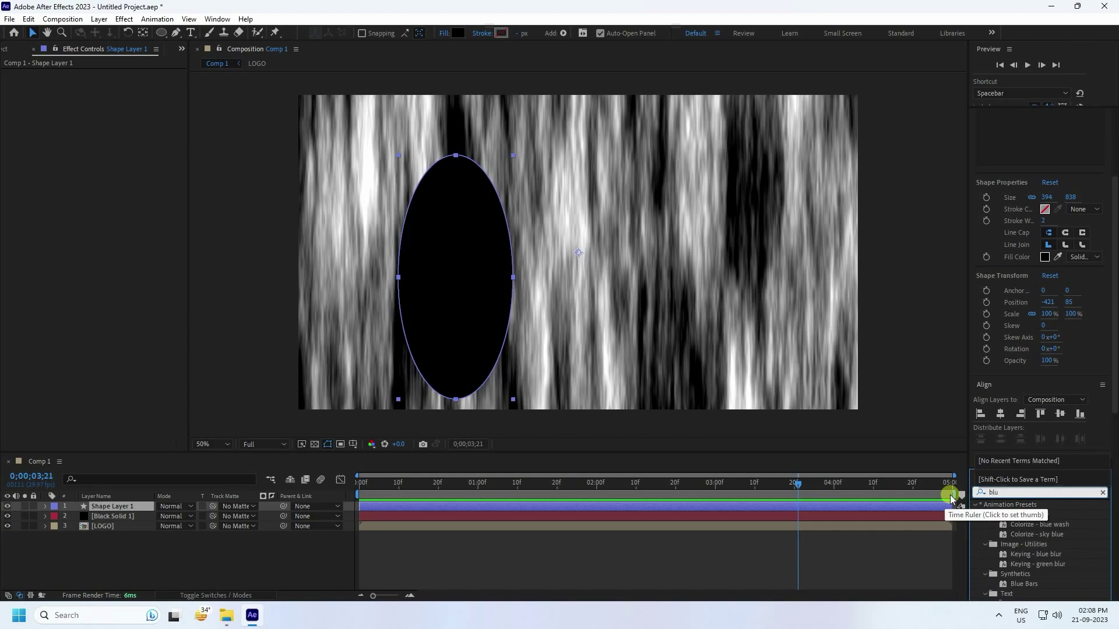
type("r")
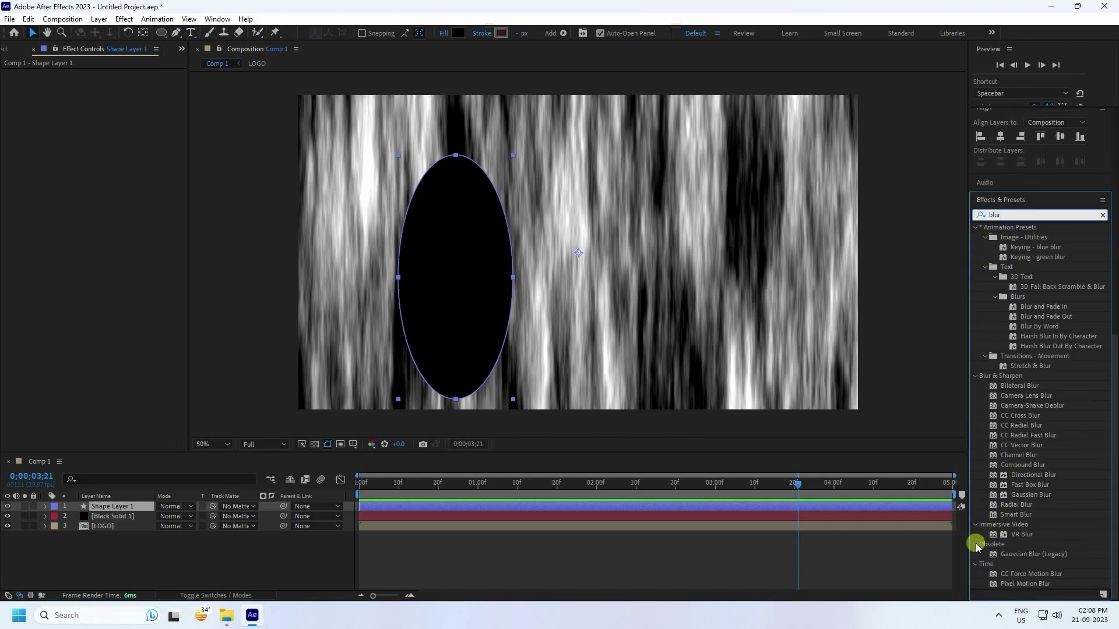
left_click(1011, 555)
left_click_drag(1011, 557, 111, 512)
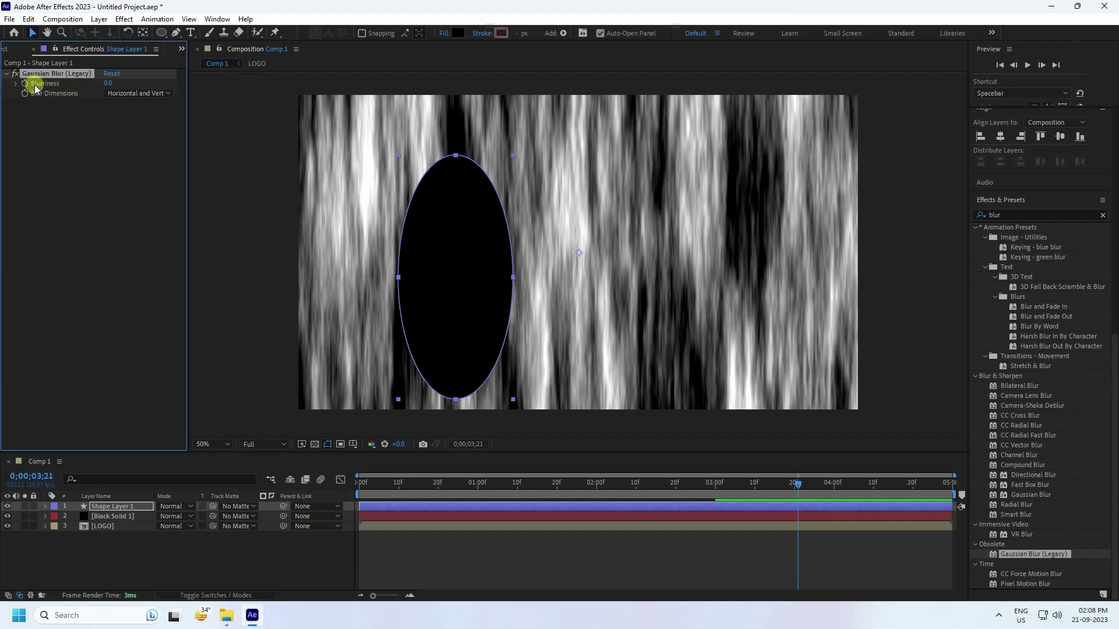
left_click_drag(108, 83, 150, 85)
key("Return")
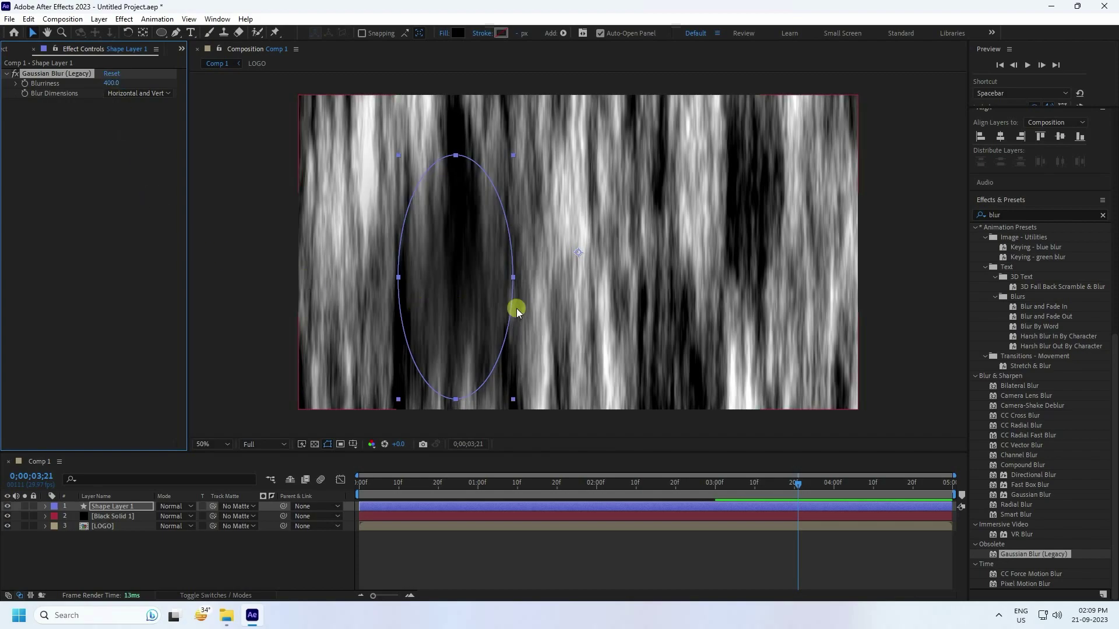
left_click(126, 508)
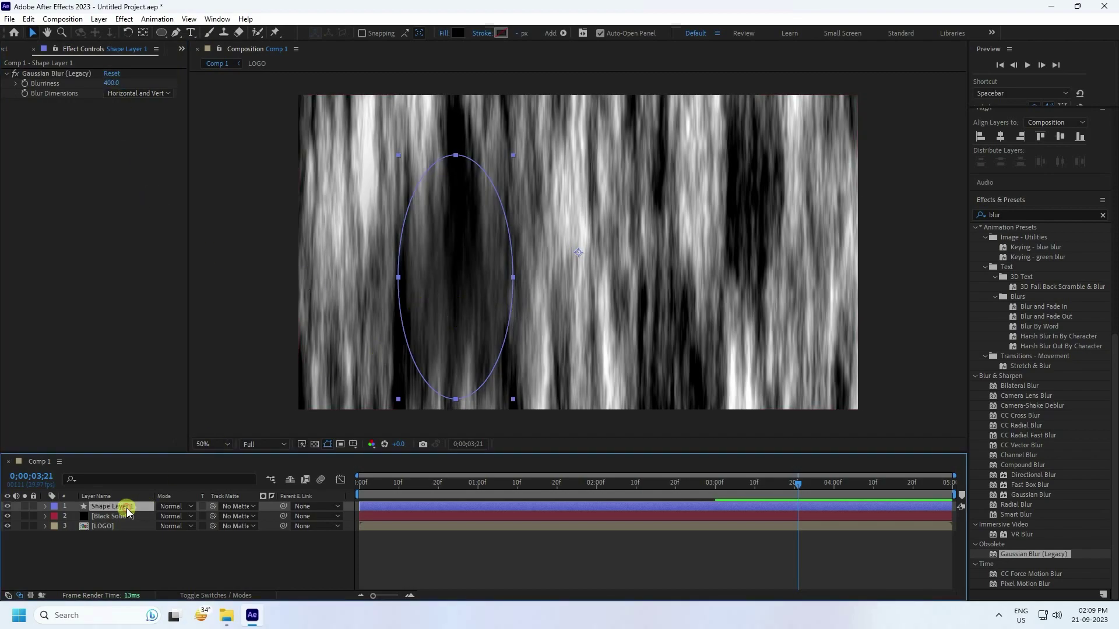
- Duplicate the blurred ellipse as Shape Layer 2 and move it to the frame's right side
key("ctrl+d")
left_click_drag(467, 301, 669, 306)
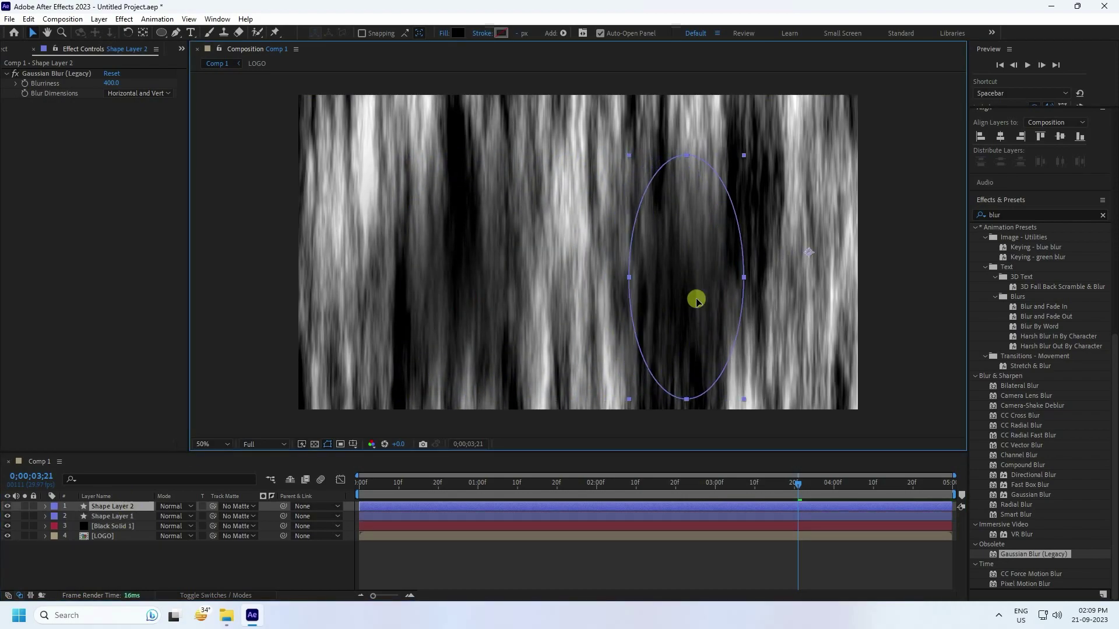
left_click(110, 518)
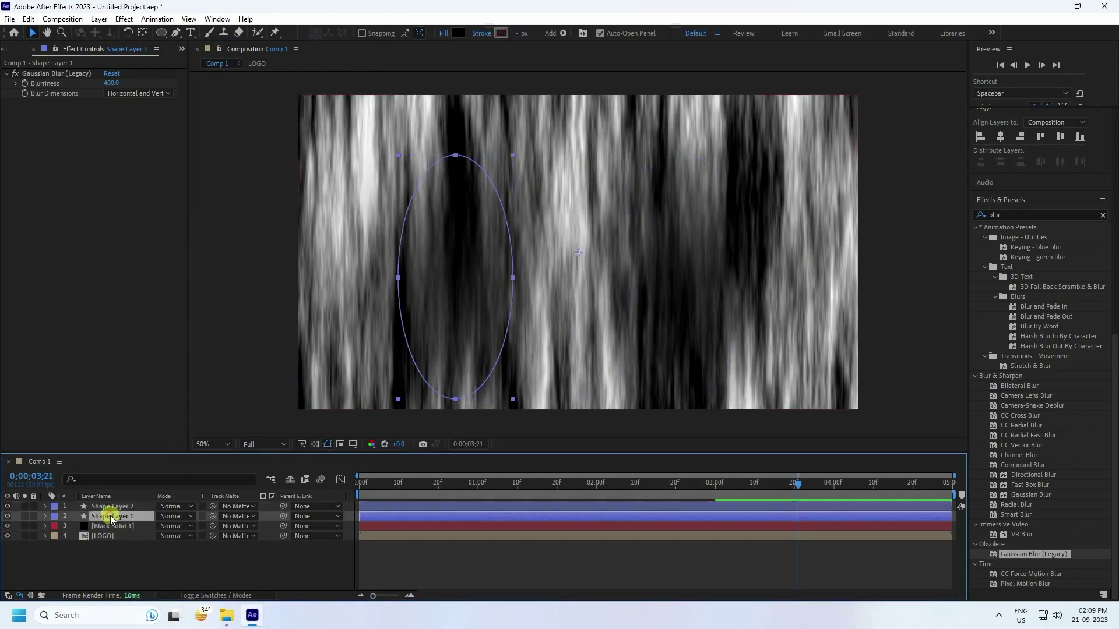
left_click(110, 506)
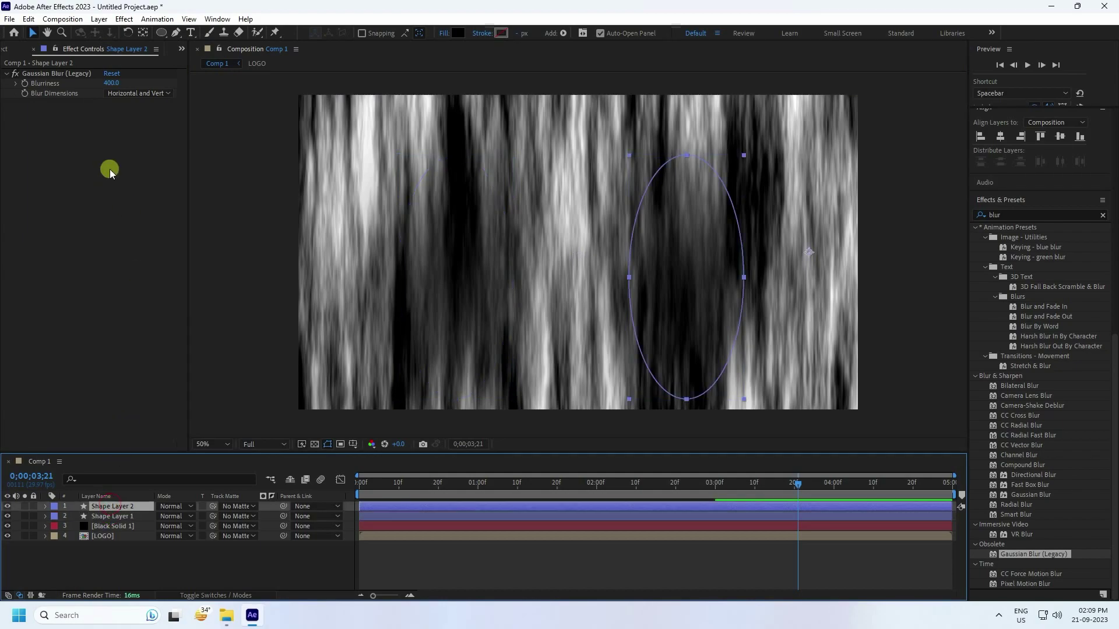
- Lower Shape Layer 2's Gaussian Blur (Legacy) Blurriness to 300
left_click(113, 82)
type("300")
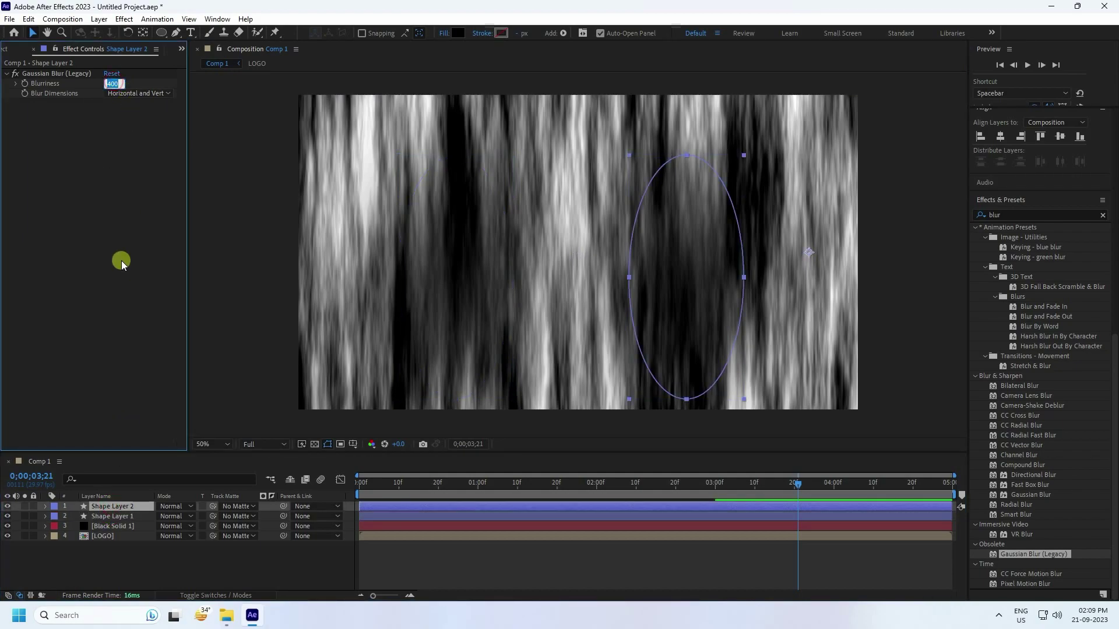
key("Return")
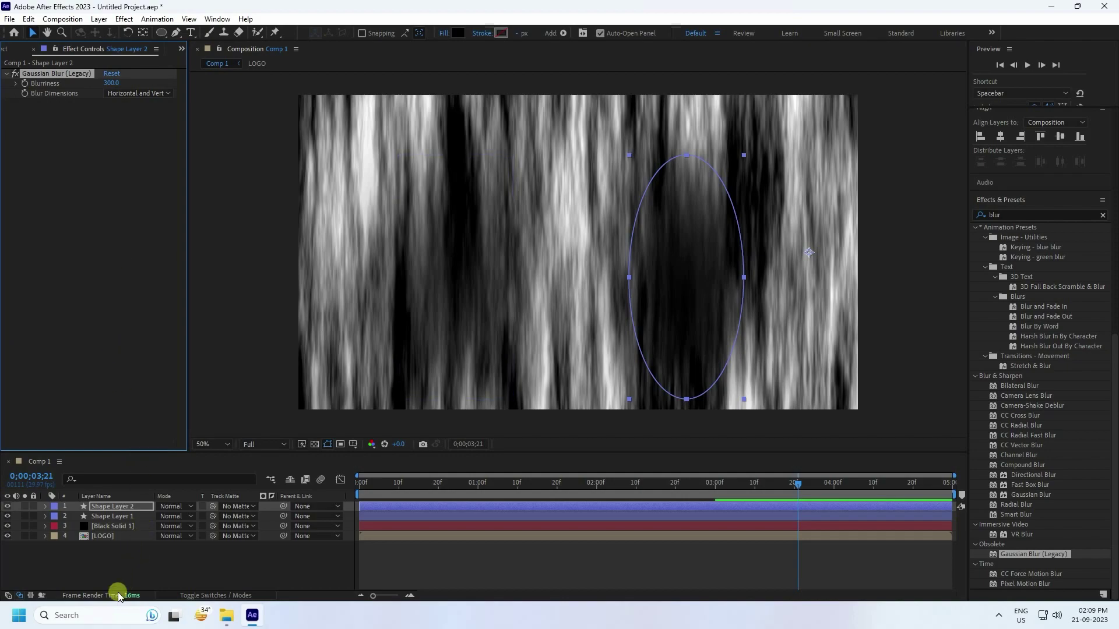
left_click(112, 573)
left_click(698, 308)
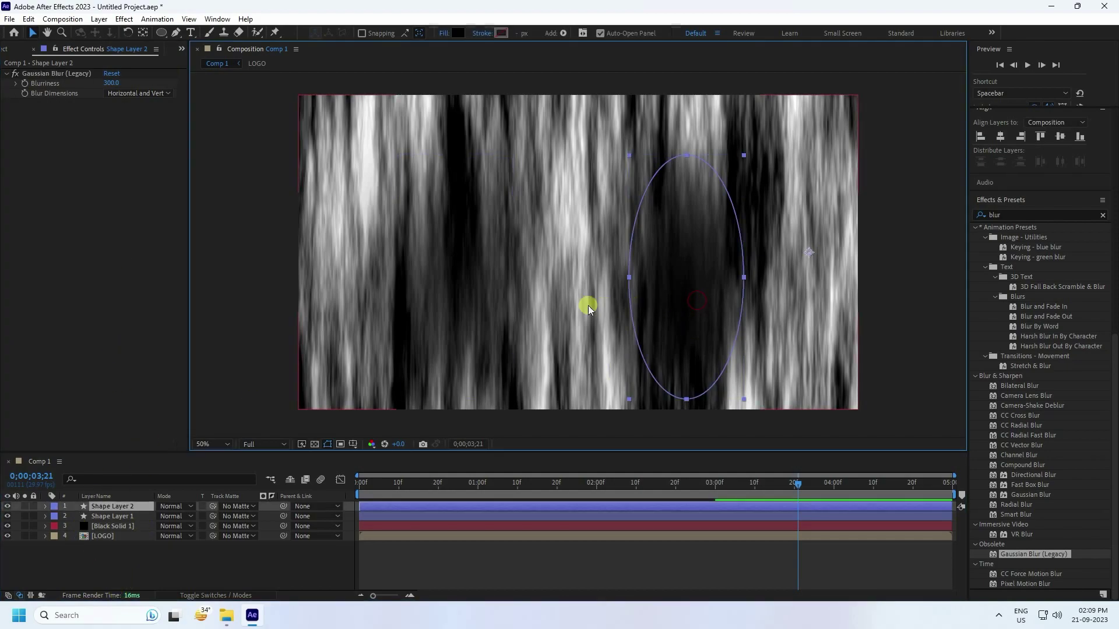
left_click(442, 310)
left_click(114, 526)
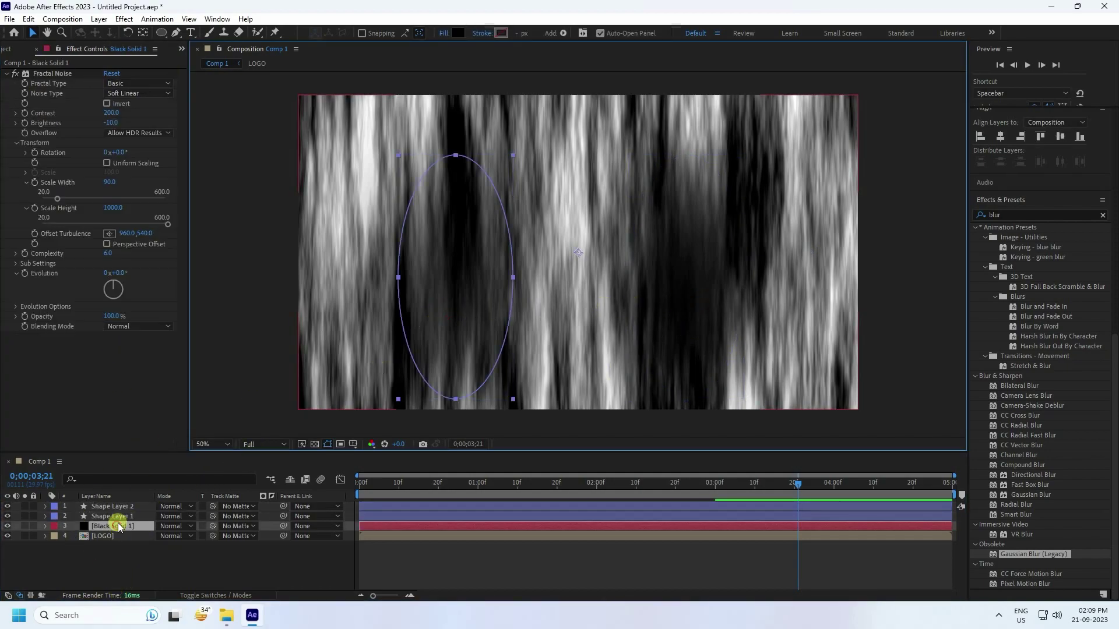
- Pre-compose Black Solid 1 and both ellipse shape layers into a precomp named TEXTURE
left_click(123, 506, "shift")
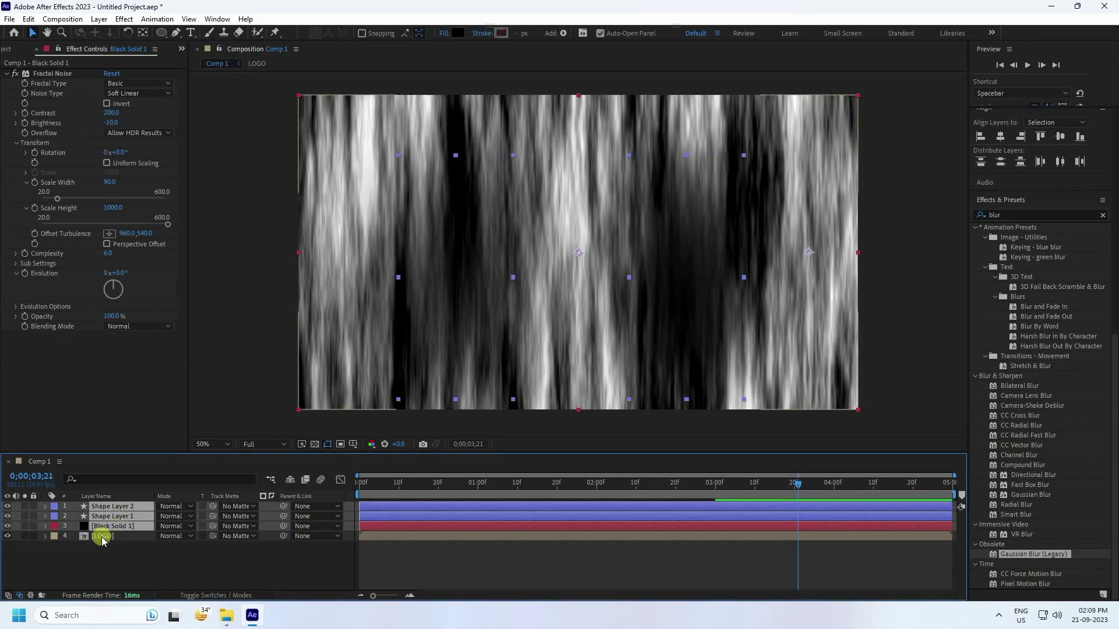
right_click(117, 518)
left_click(163, 444)
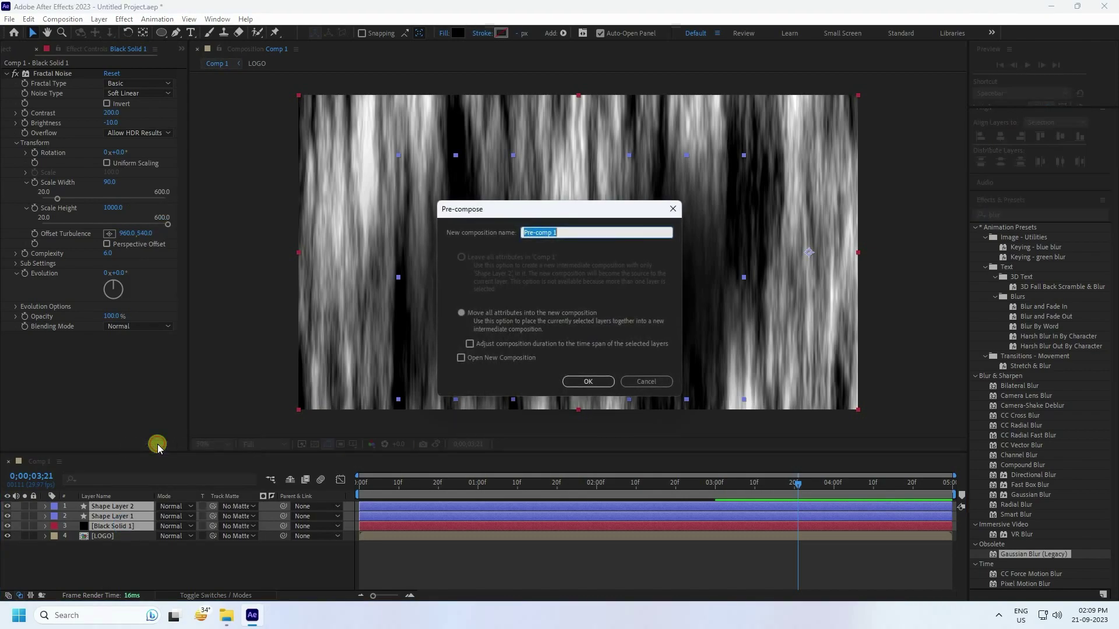
type("TEXTURE")
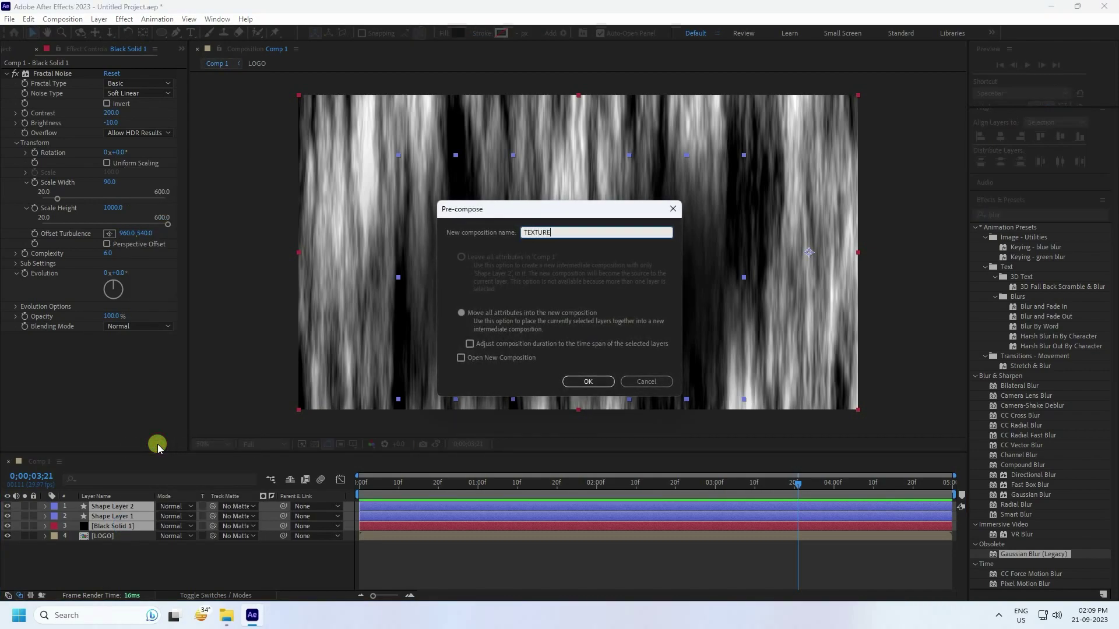
left_click(586, 381)
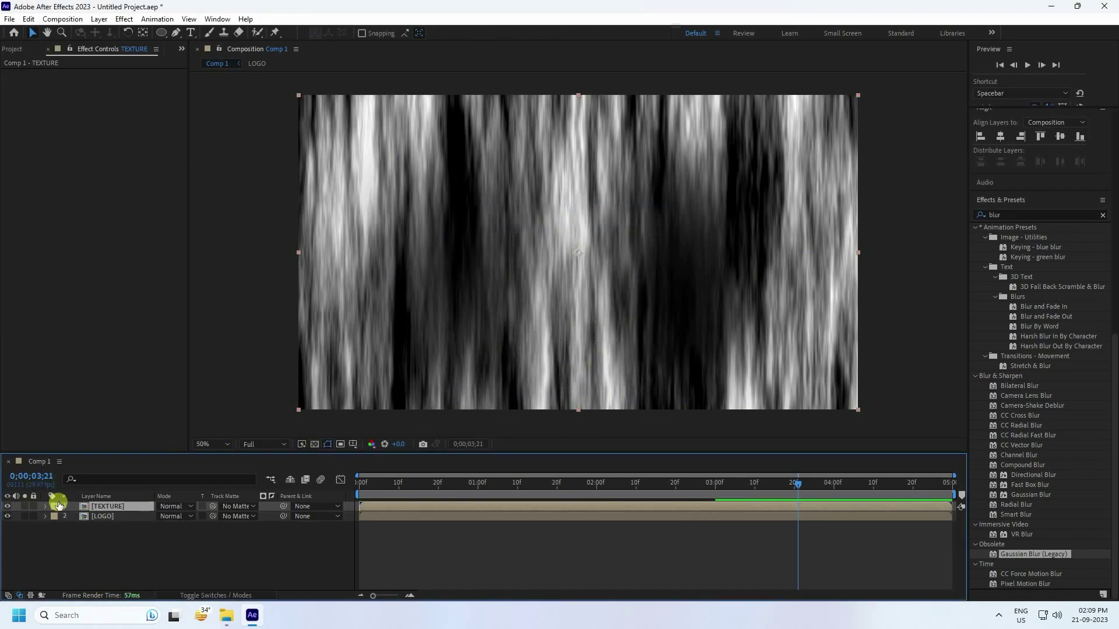
- Hide TEXTURE and apply Time Displacement to LOGO with 1. TEXTURE as the displacement layer
left_click(8, 508)
left_click(115, 537)
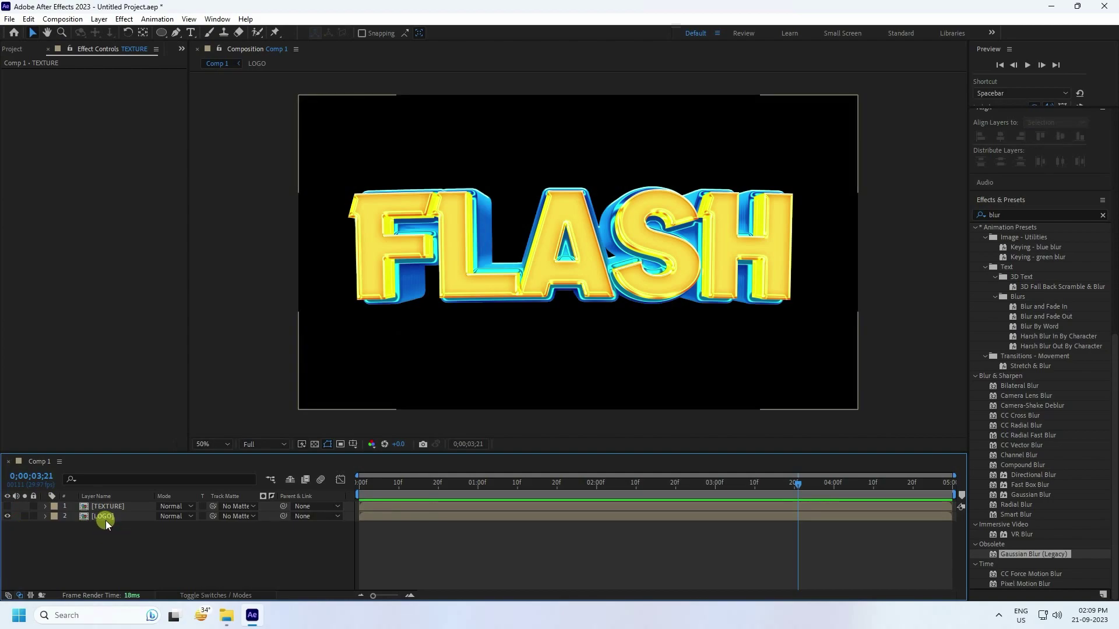
left_click(1029, 214)
double_click(1031, 214)
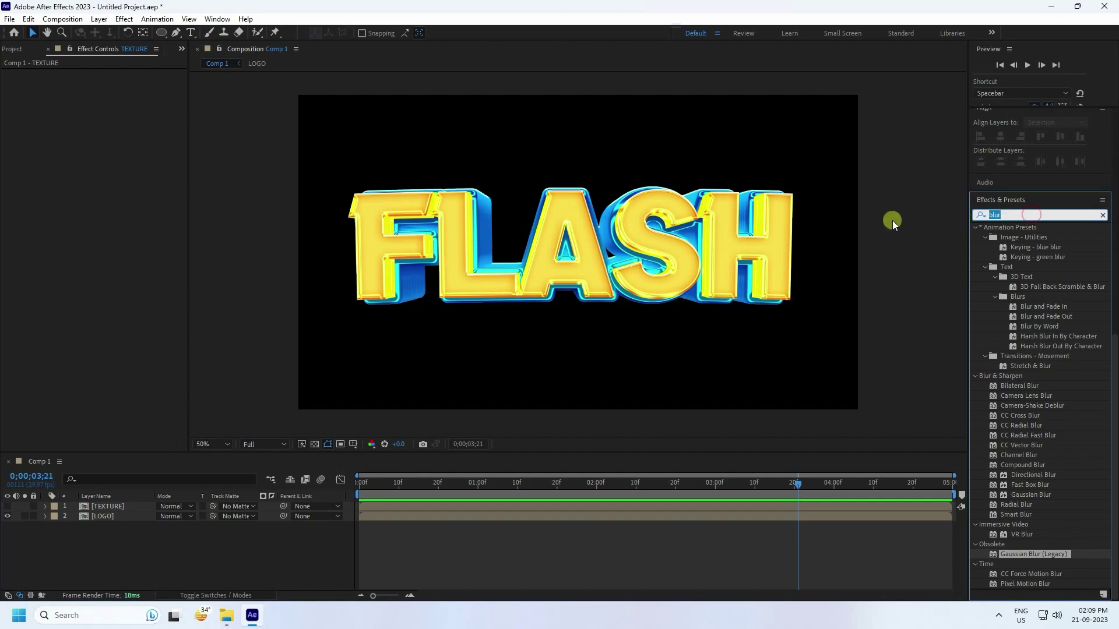
type("time")
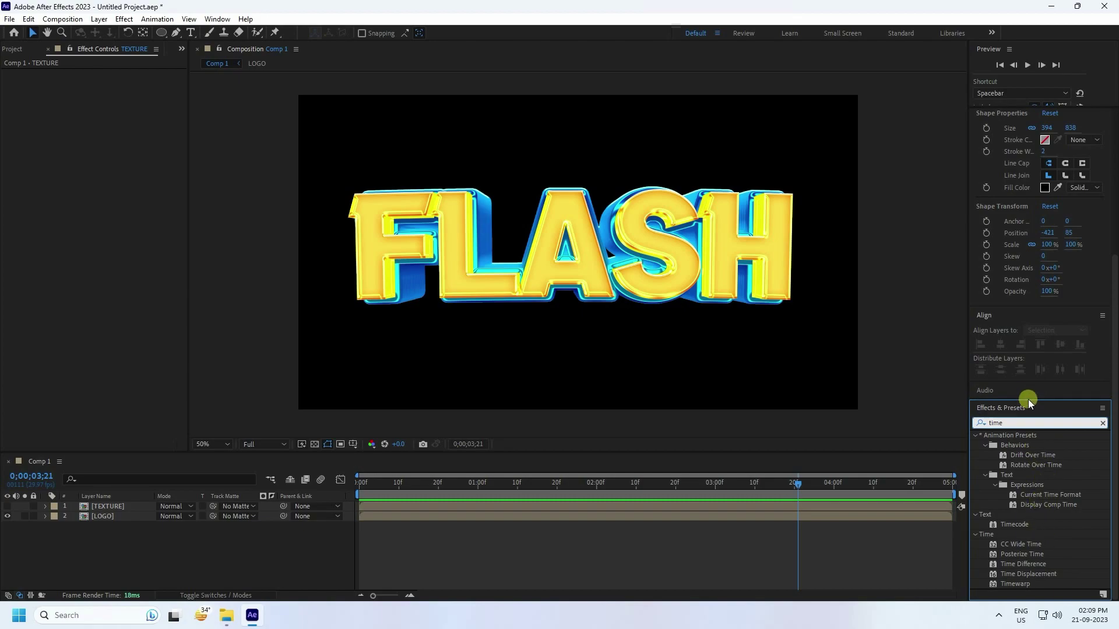
left_click(1005, 407)
left_click_drag(1046, 410, 127, 517)
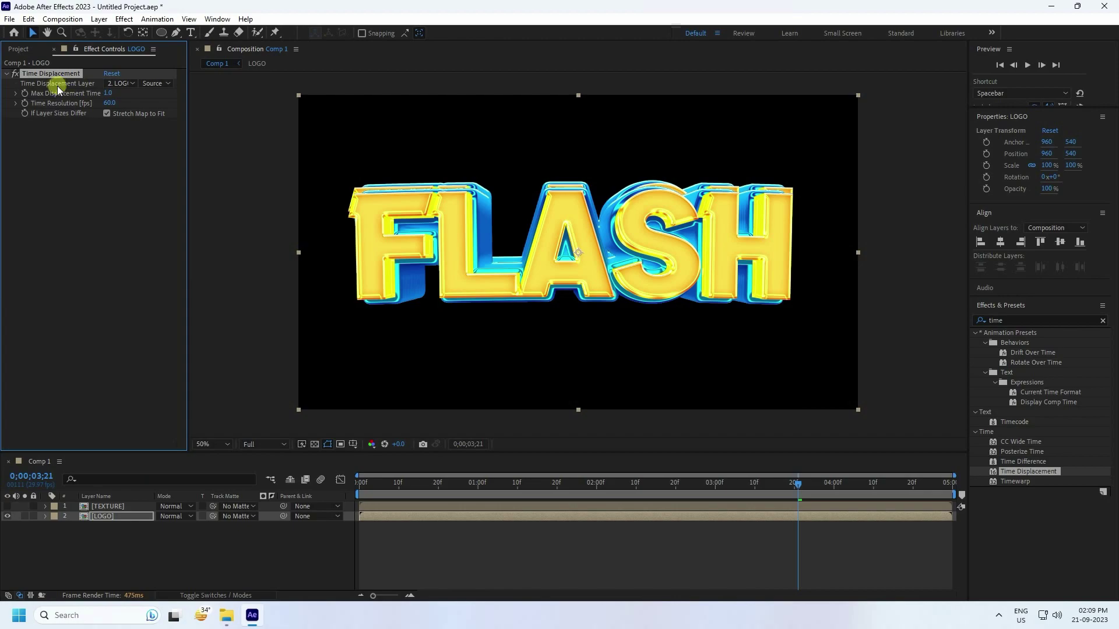
left_click(129, 90)
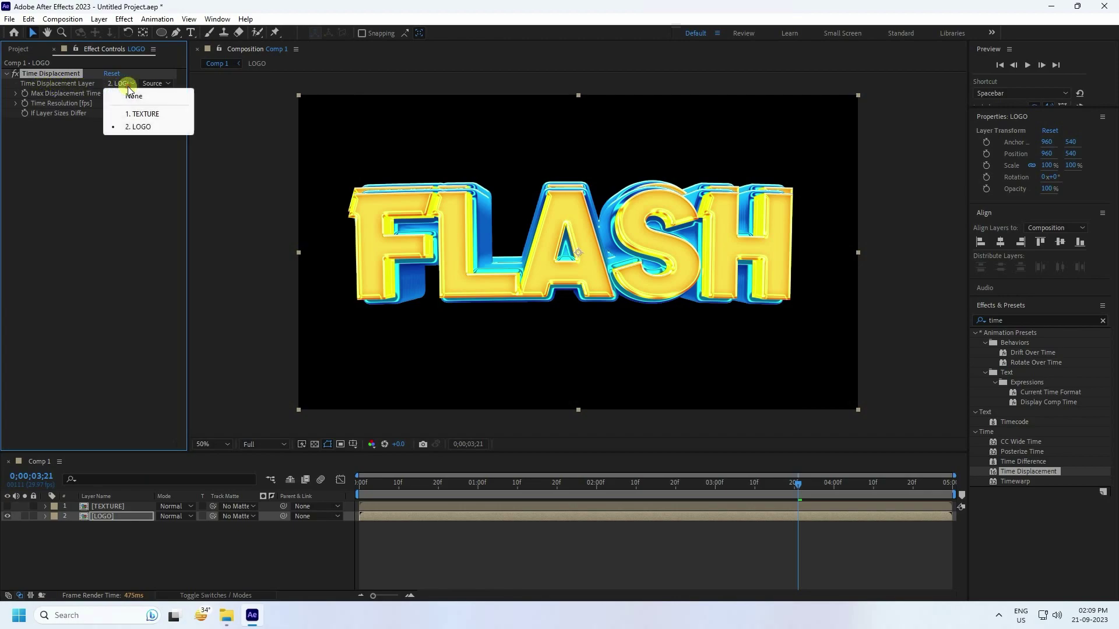
left_click(137, 120)
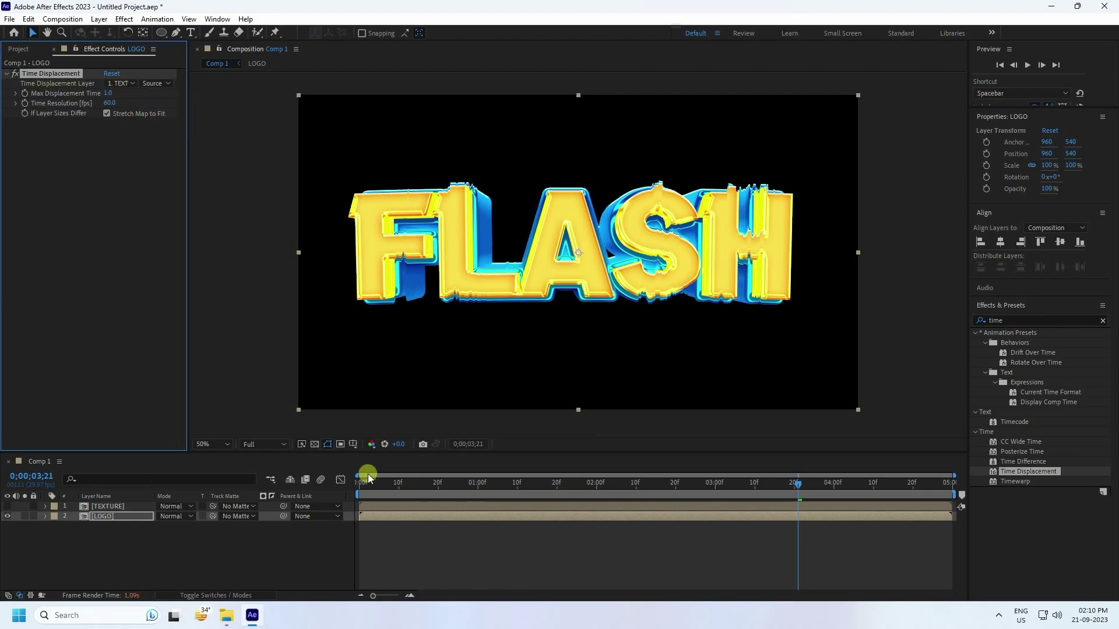
key("Home")
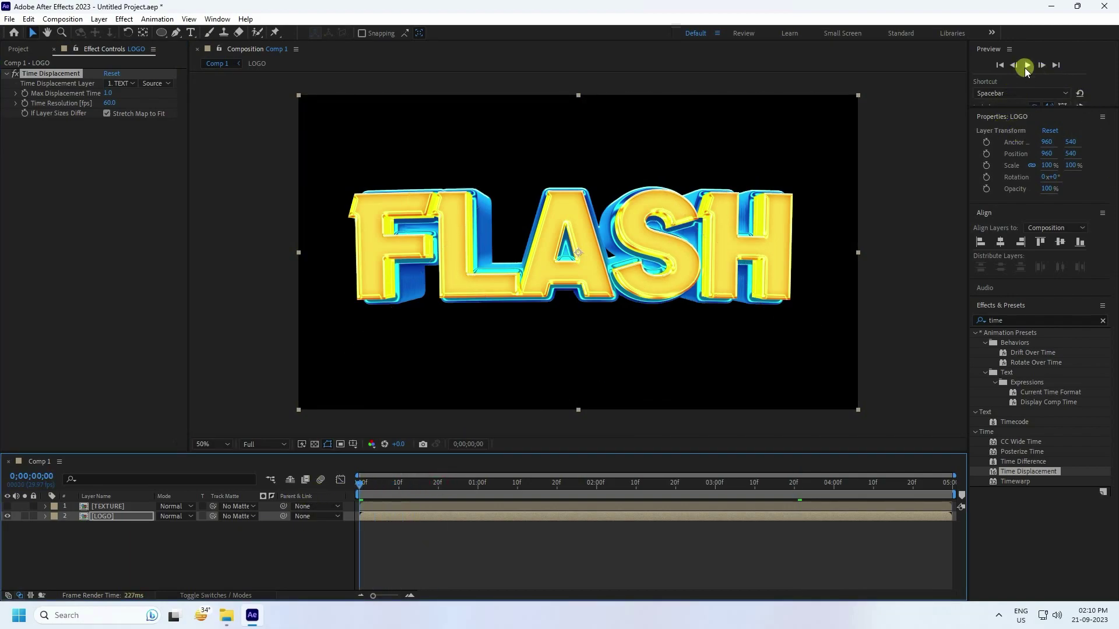
- Preview the melting FLASH logo, then select the TEXTURE and LOGO layers together
left_click(1025, 65)
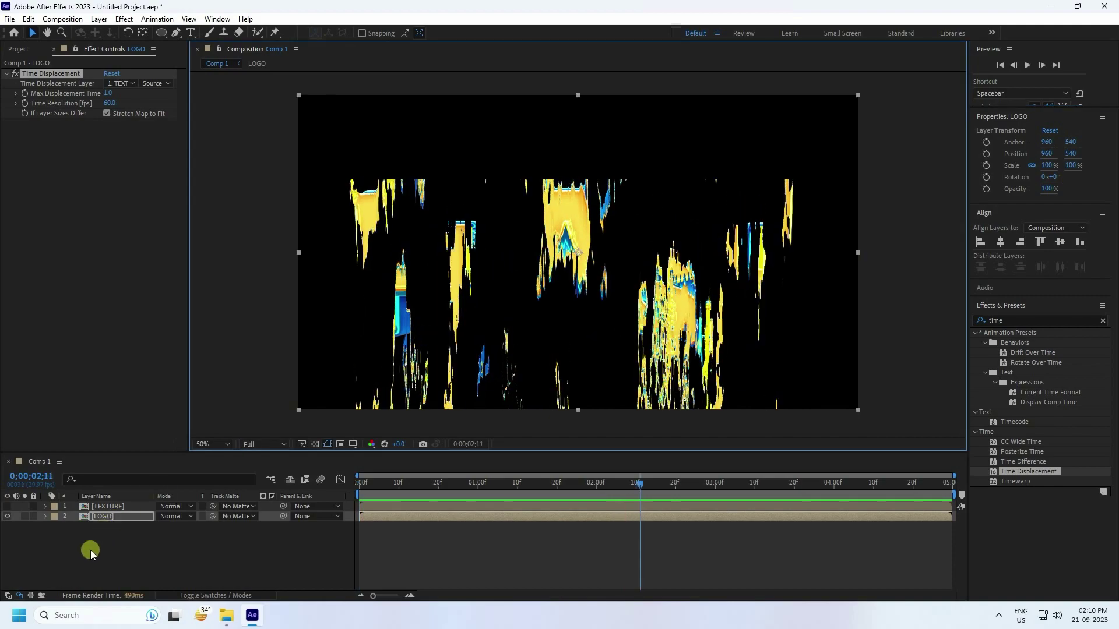
left_click_drag(92, 553, 140, 496)
right_click(120, 519)
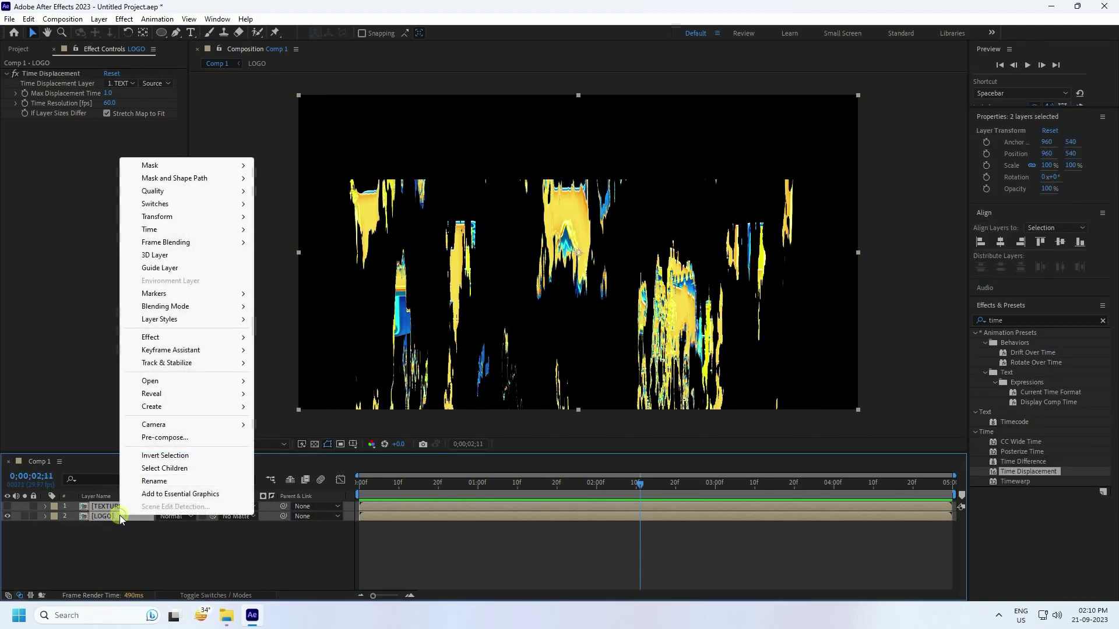
- Pre-compose the TEXTURE and LOGO layers into a composition named 'FINAL LOGO ANIMATION'
left_click(160, 439)
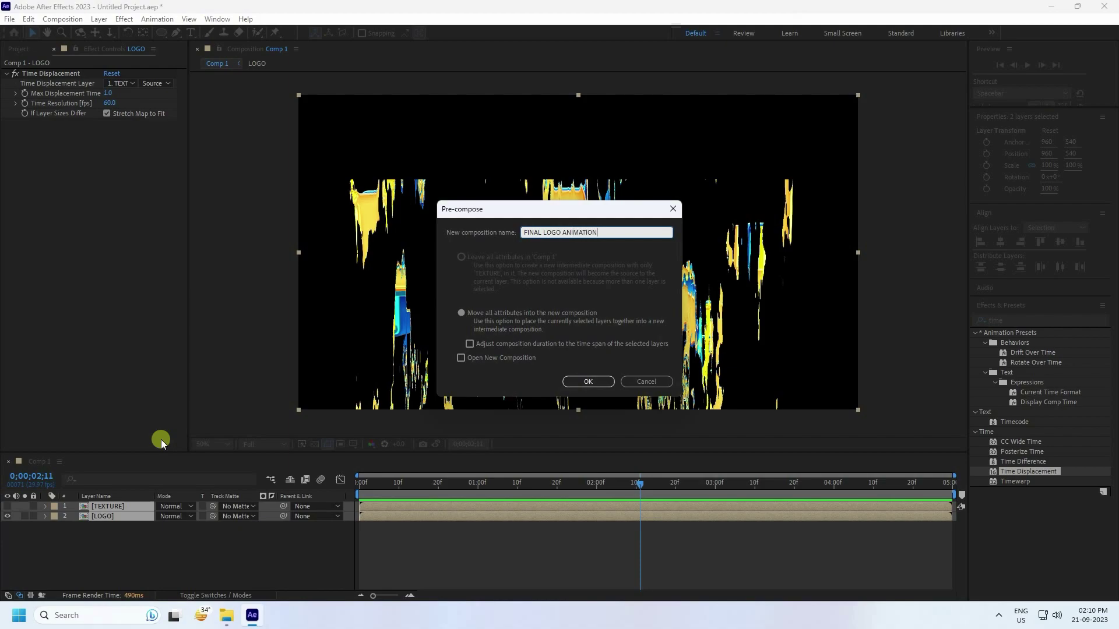
key("Return")
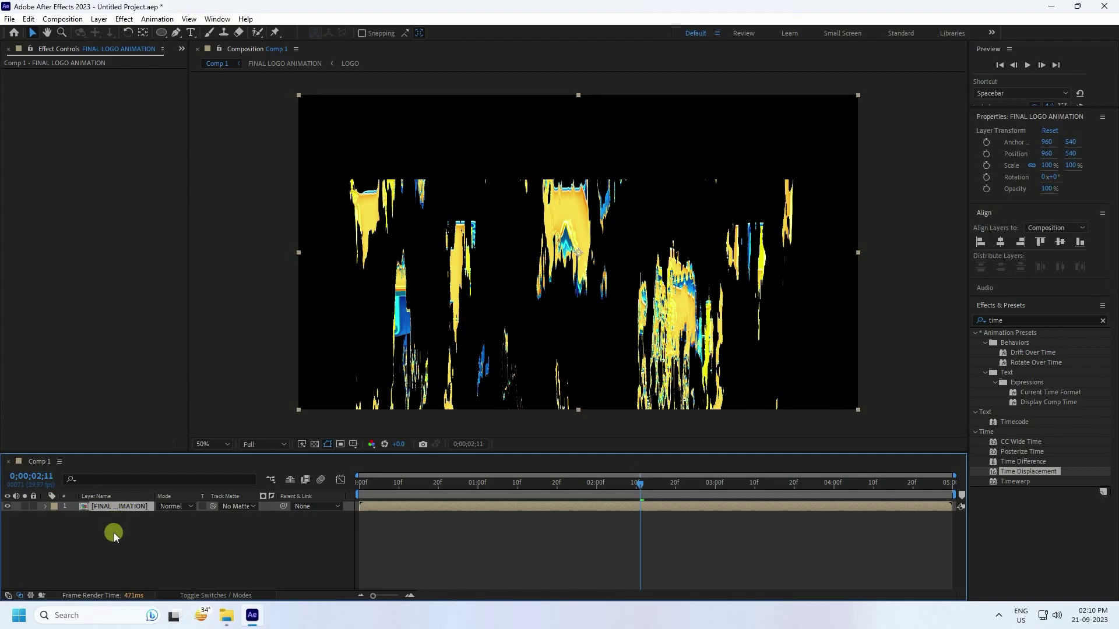
- Duplicate the FINAL LOGO ANIMATION layer until there are four stacked copies
key("ctrl+d")
key("ctrl+d")
key("ctrl+d")
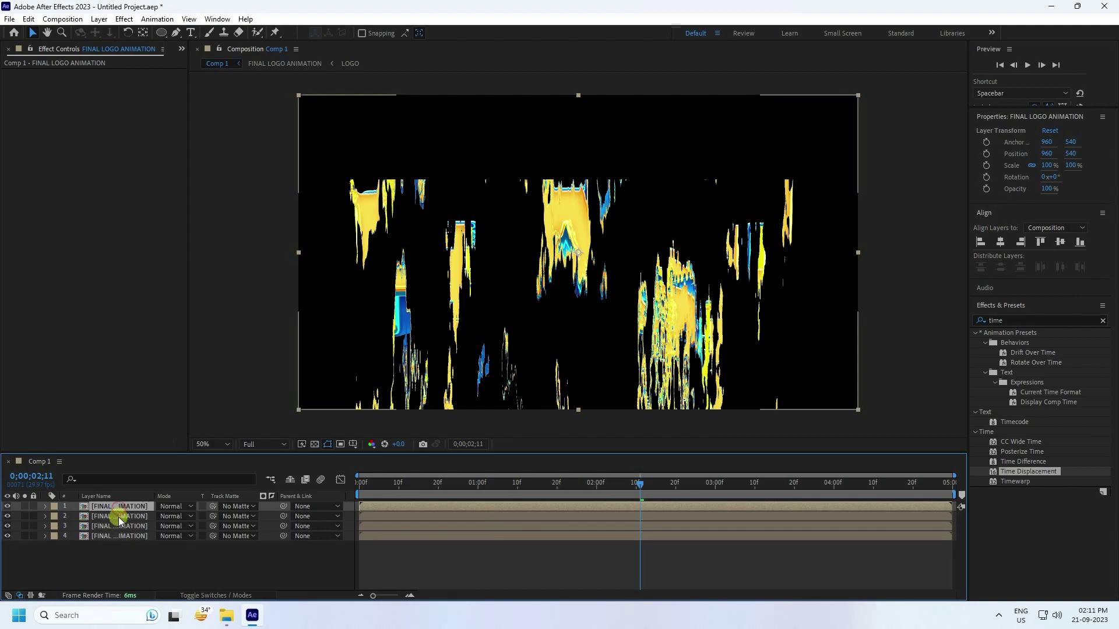
left_click(122, 517)
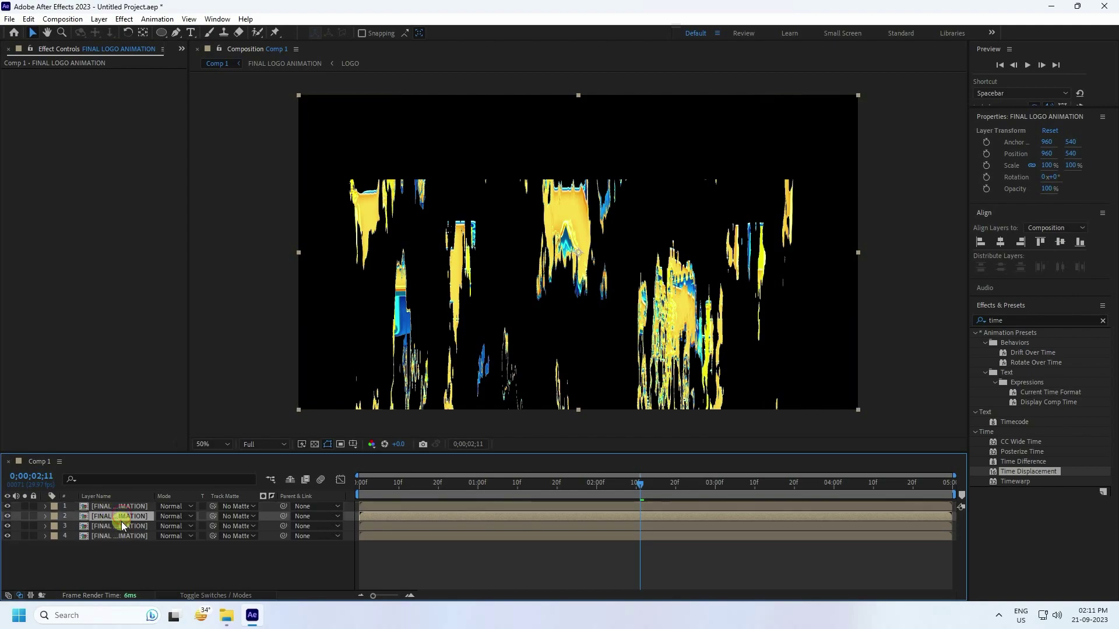
left_click(123, 536)
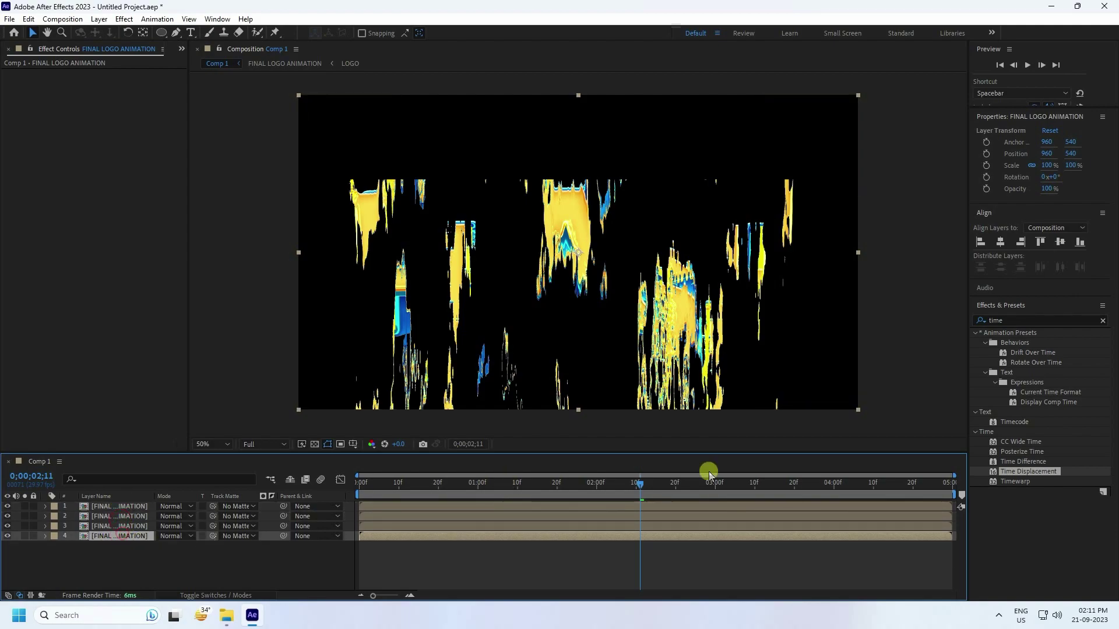
- Search Effects & Presets for 'fill'
left_click(1021, 322)
type("f")
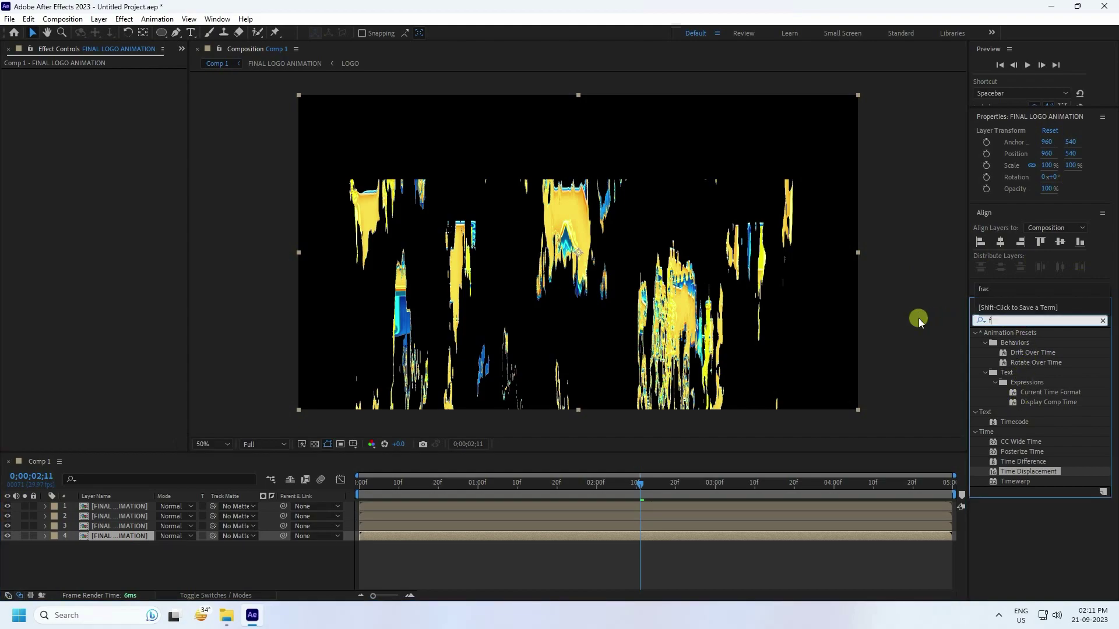
type("illl")
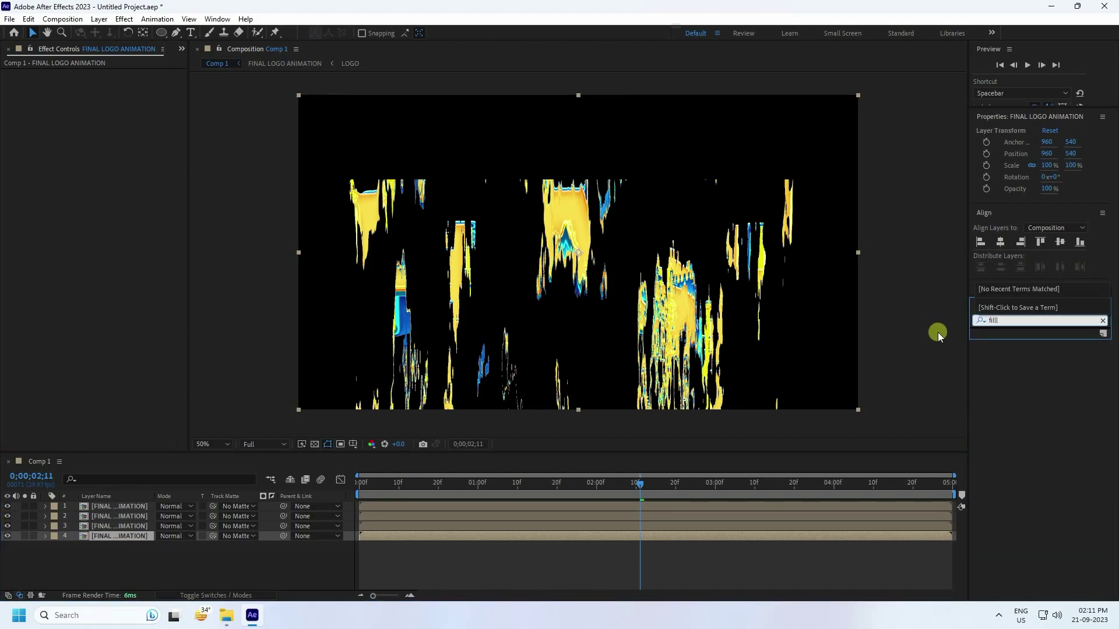
key("BackSpace")
- Apply the Fill effect to layers 2 and 3, setting the fill to green with hue 100
left_click_drag(1026, 400, 1011, 398)
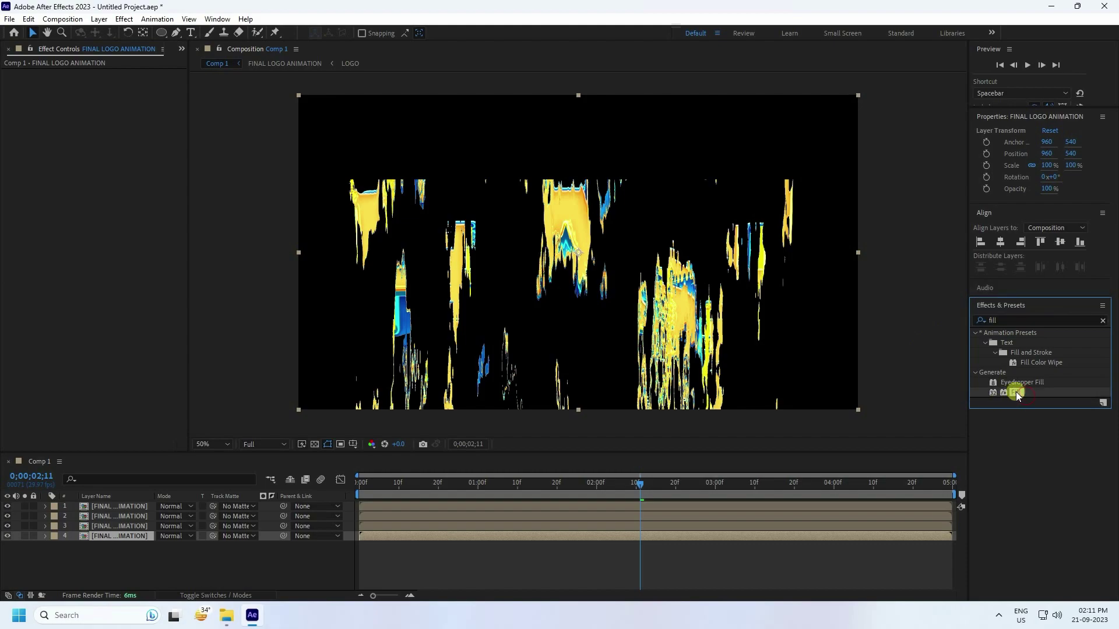
left_click_drag(909, 401, 130, 516)
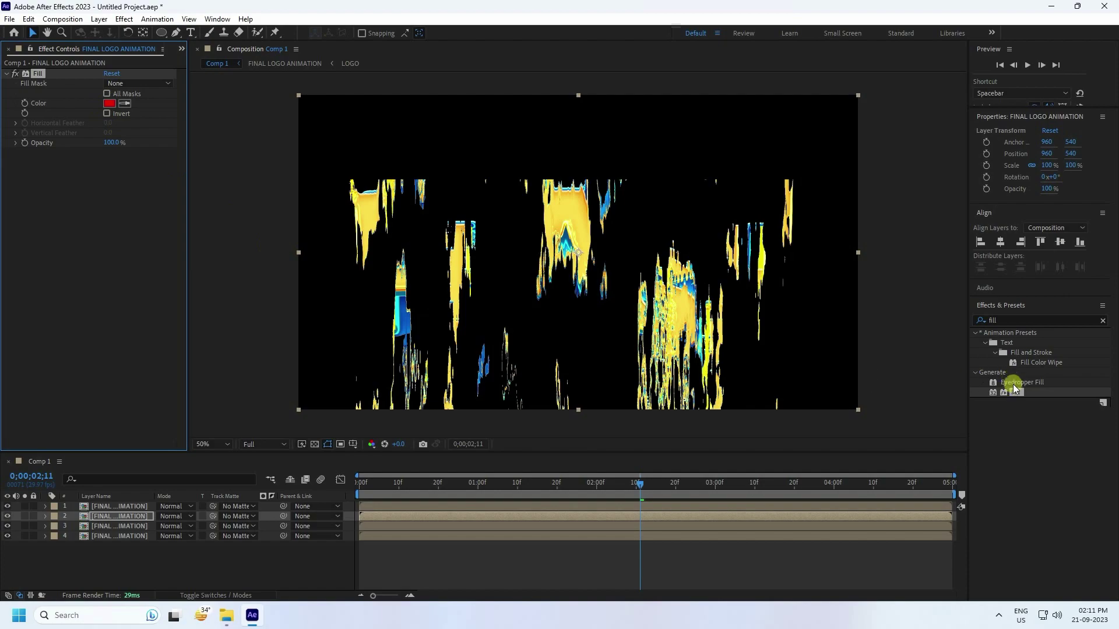
left_click_drag(1017, 397, 132, 525)
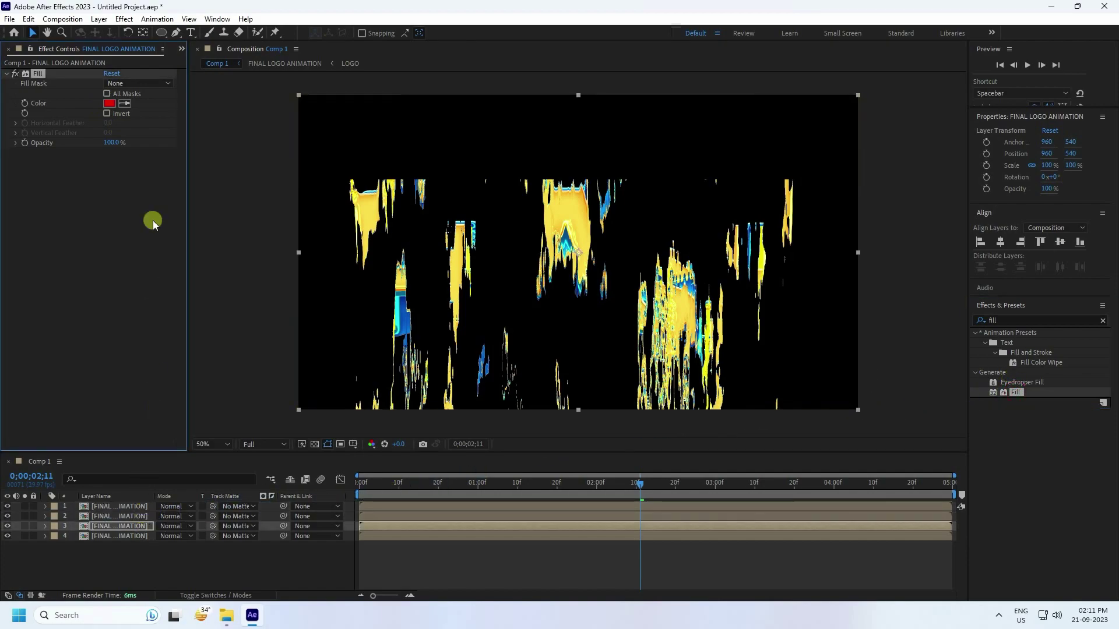
left_click(109, 105)
type("100")
left_click(664, 237)
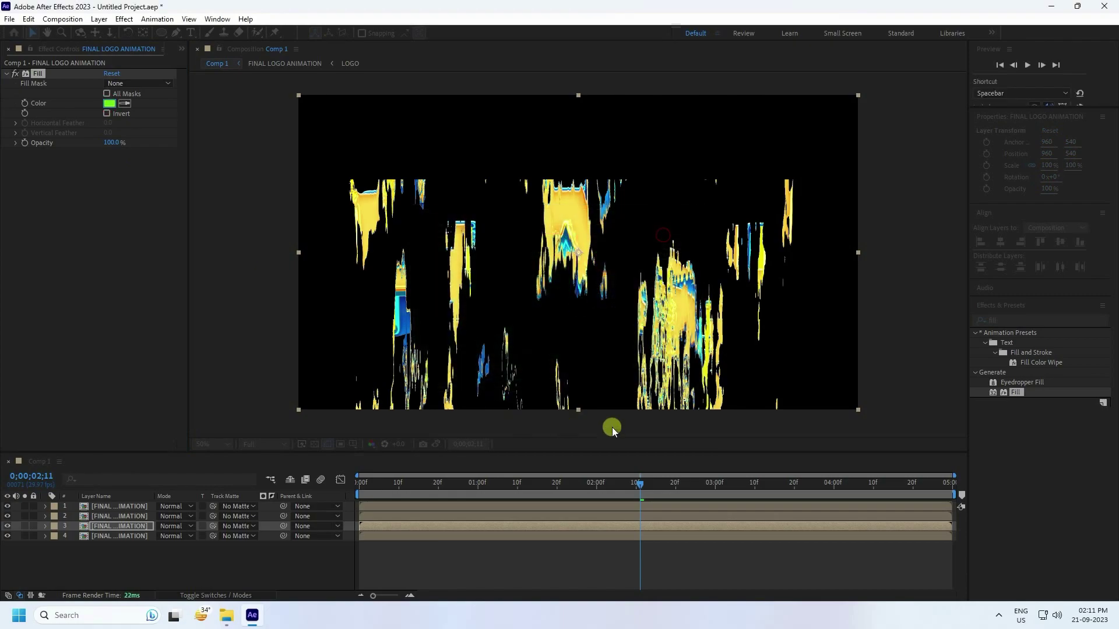
- Add a blue Fill at hue 200 to layer 4 and return the playhead to 0;00;00;00
left_click_drag(1015, 395, 110, 537)
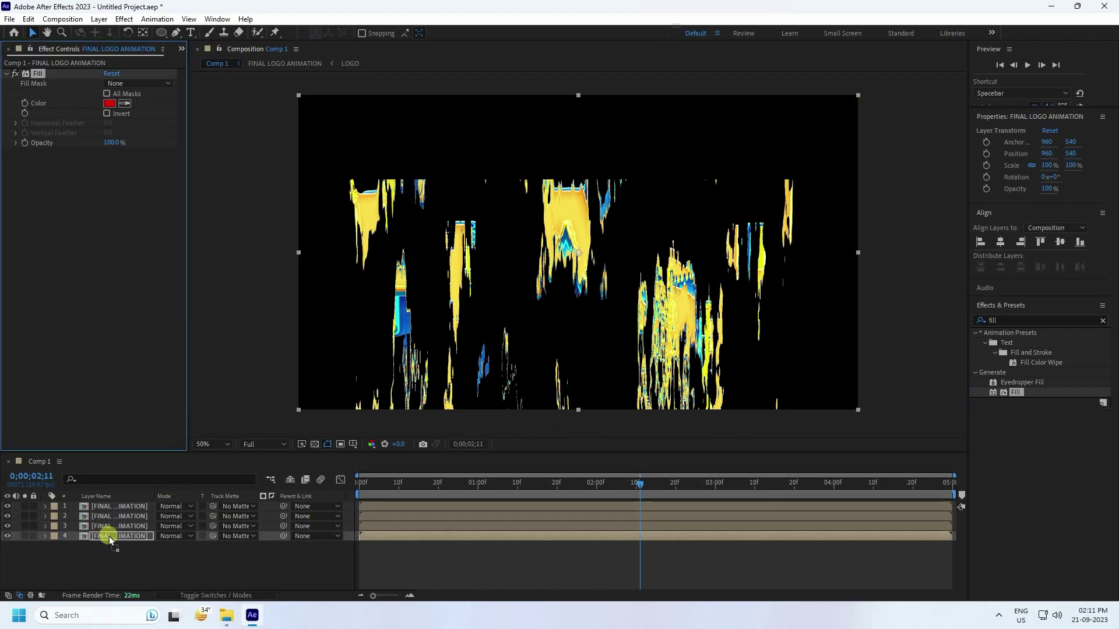
left_click(110, 105)
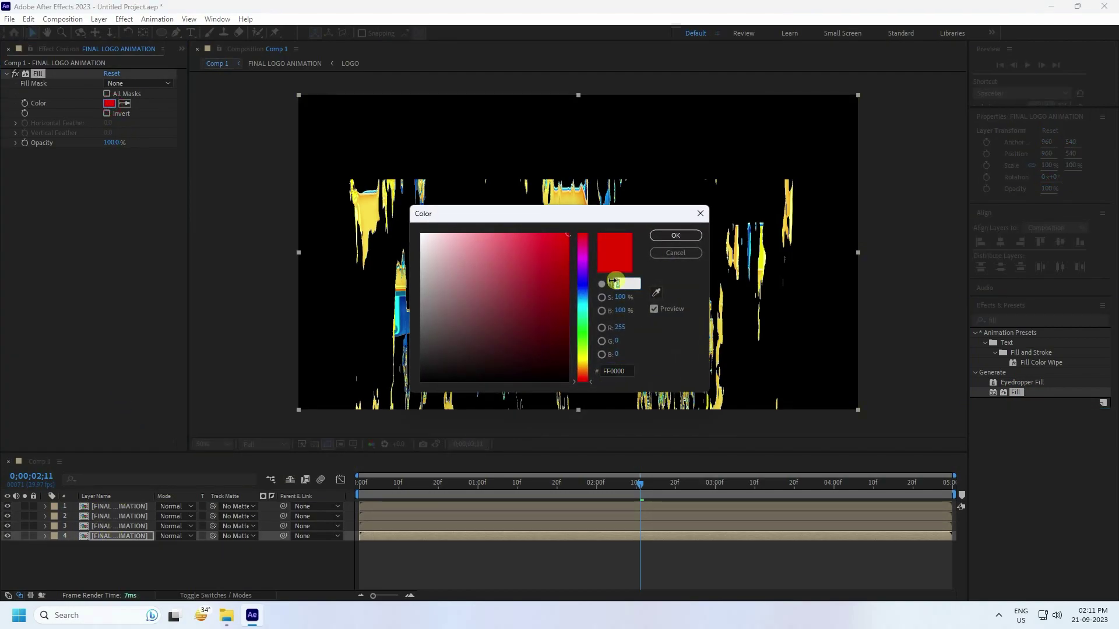
type("200")
left_click(669, 240)
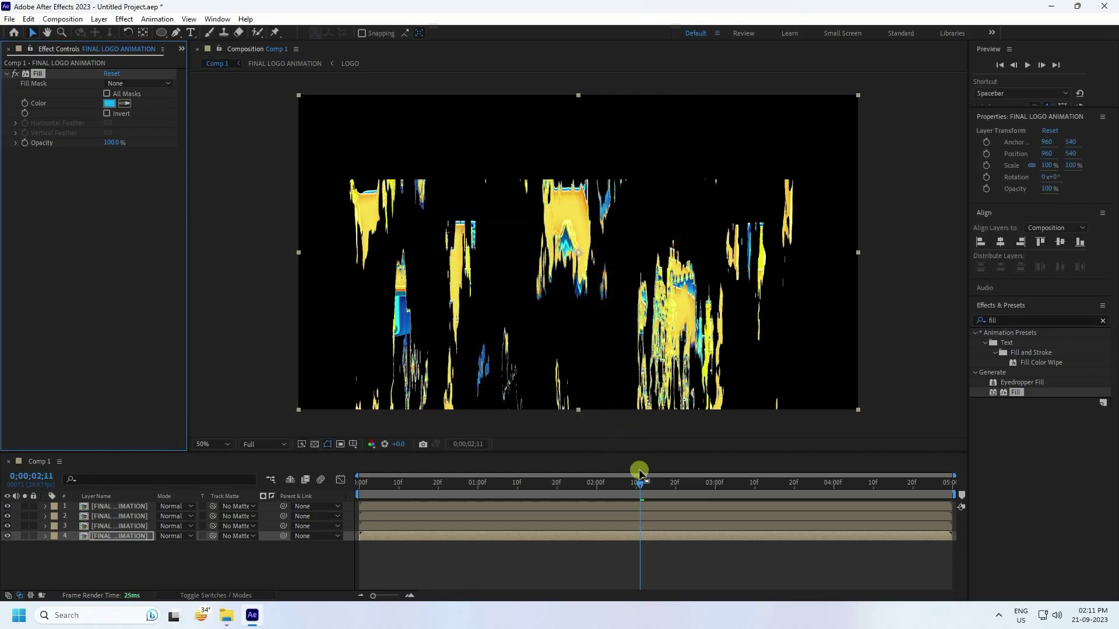
left_click_drag(639, 487, 291, 547)
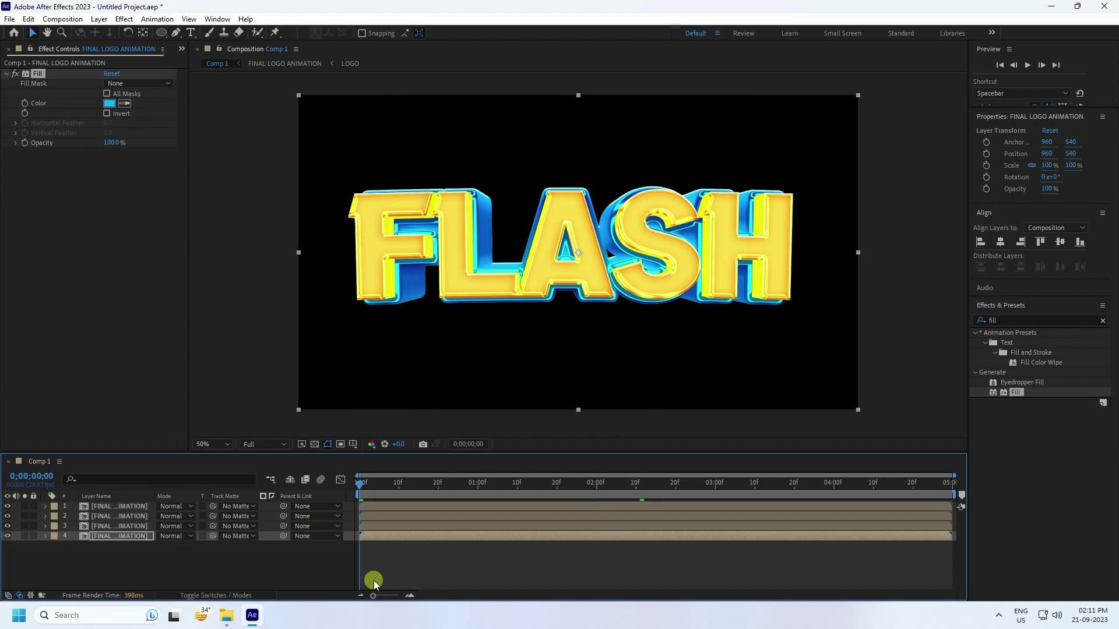
- Offset the copies' start times: layer 2 to 02f, layer 3 to 04f, layer 4 to 05f
left_click_drag(374, 596, 399, 596)
left_click(375, 516)
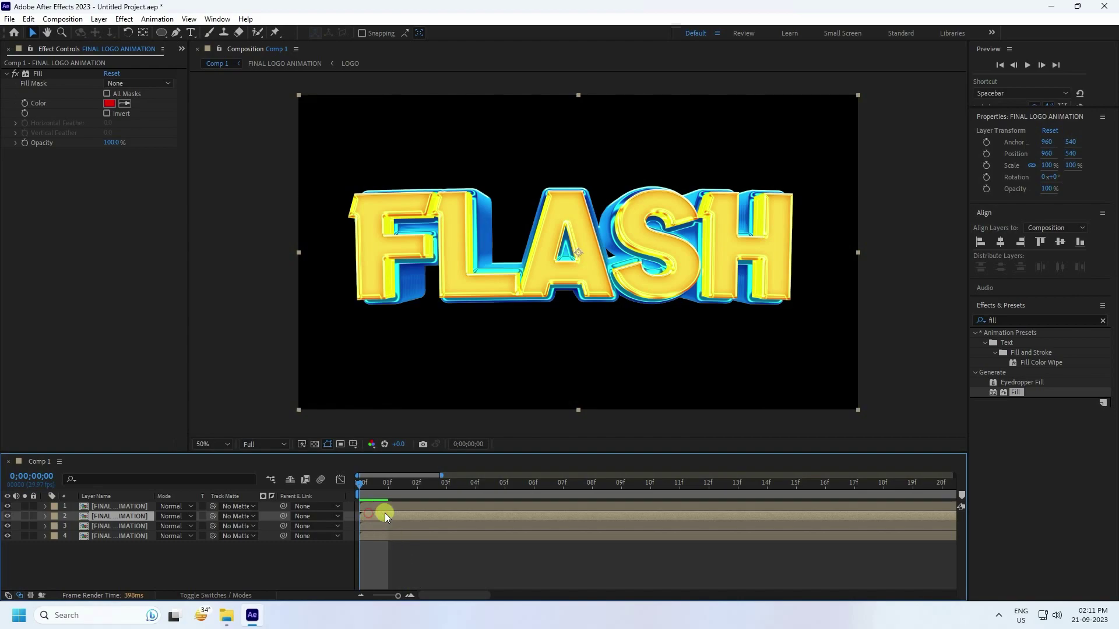
left_click_drag(367, 517, 484, 526)
left_click(370, 525)
left_click_drag(370, 536, 547, 540)
left_click_drag(398, 596, 355, 596)
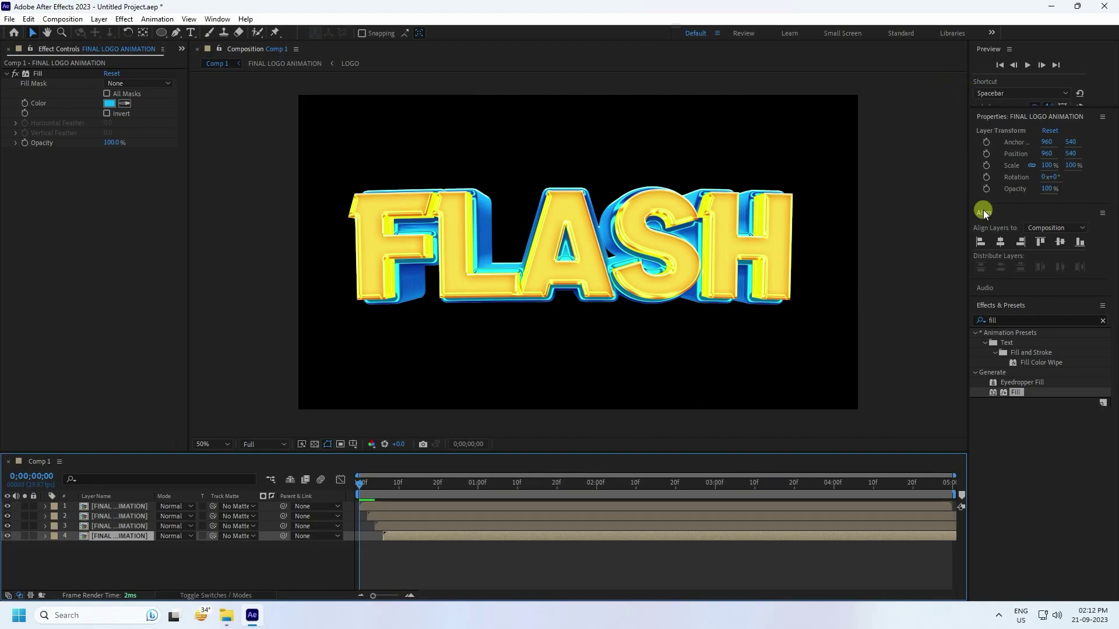
- Preview the staggered multicoloured melt and fit the composition to the viewer
left_click(1023, 66)
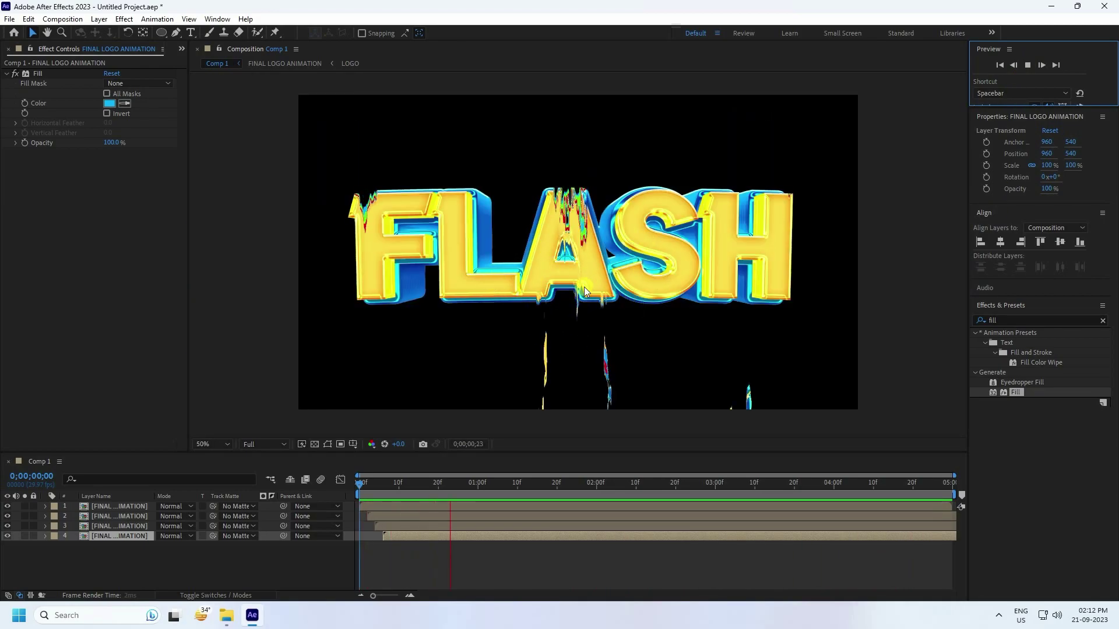
left_click(224, 449)
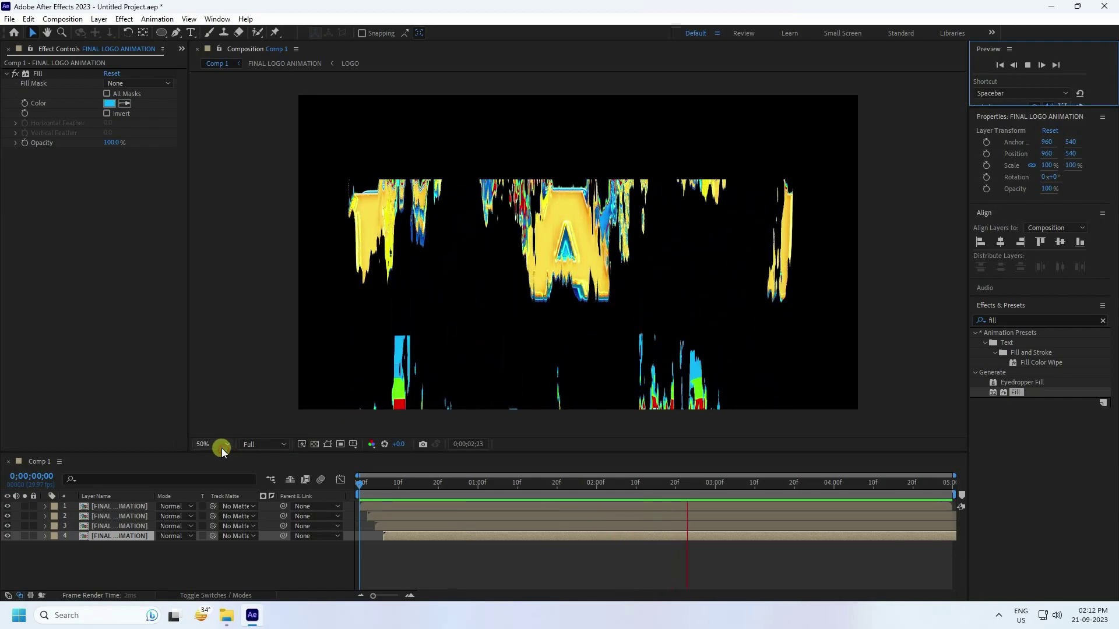
left_click(245, 251)
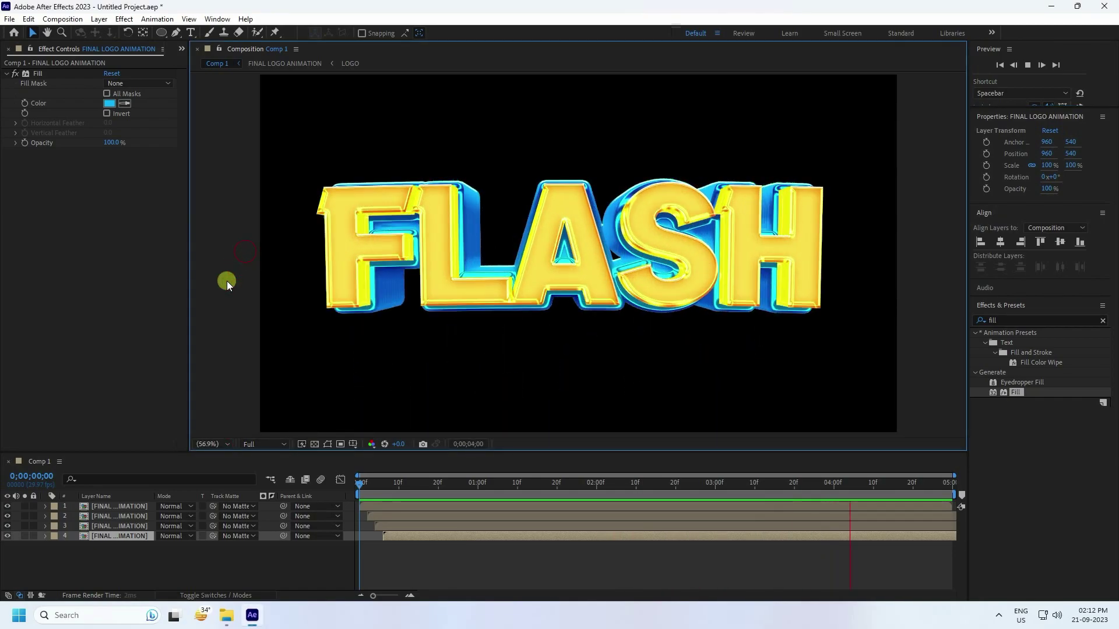
- Create a 1920x1080 black solid named BG and move it below the four logo copies
right_click(135, 561)
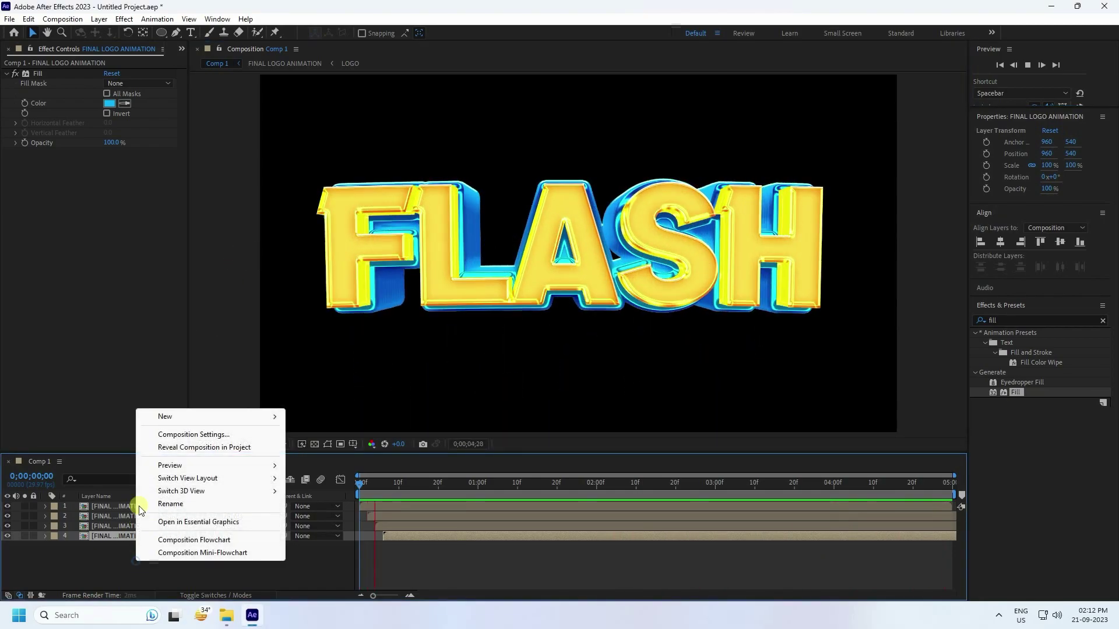
left_click(170, 415)
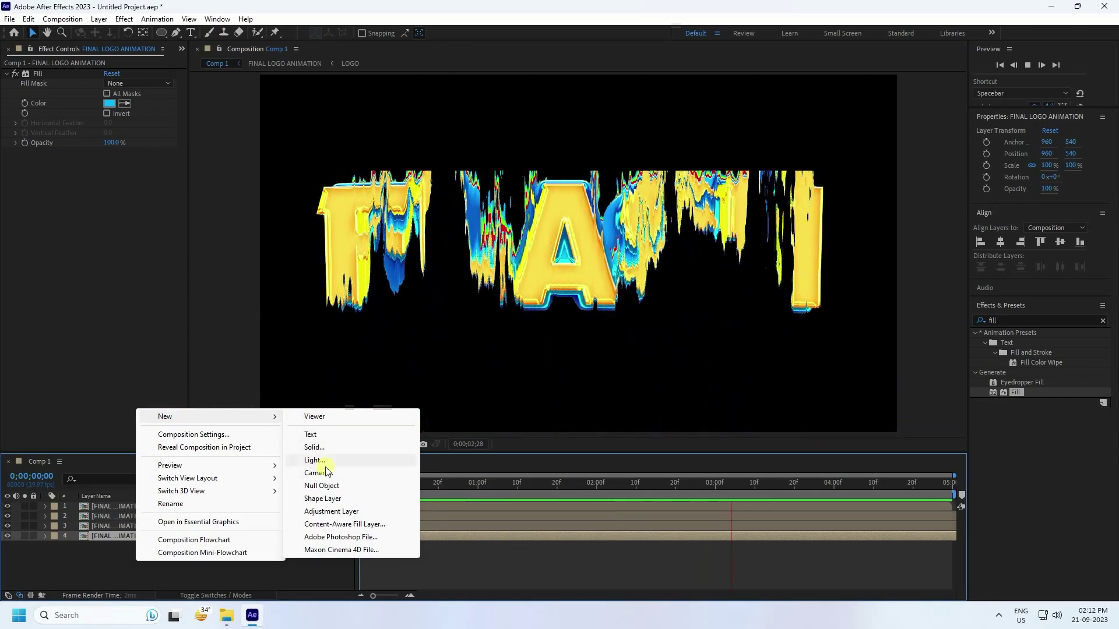
left_click(316, 447)
type("BG")
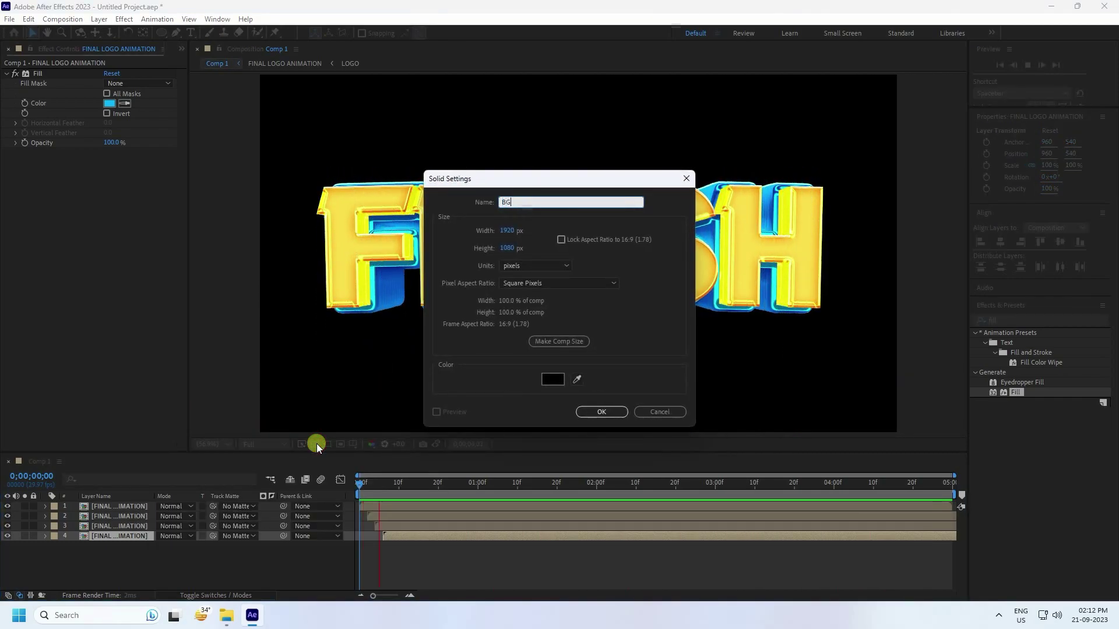
left_click(595, 412)
left_click_drag(113, 534, 114, 557)
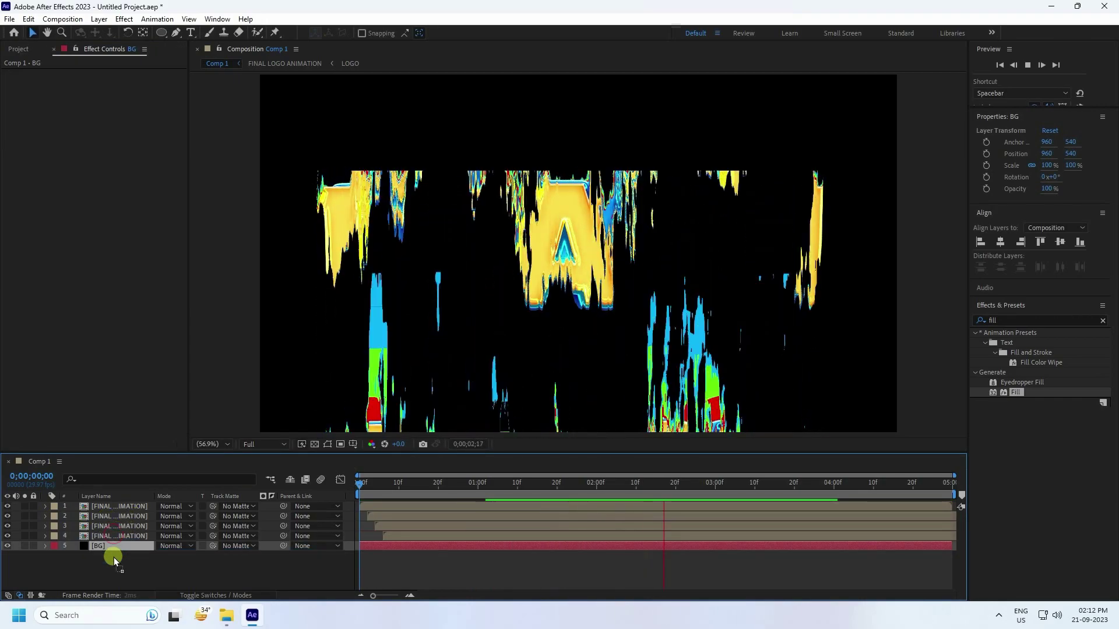
- Apply Gradient Ramp to the BG layer and set its Ramp Shape to Radial
left_click(1019, 320)
type("ramp")
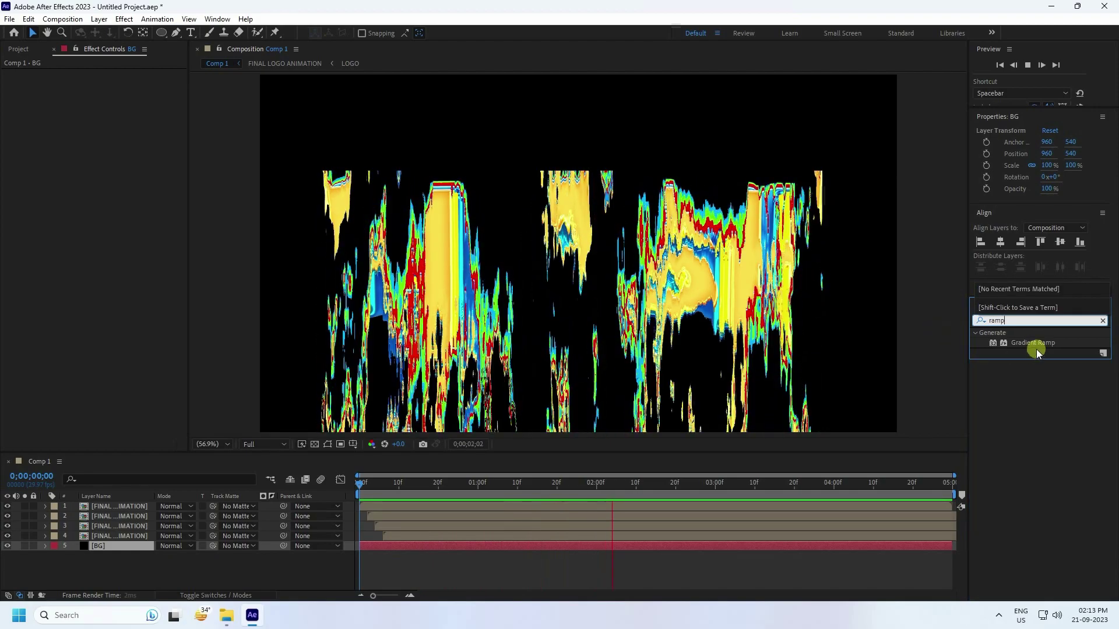
left_click_drag(1036, 349, 99, 546)
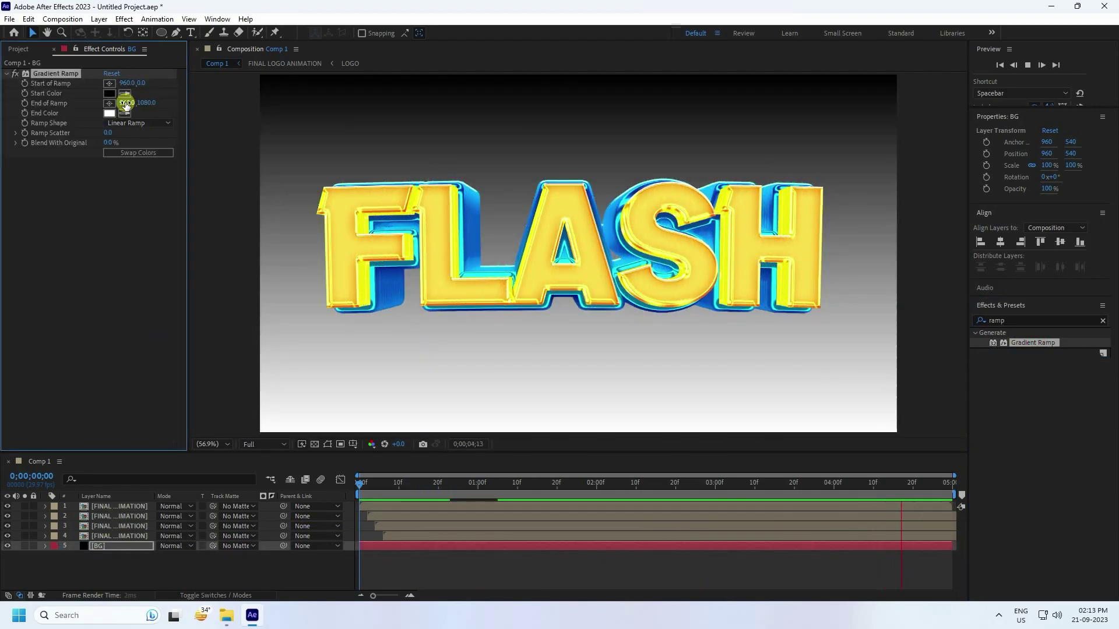
left_click(138, 123)
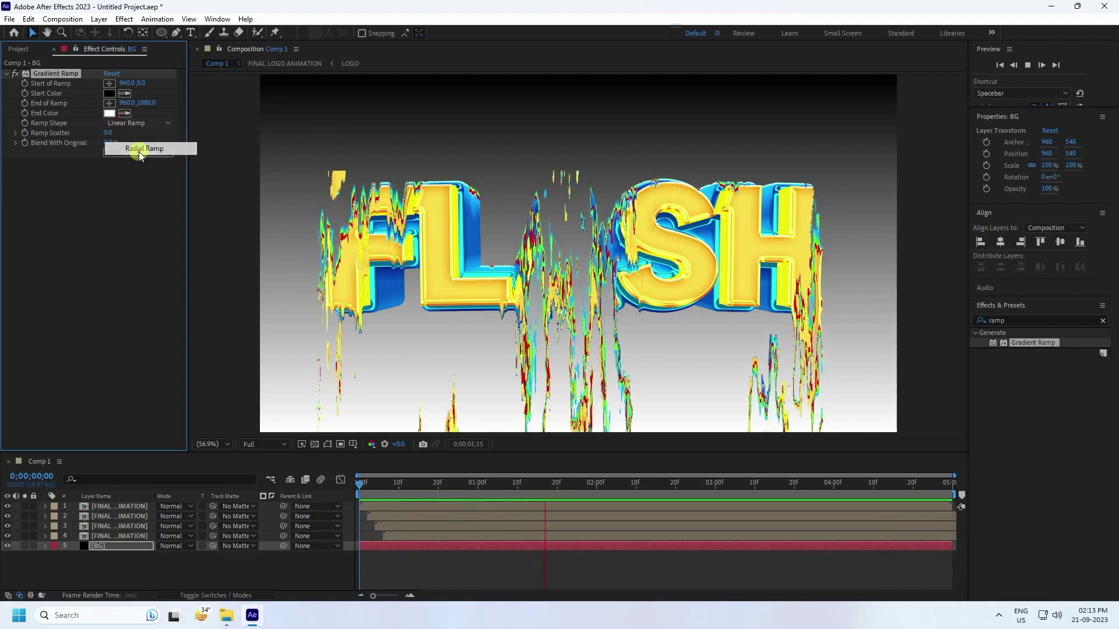
left_click(129, 150)
- Set the gradient's End Color to black and Start Color to dark red
left_click(109, 113)
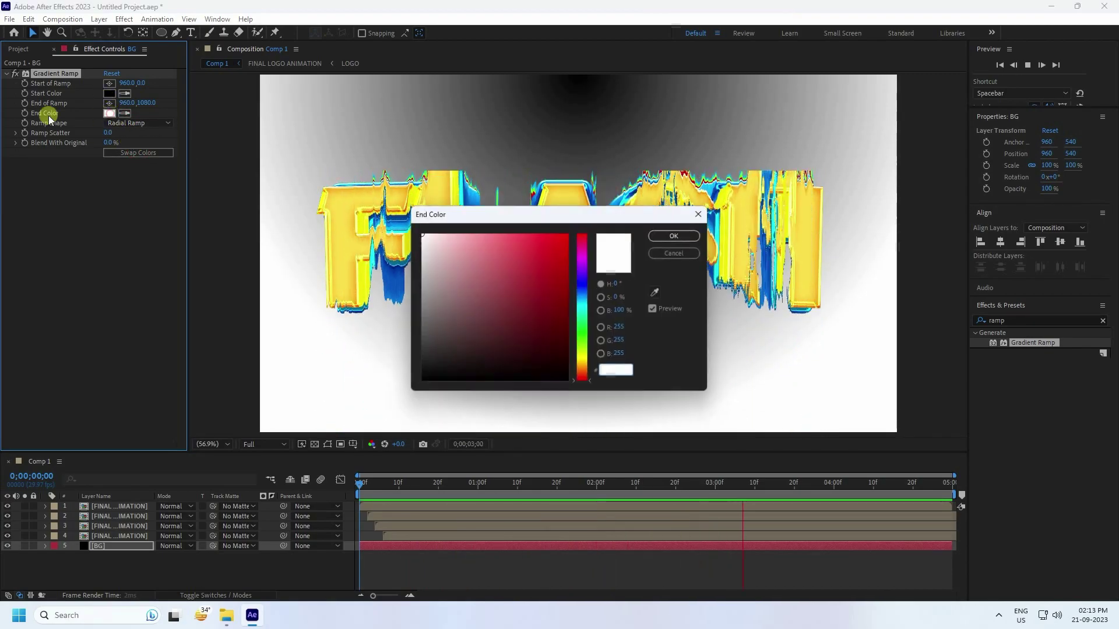
left_click_drag(549, 340, 569, 382)
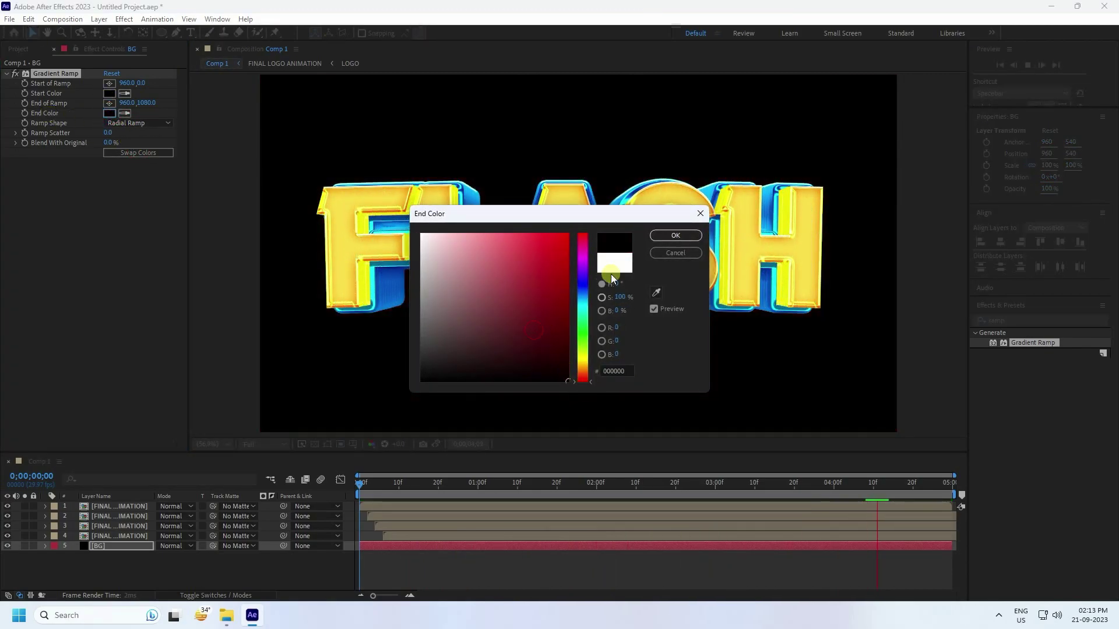
left_click(663, 235)
left_click(110, 94)
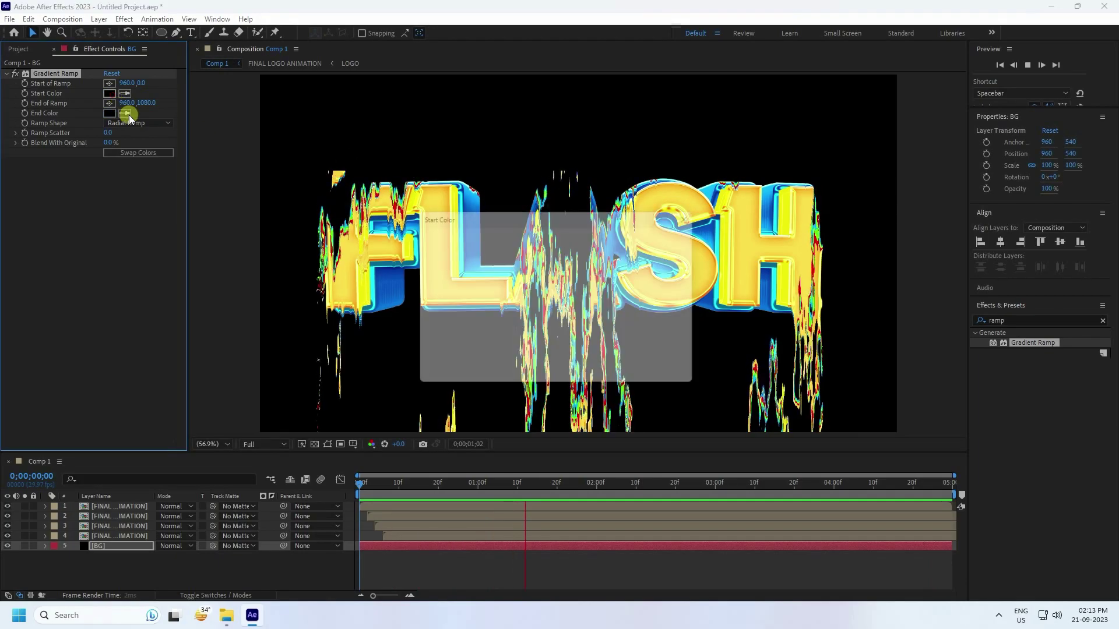
left_click(545, 324)
left_click(669, 237)
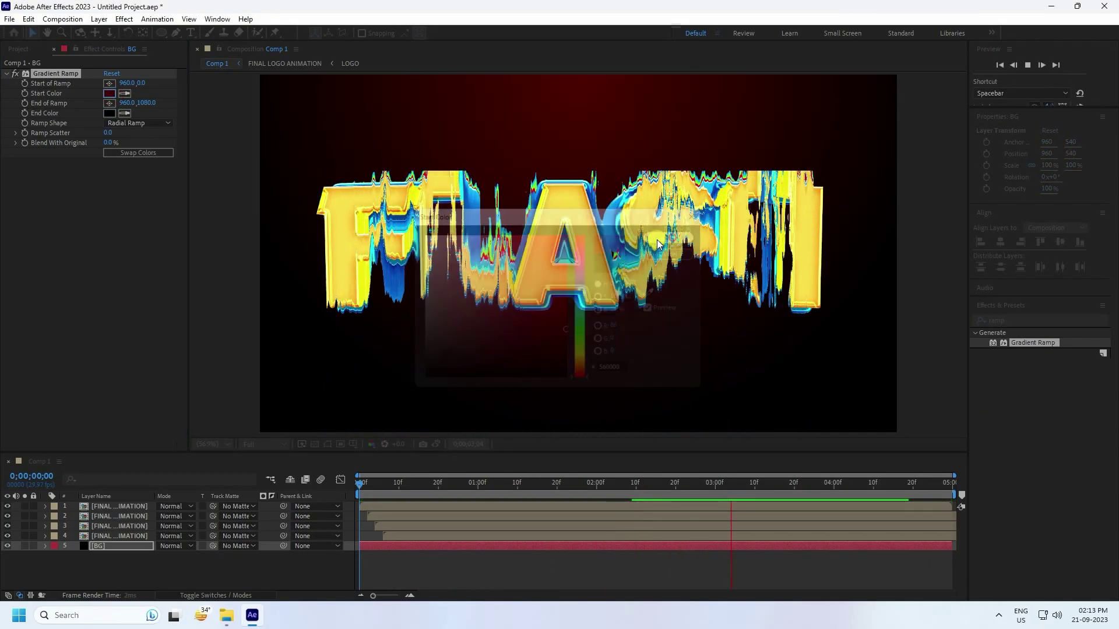
- Adjust the ramp positions so the red glow sits at the bottom centre, fading to black
left_click_drag(185, 110, 369, 144)
left_click_drag(143, 82, 672, 200)
left_click_drag(146, 103, 2, 118)
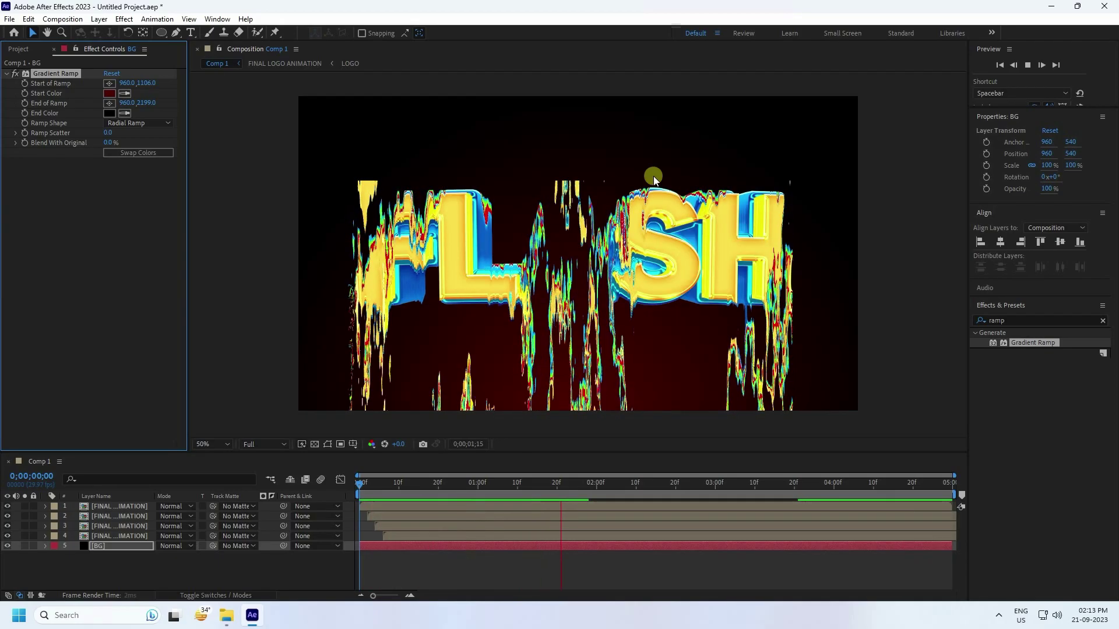
key("period")
key("comma")
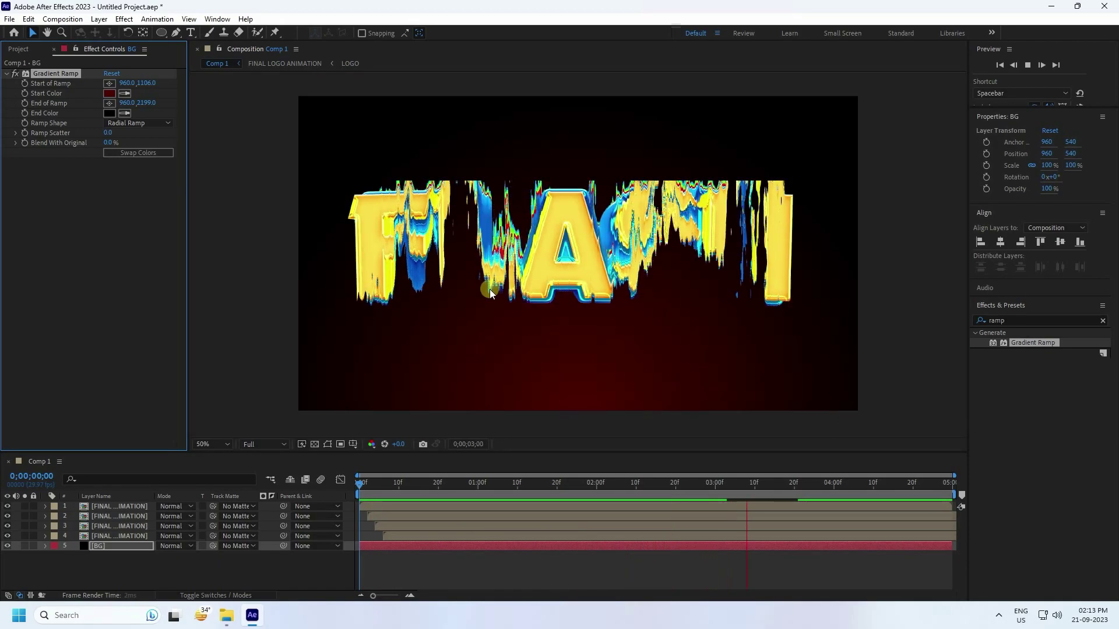
left_click(18, 49)
right_click(48, 265)
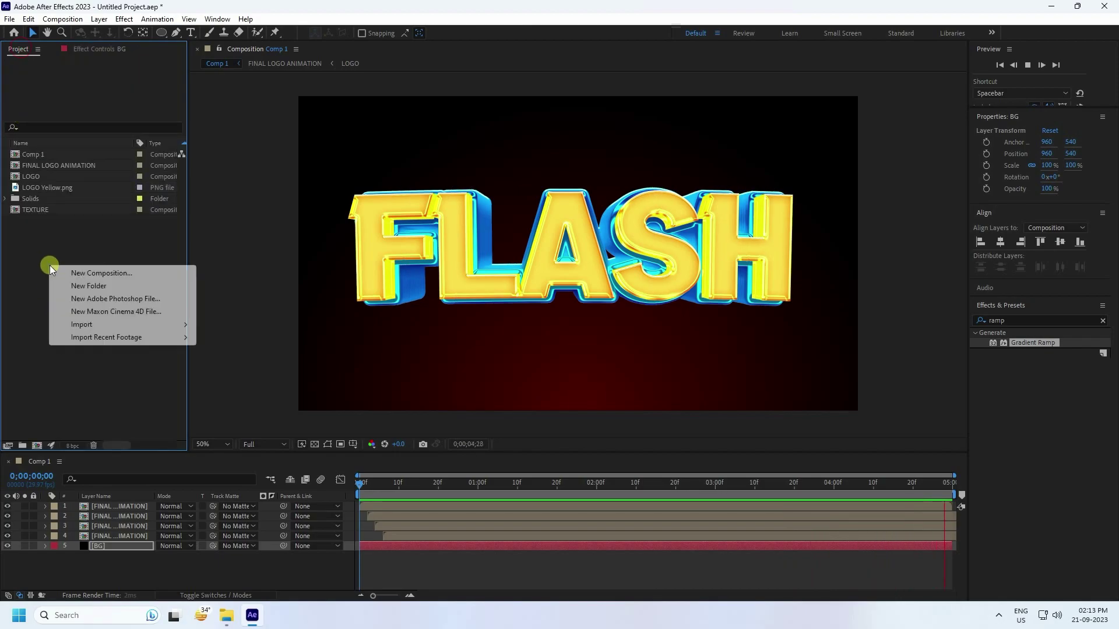
mouse_move(112, 326)
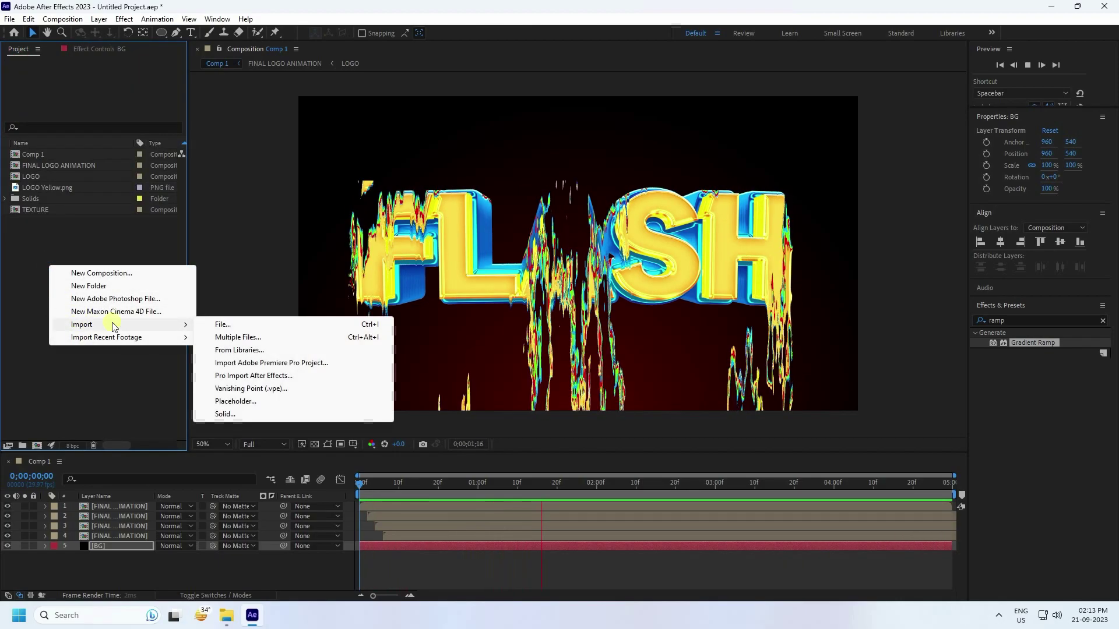
left_click(226, 324)
double_click(544, 119)
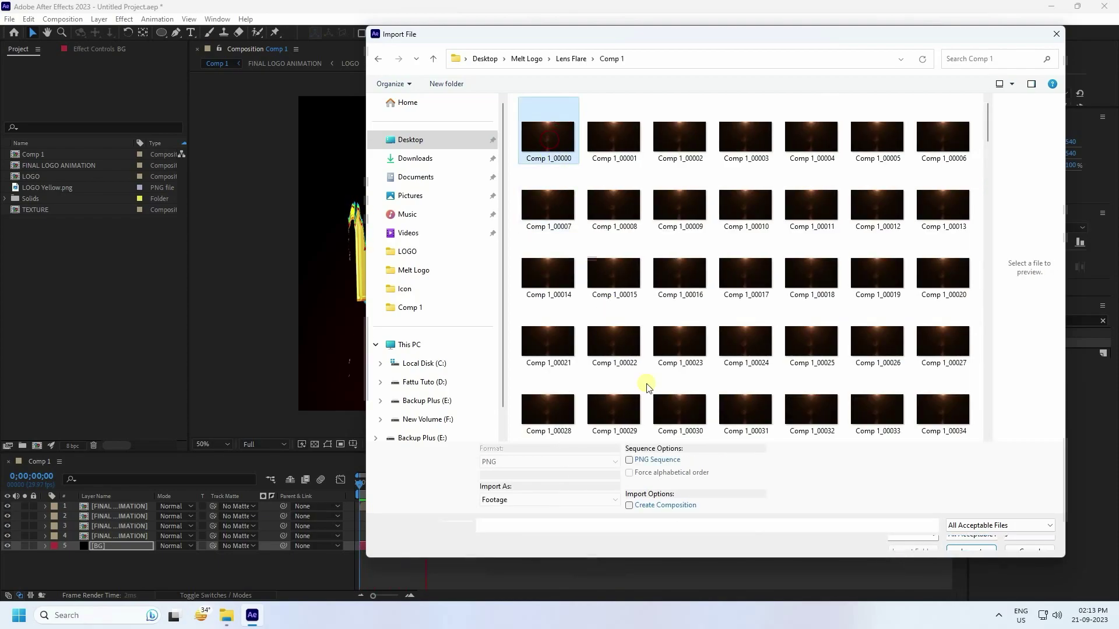
left_click(657, 461)
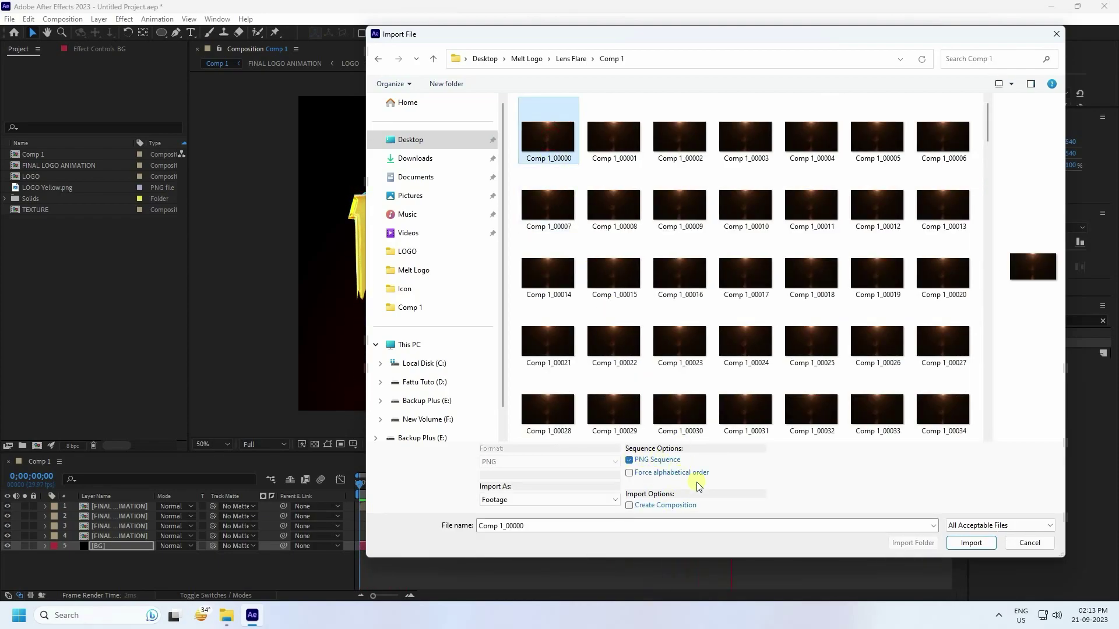
left_click(968, 543)
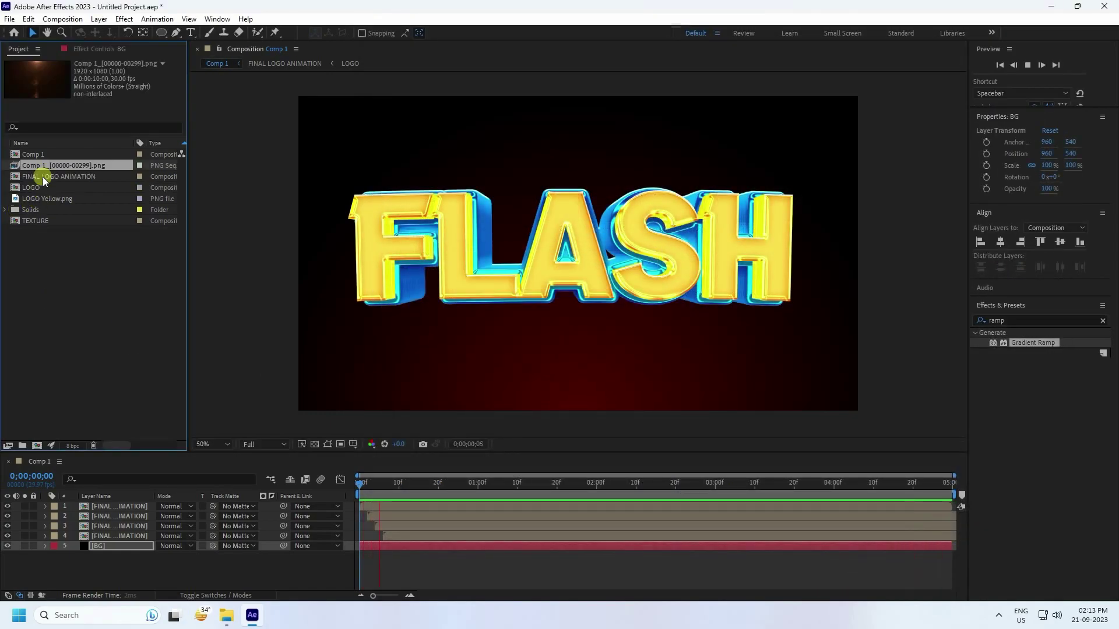
left_click_drag(47, 172, 111, 501)
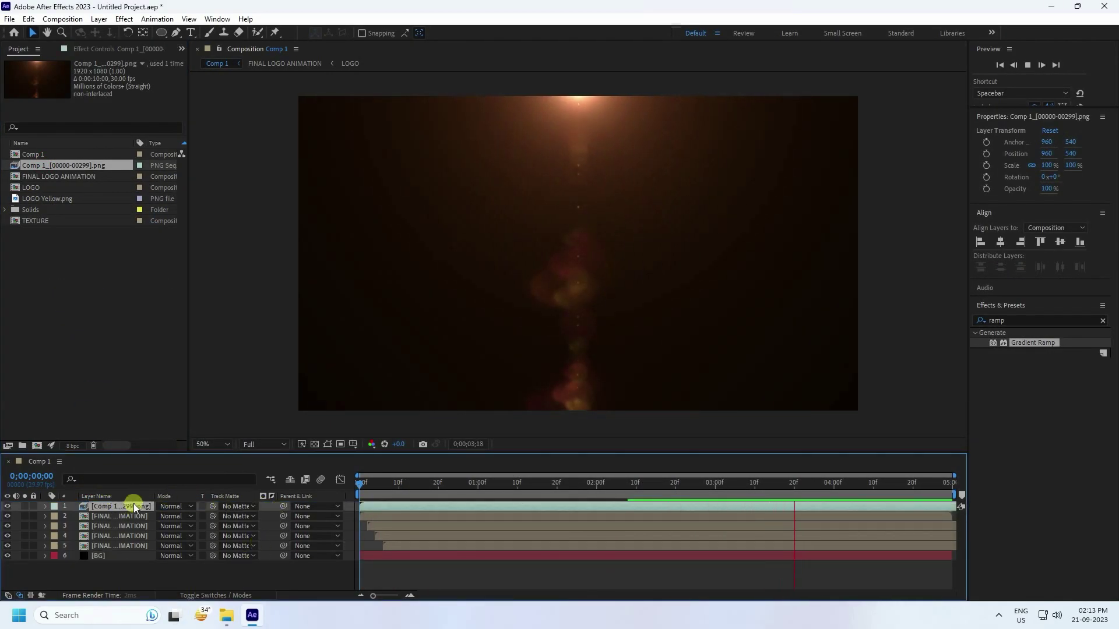
- Set the lens-flare layer's blend mode to Add and fit the composition to the viewer
left_click(173, 505)
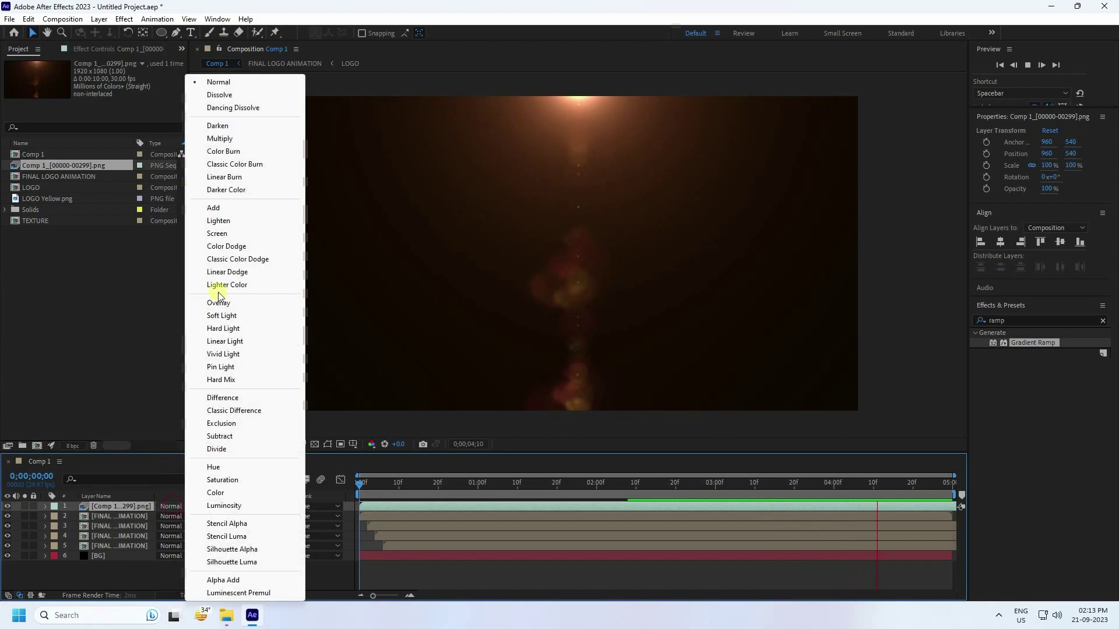
left_click(213, 208)
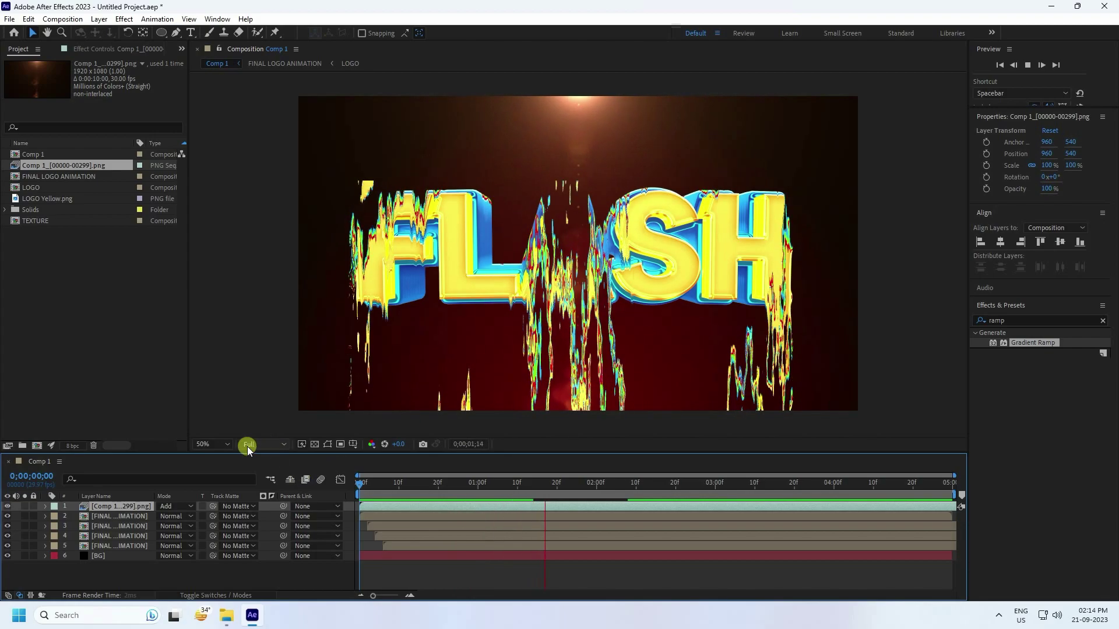
left_click(229, 439)
left_click(252, 248)
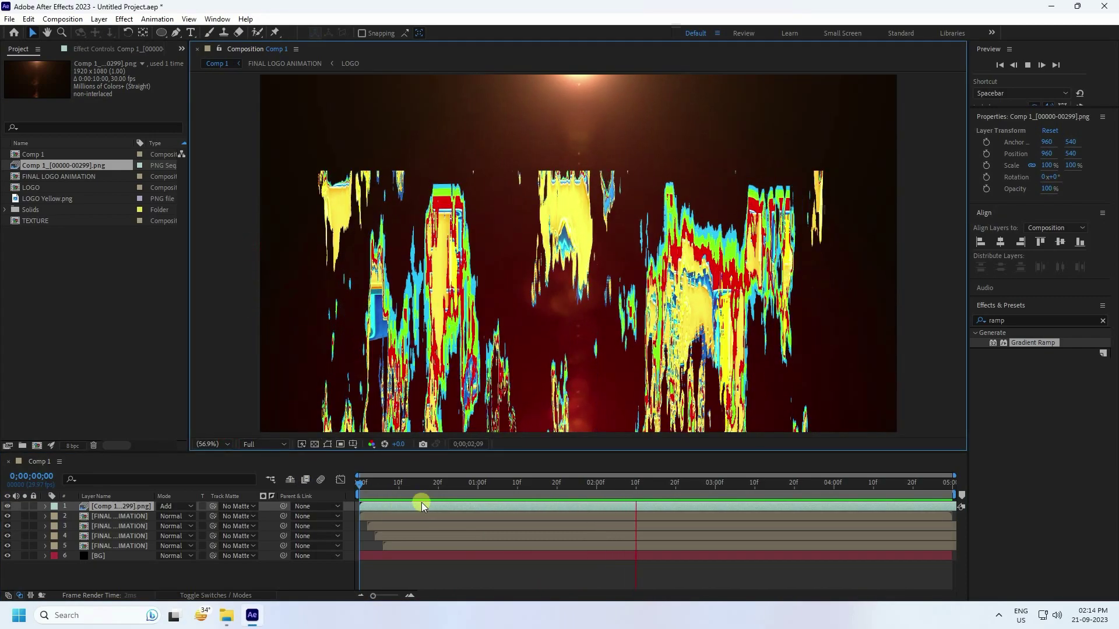